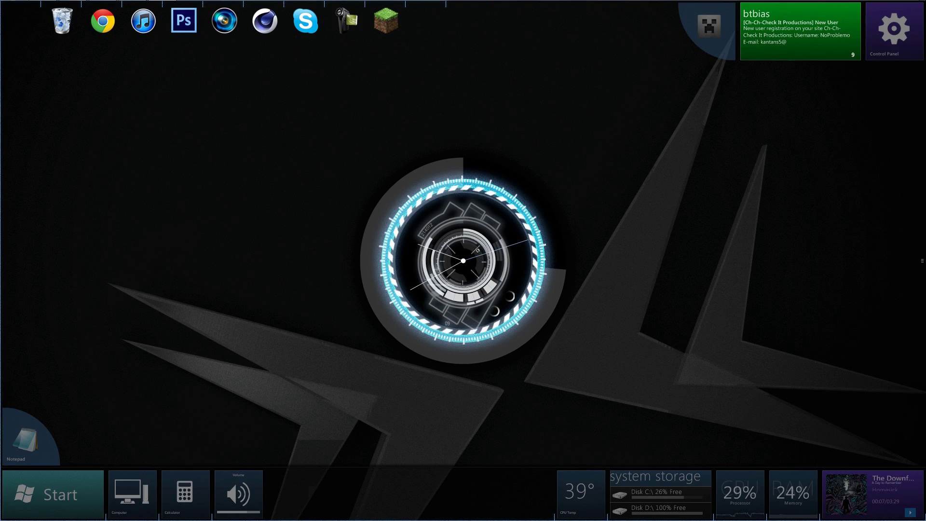
# Switch to Photoshop and start a new document named Holes, 100 pixels wide and 100 pixels high.
pyautogui.click(184, 20)
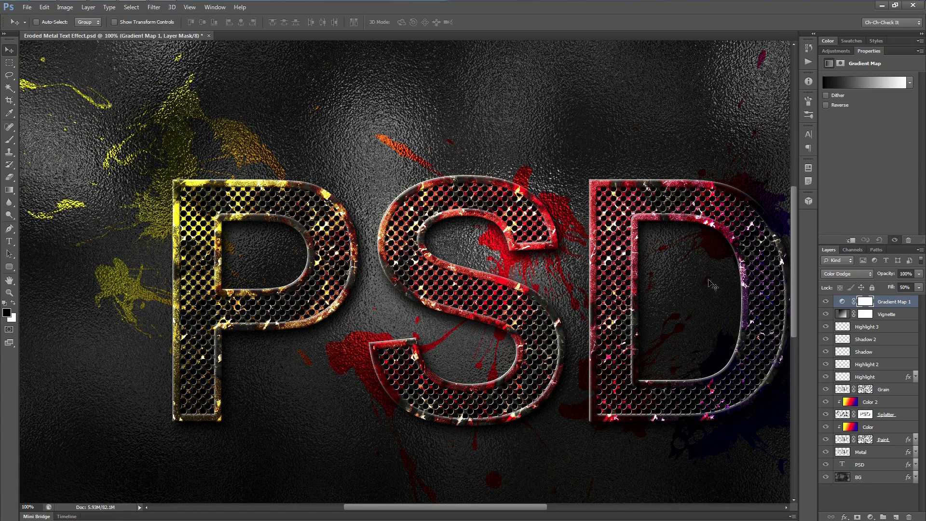
pyautogui.hotkey('ctrl', '0')
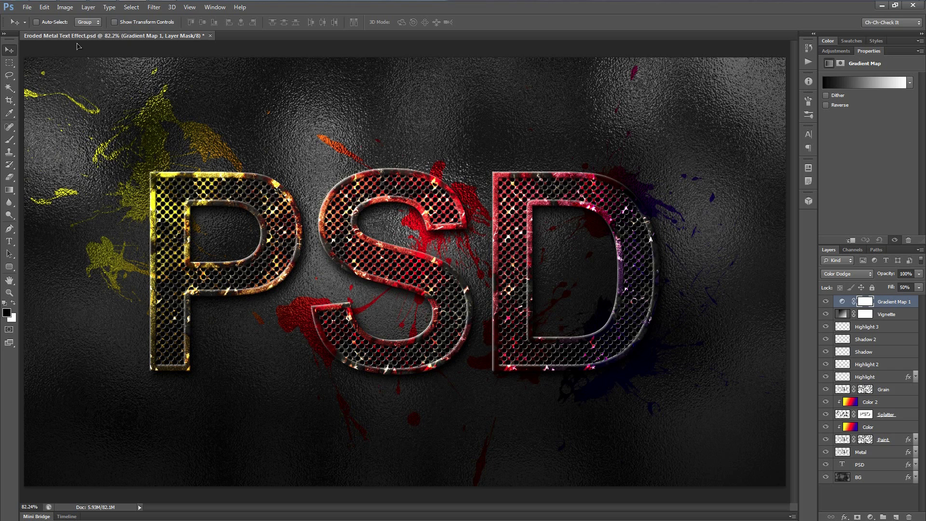
pyautogui.click(28, 7)
pyautogui.click(29, 16)
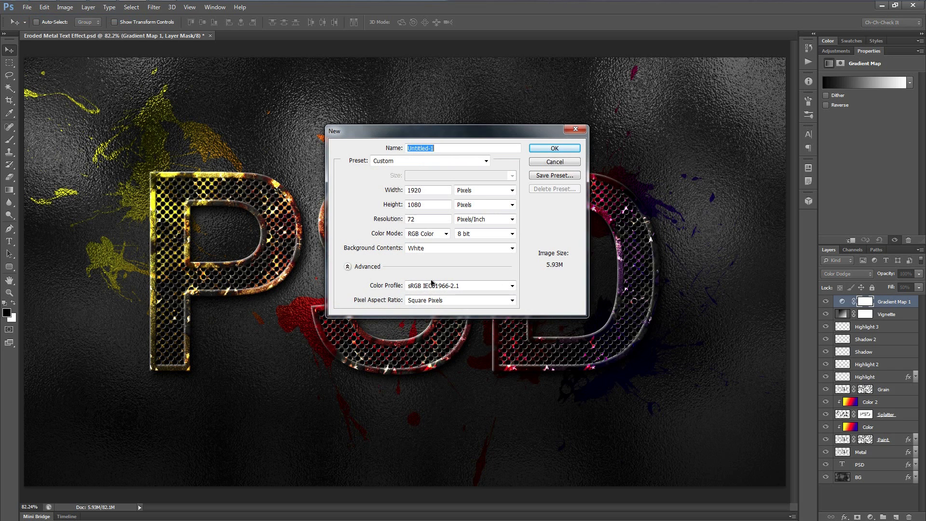
pyautogui.write('Holes')
pyautogui.moveTo(451, 191); pyautogui.dragTo(372, 193)
pyautogui.write('100')
pyautogui.press('Tab')
pyautogui.press('Tab')
pyautogui.write('100')
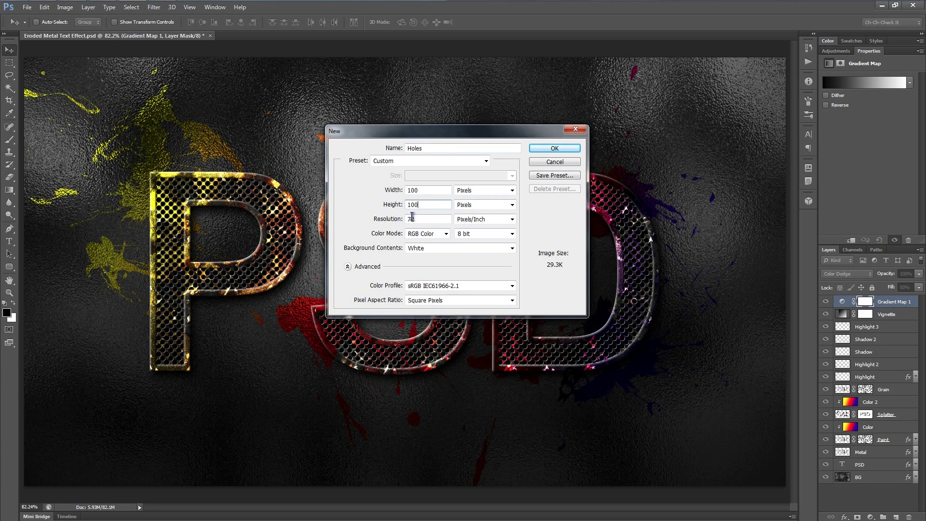
# Choose RGB Color as the color mode and create the Holes document.
pyautogui.press('Tab')
pyautogui.press('Tab')
pyautogui.click(425, 236)
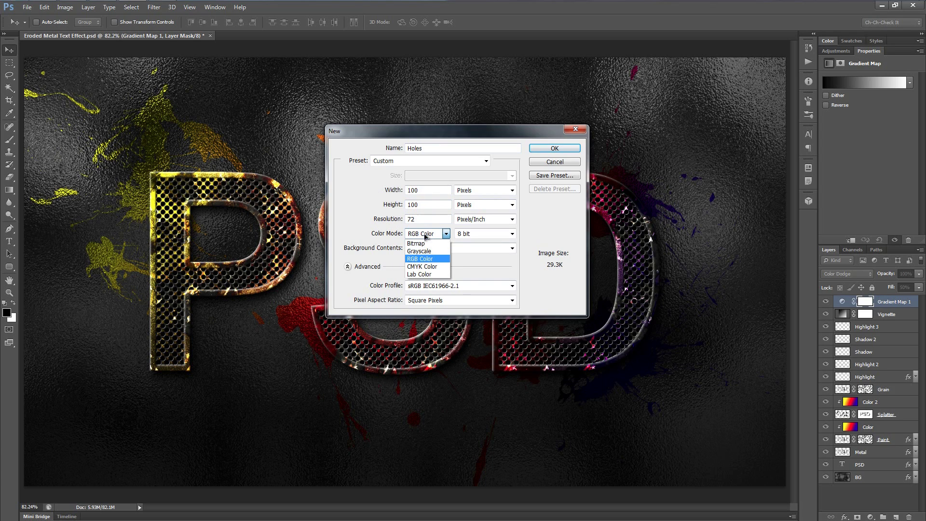
pyautogui.click(433, 259)
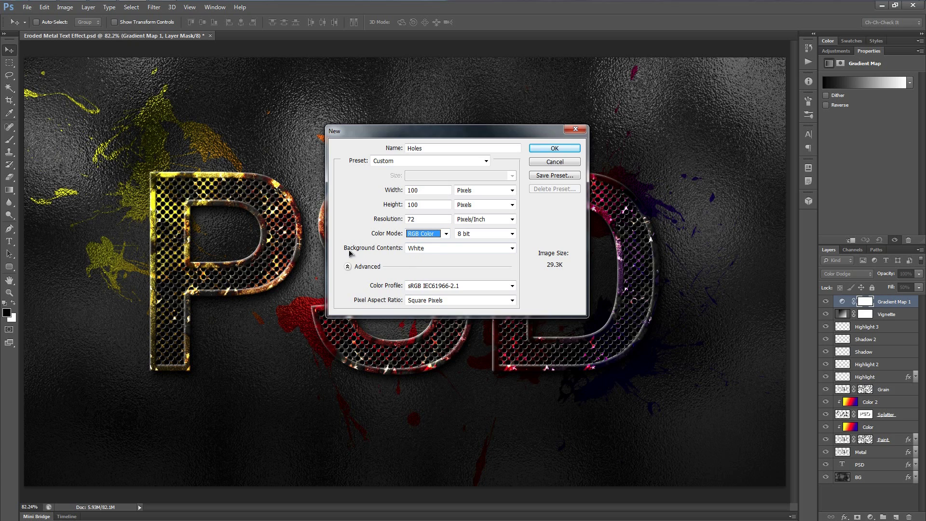
pyautogui.click(572, 148)
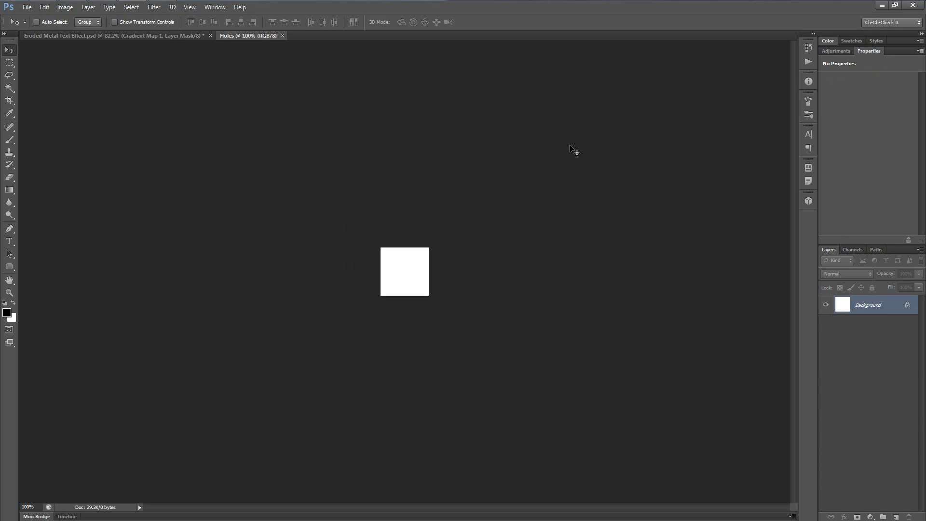
# Fill the canvas with black and add a white 25 px circle near its upper-left corner using a fixed-size elliptical selection.
pyautogui.hotkey('ctrl', '0')
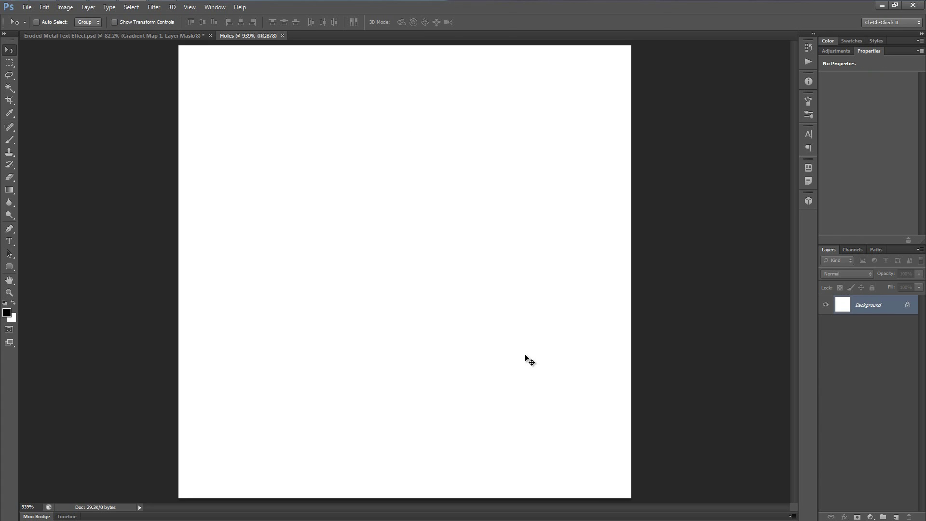
pyautogui.hotkey('alt', 'BackSpace')
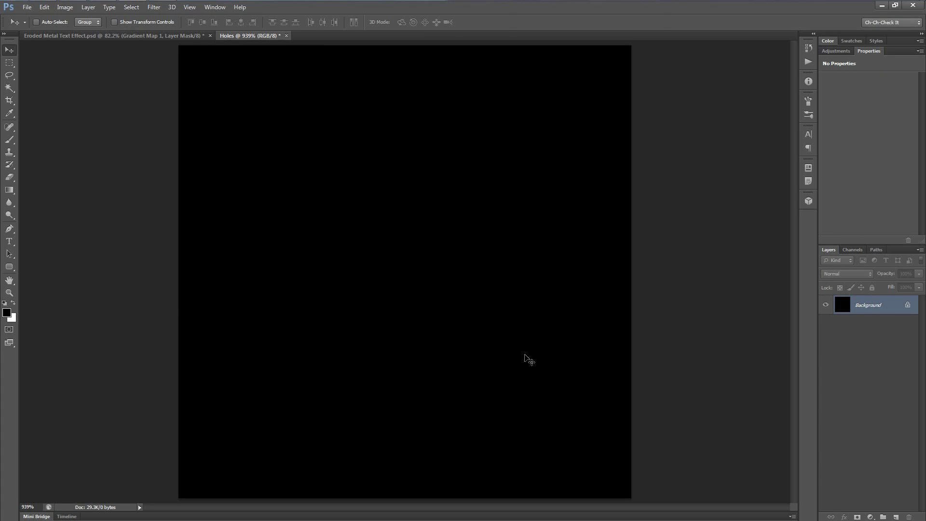
pyautogui.click(8, 64)
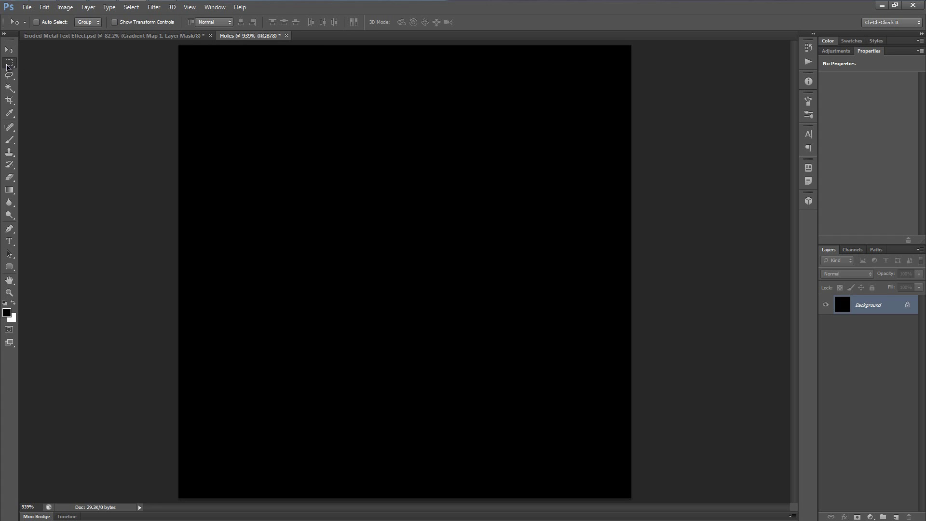
pyautogui.click(8, 65)
pyautogui.click(88, 68)
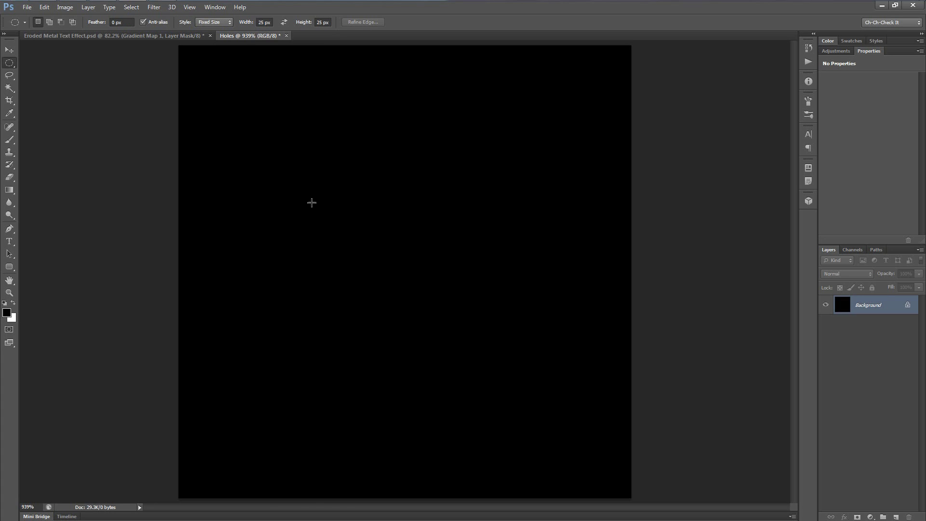
pyautogui.moveTo(349, 207); pyautogui.dragTo(185, 50)
pyautogui.hotkey('ctrl', 'BackSpace')
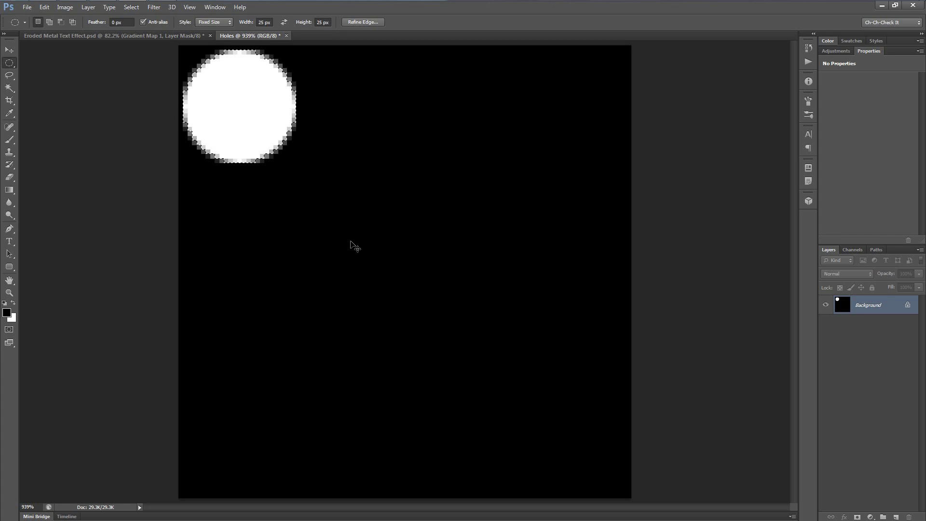
# Show the rulers and place one horizontal and one vertical guide through the center of the white circle.
pyautogui.hotkey('ctrl', 'r')
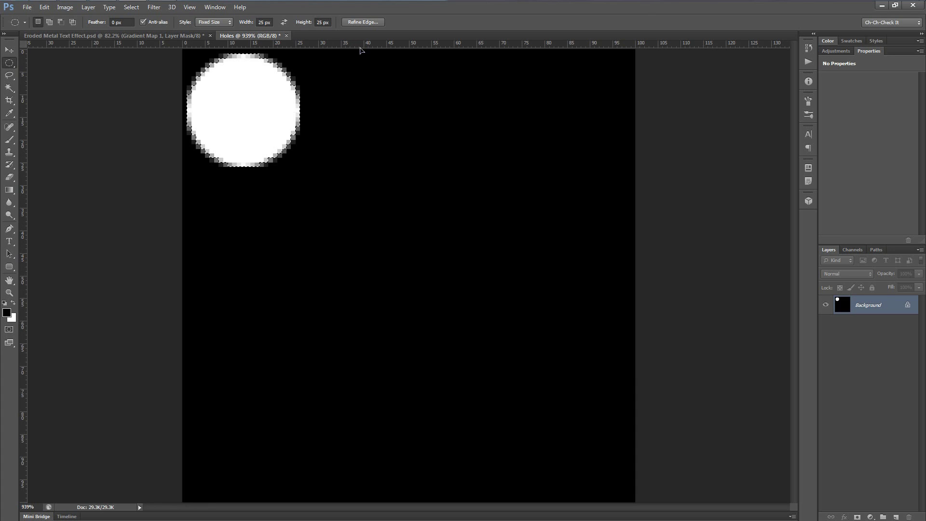
pyautogui.moveTo(356, 44); pyautogui.dragTo(314, 110)
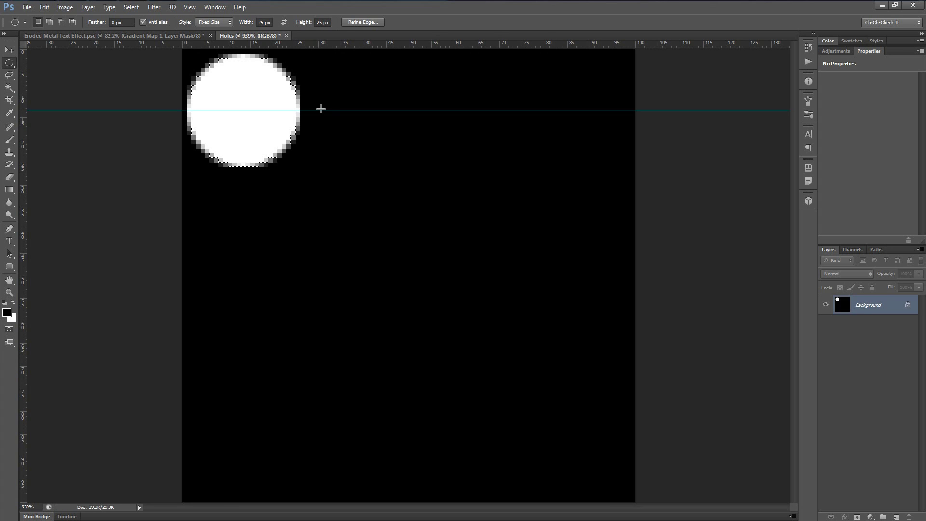
pyautogui.moveTo(25, 176); pyautogui.dragTo(244, 177)
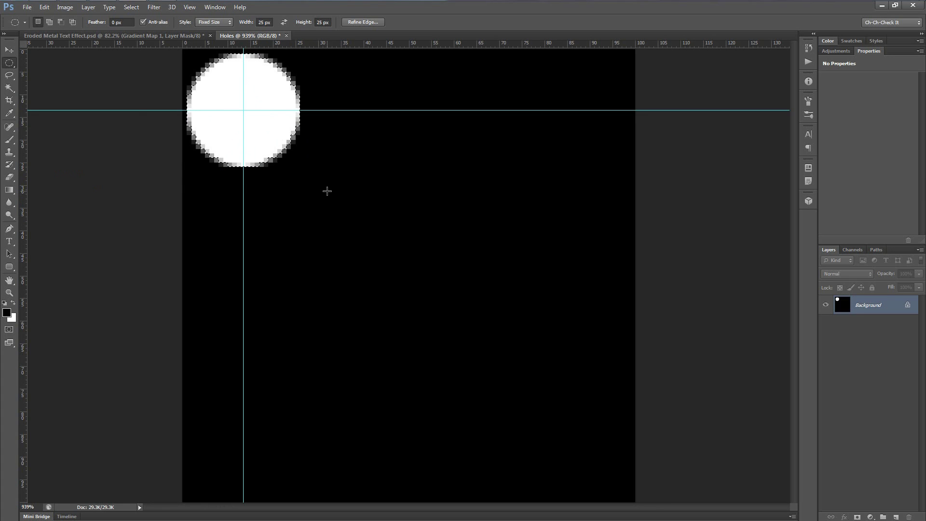
# Shift the circular selection 40 px down, fill it with white, and place a horizontal guide through its center.
pyautogui.press('shift')
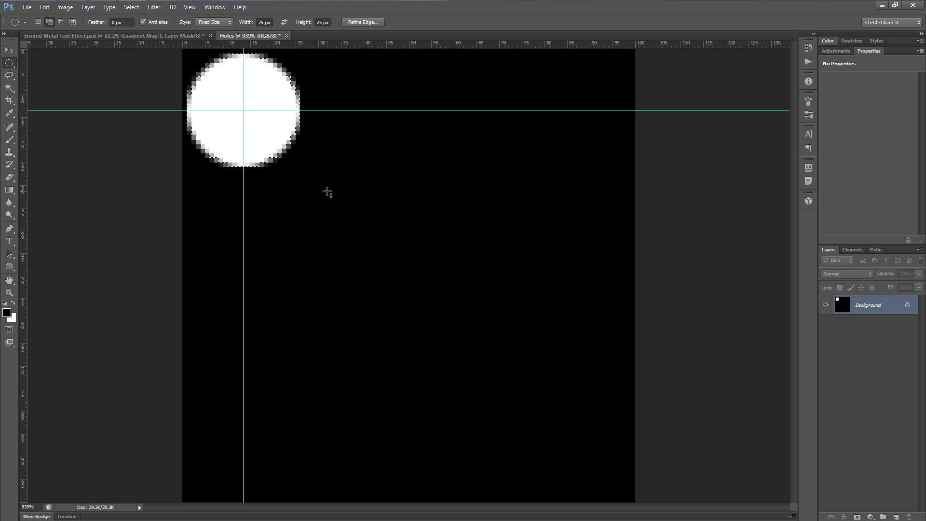
pyautogui.hotkey('shift', 'Down')
pyautogui.hotkey('shift', 'Down')
pyautogui.hotkey('shift', 'Down')
pyautogui.hotkey('shift', 'Down')
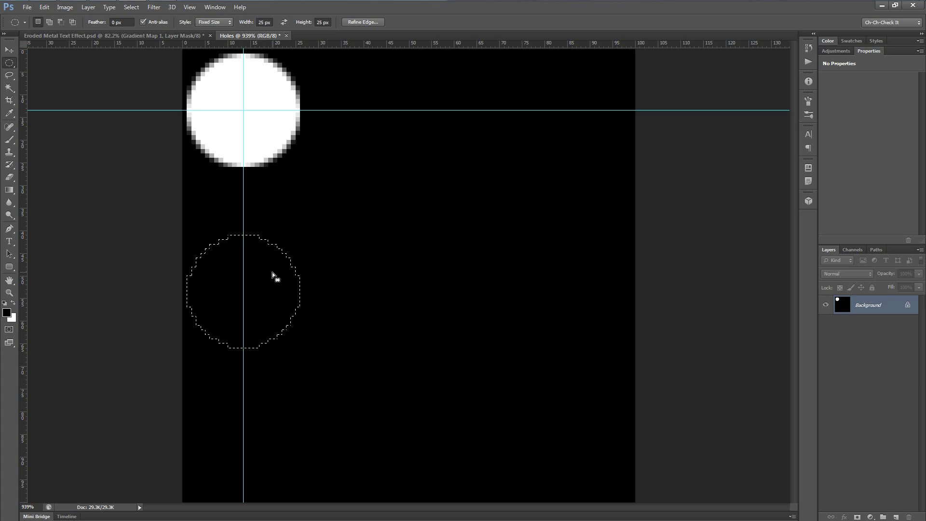
pyautogui.hotkey('ctrl', 'BackSpace')
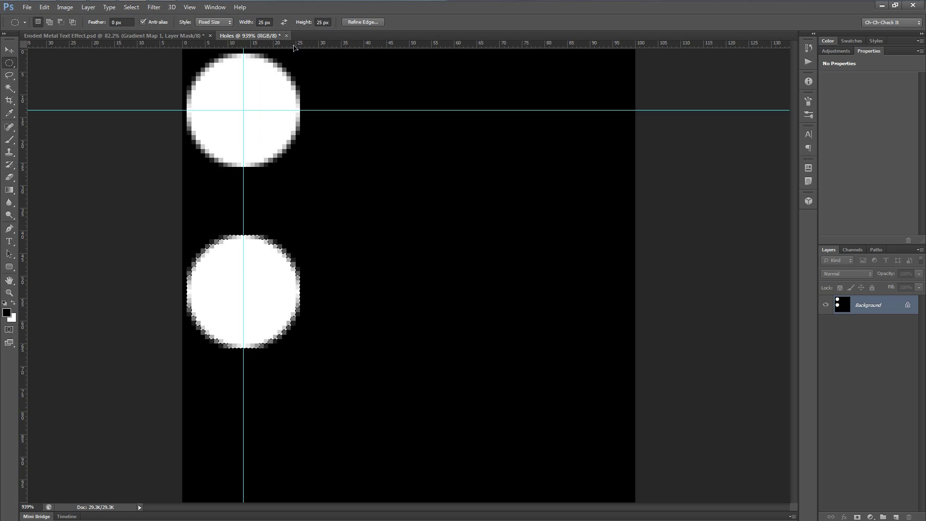
pyautogui.moveTo(312, 47); pyautogui.dragTo(305, 255)
pyautogui.moveTo(305, 282); pyautogui.dragTo(304, 291)
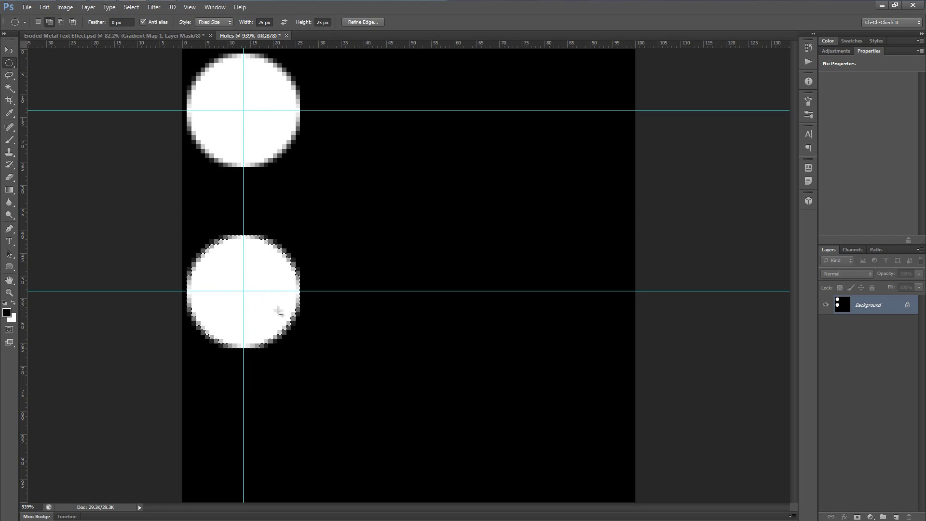
# Shift the circular selection 40 px to the right, fill it with white, and place a vertical guide through its center.
pyautogui.hotkey('shift', 'Right')
pyautogui.hotkey('shift', 'Right')
pyautogui.hotkey('shift', 'Right')
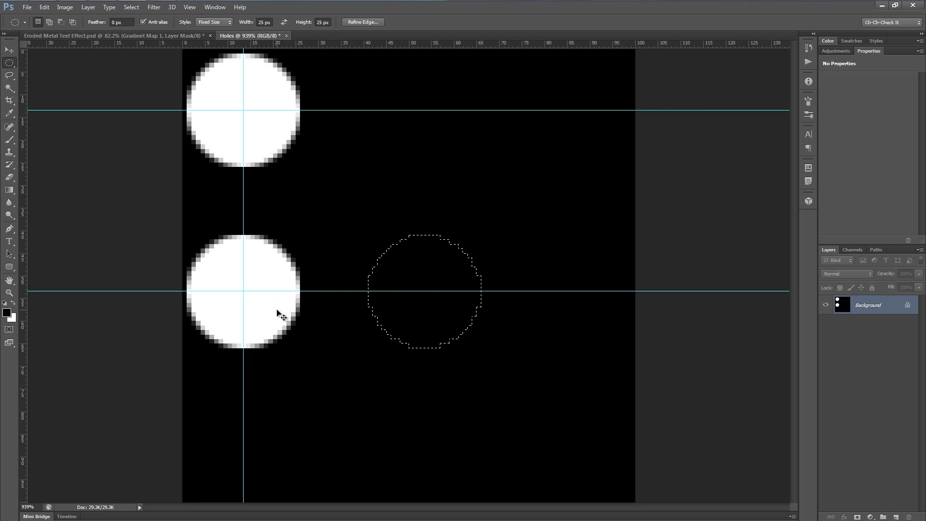
pyautogui.hotkey('ctrl', 'BackSpace')
pyautogui.moveTo(24, 288); pyautogui.dragTo(430, 299)
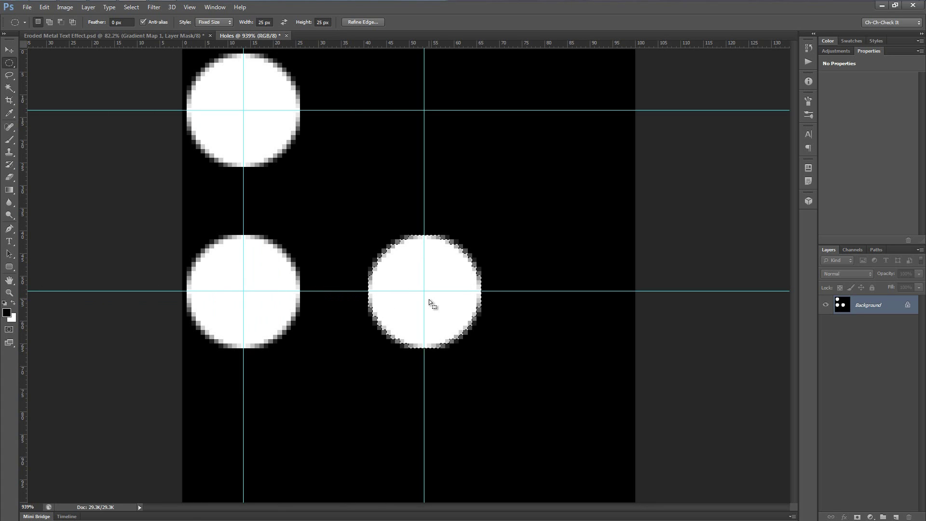
# Add a white circle at the upper-right guide intersection and another midway between the four circles, and clear the selection.
pyautogui.hotkey('shift', 'Up')
pyautogui.hotkey('ctrl', 'BackSpace')
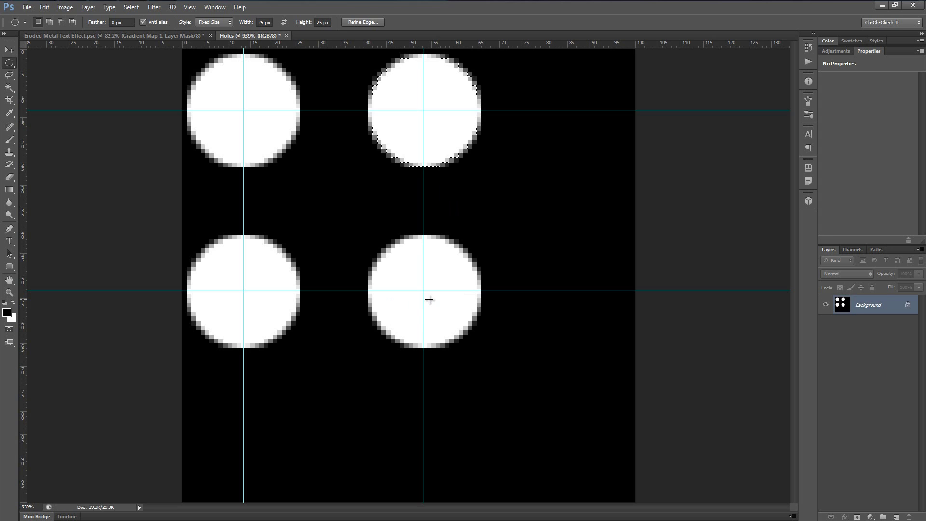
pyautogui.hotkey('shift', 'Down')
pyautogui.hotkey('shift', 'Down')
pyautogui.hotkey('shift', 'Left')
pyautogui.hotkey('ctrl', 'BackSpace')
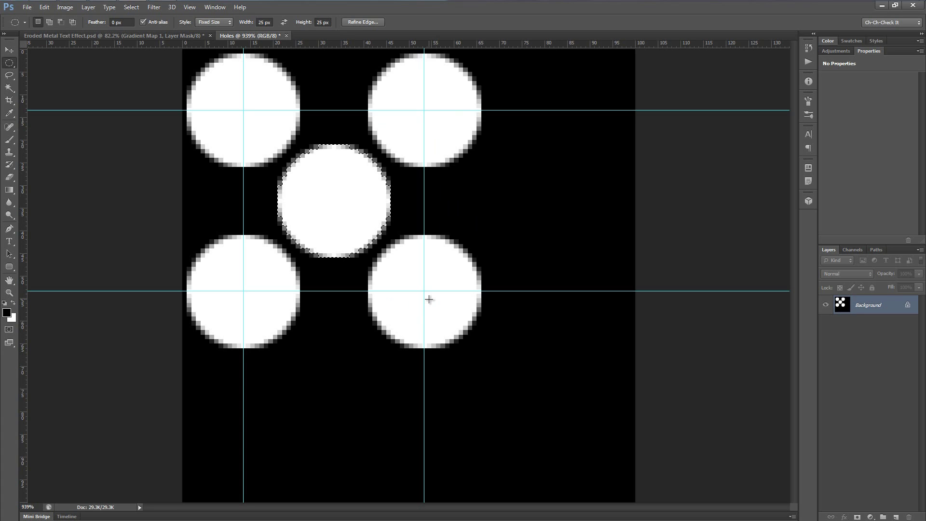
pyautogui.hotkey('ctrl', 'd')
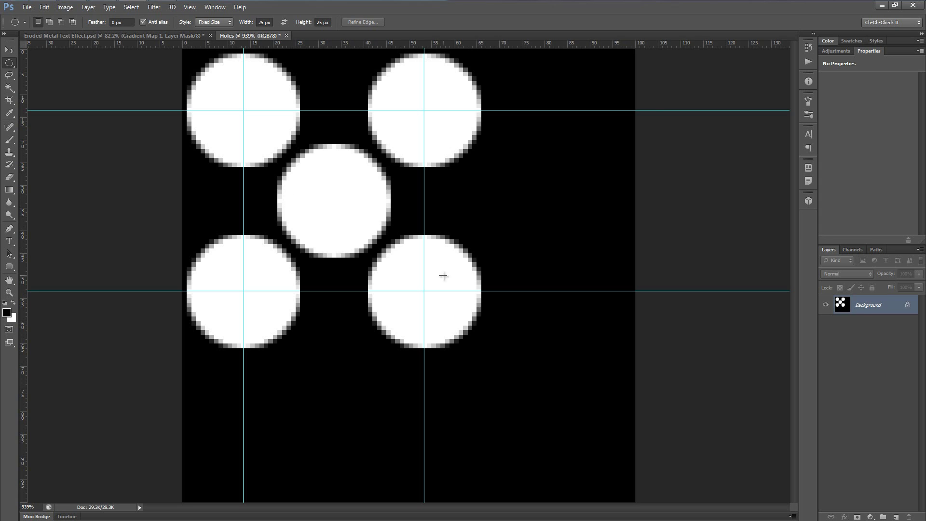
# Select the square bounded by the four guides with the Rectangular Marquee tool and crop the image to it.
pyautogui.scroll(1, 289, 265)
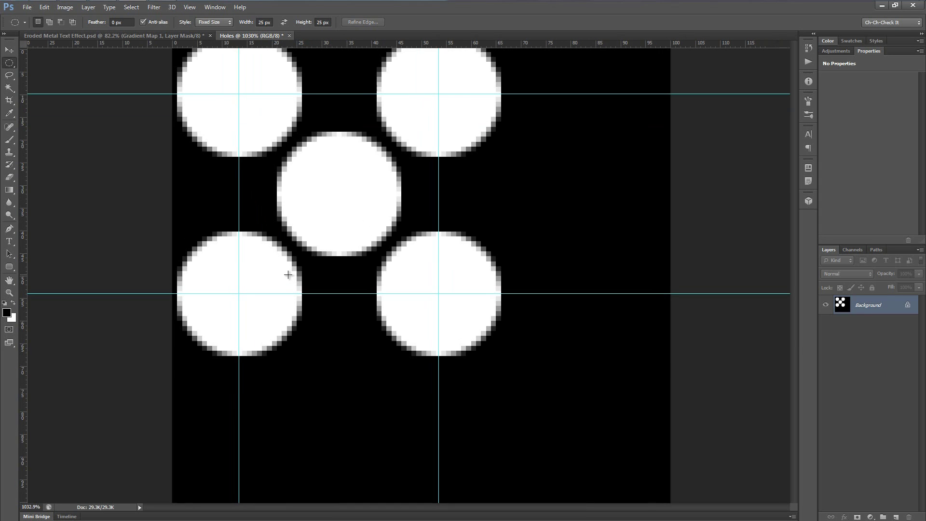
pyautogui.moveTo(324, 260); pyautogui.dragTo(386, 286)
pyautogui.scroll(1, 386, 287)
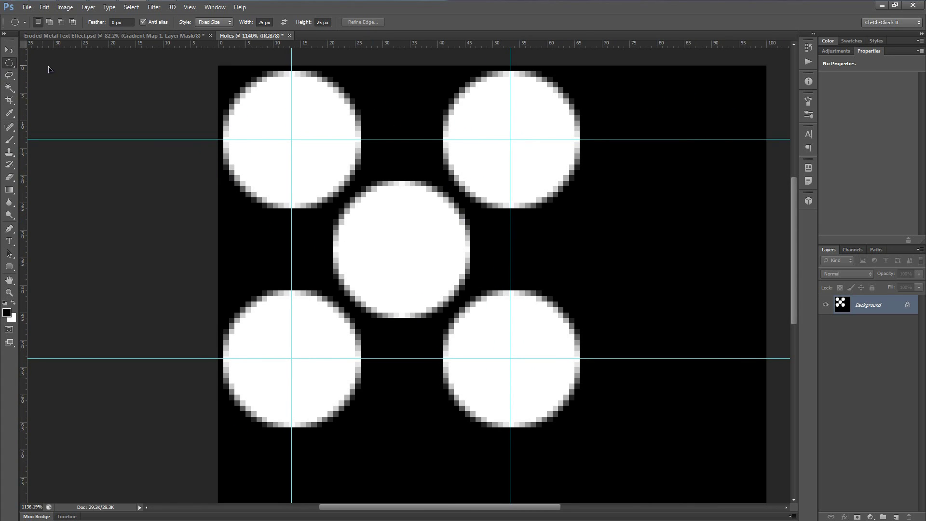
pyautogui.rightClick(12, 64)
pyautogui.click(60, 62)
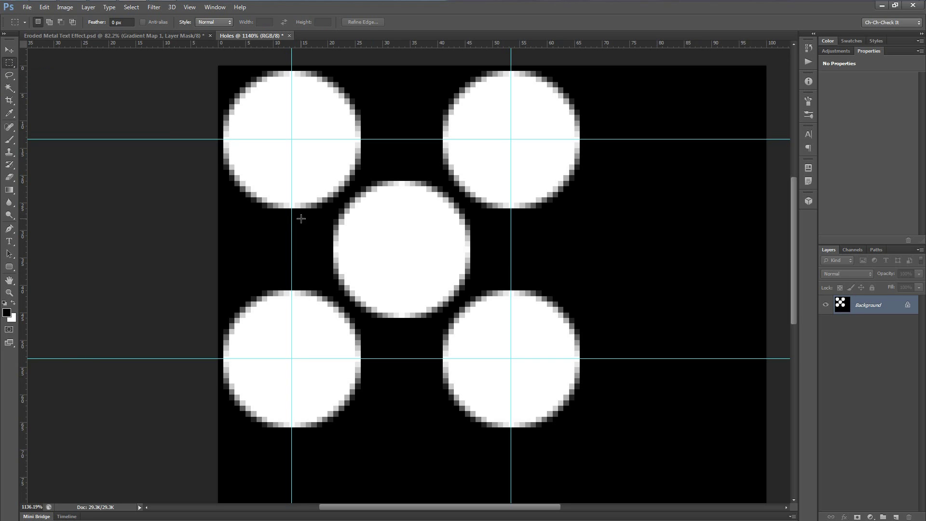
pyautogui.moveTo(289, 137); pyautogui.dragTo(514, 358)
pyautogui.click(65, 6)
pyautogui.click(94, 103)
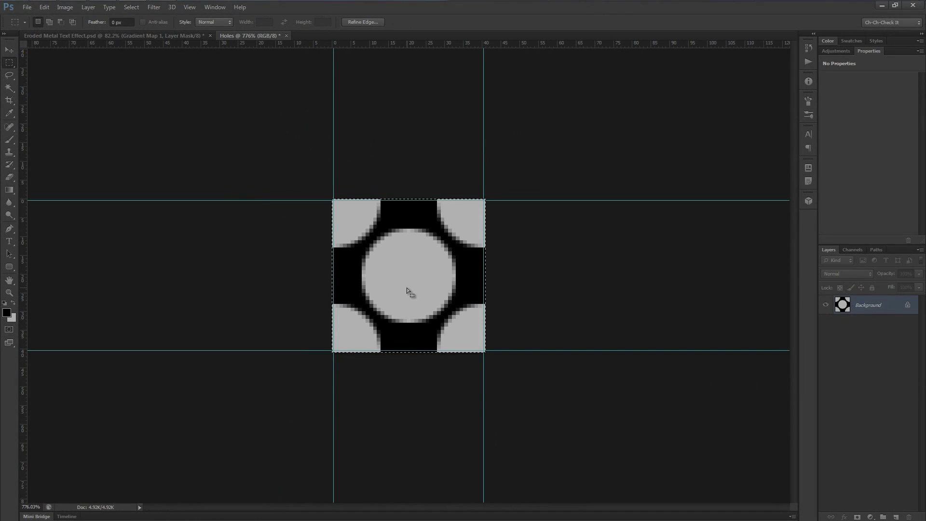
# Define the cropped tile as a pattern named Holes and close its document without saving.
pyautogui.scroll(3, 406, 270)
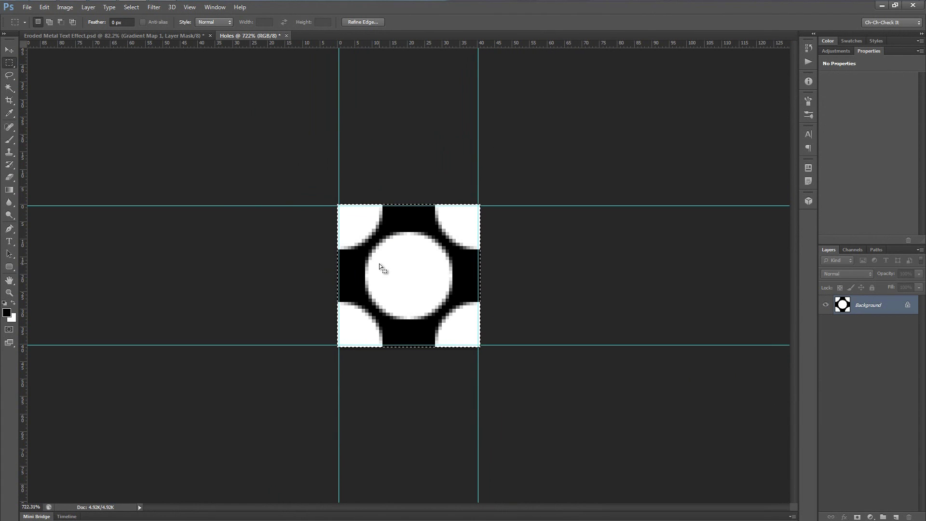
pyautogui.click(44, 6)
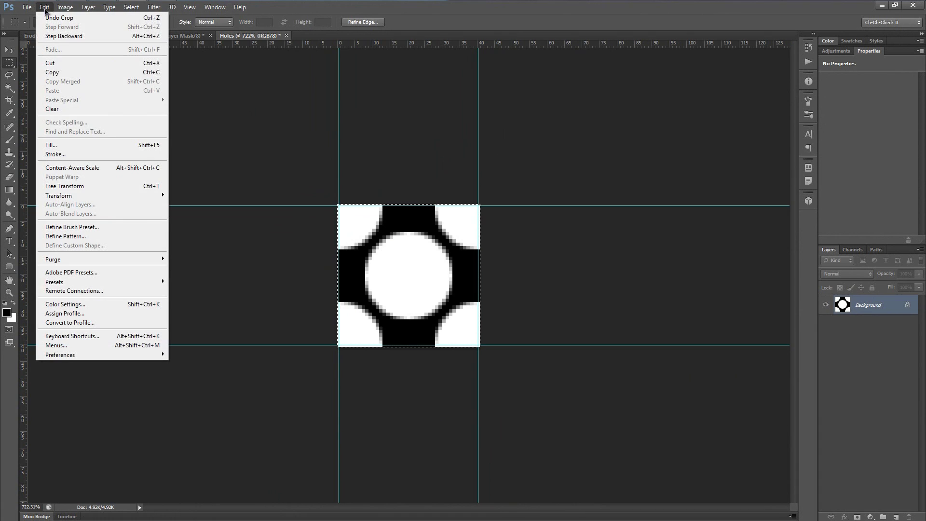
pyautogui.click(96, 237)
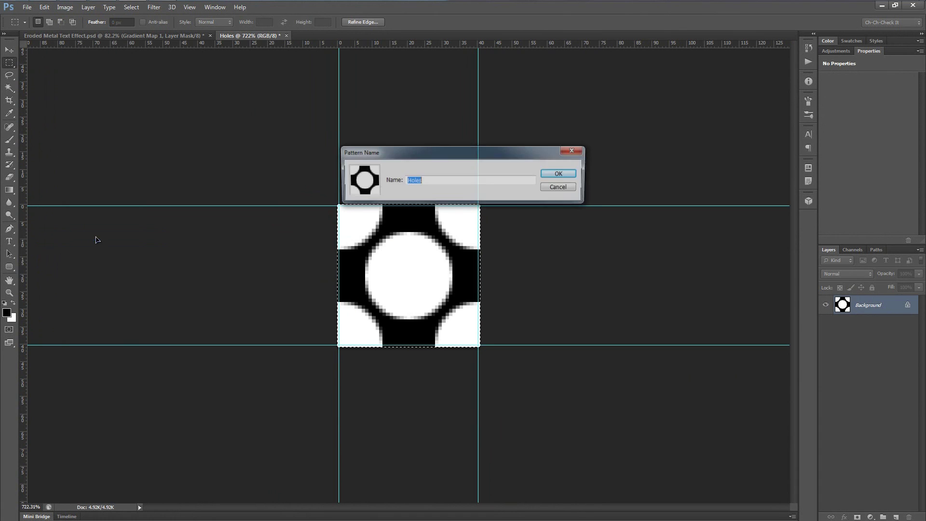
pyautogui.click(561, 175)
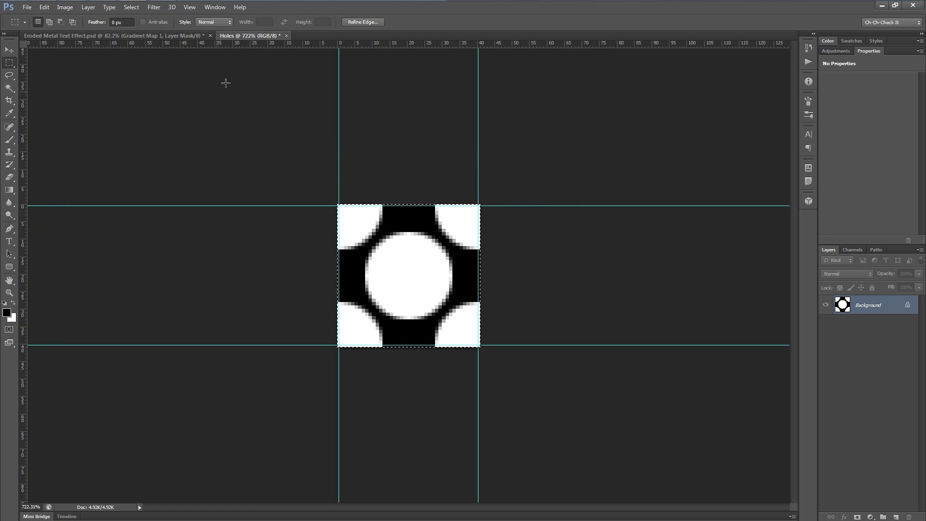
pyautogui.click(286, 36)
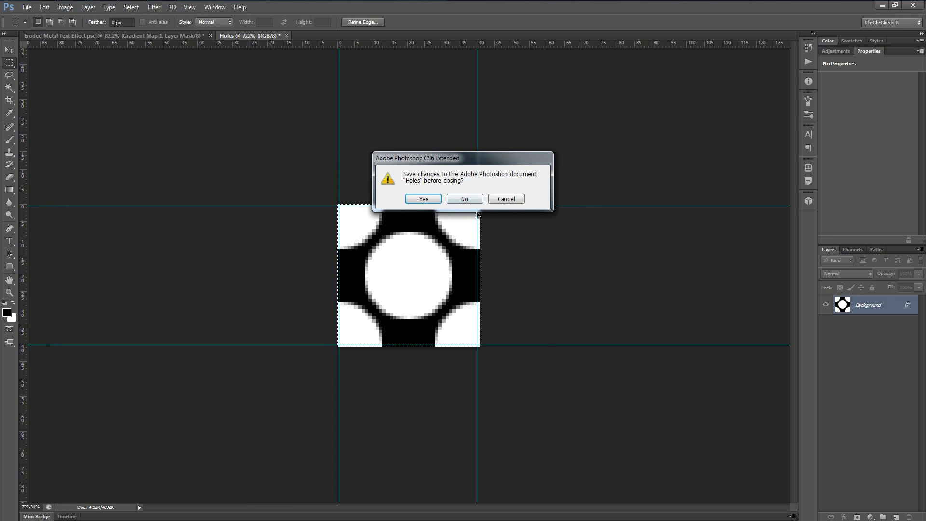
pyautogui.click(473, 200)
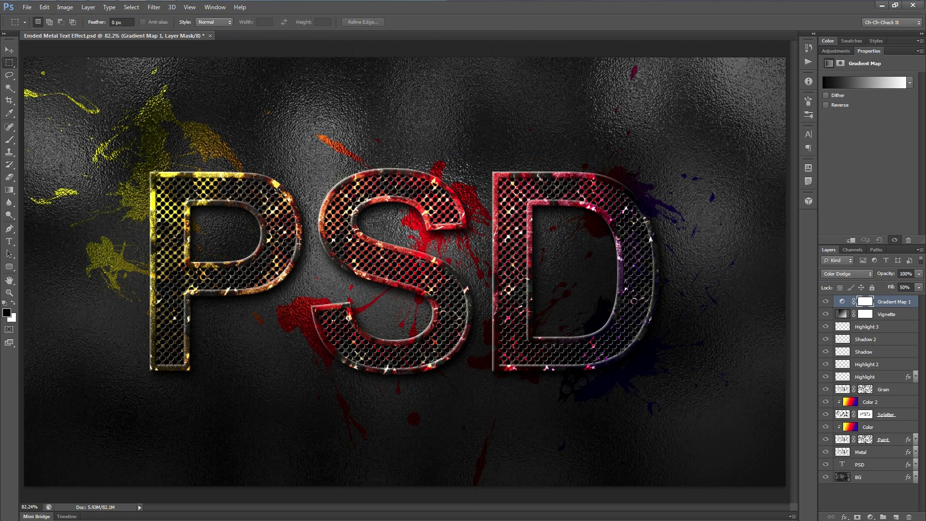
# Create a new document named Eroded Text, 1920 x 1080 pixels at 72 pixels/inch in RGB Color with a white background.
pyautogui.click(27, 7)
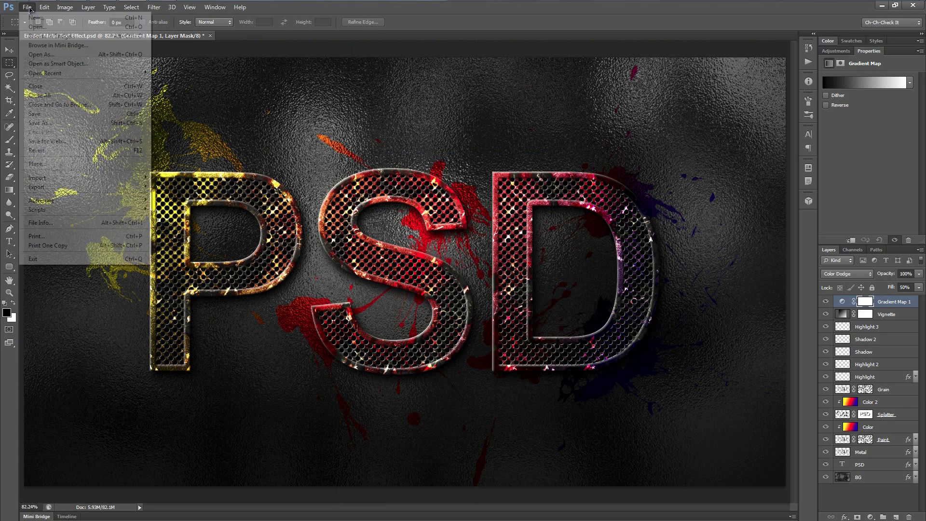
pyautogui.click(28, 13)
pyautogui.write('Eroded Tex')
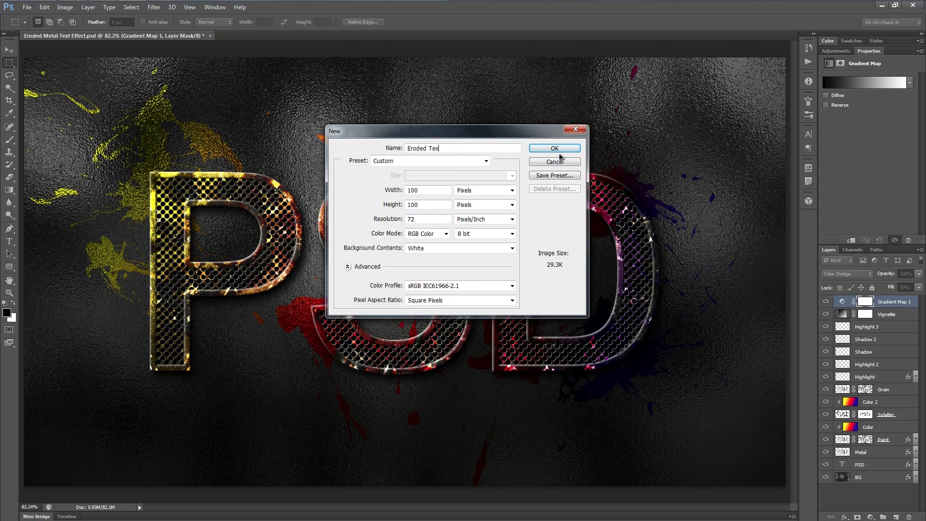
pyautogui.doubleClick(413, 190)
pyautogui.write('1920')
pyautogui.press('Tab')
pyautogui.press('Tab')
pyautogui.write('1080')
pyautogui.click(445, 234)
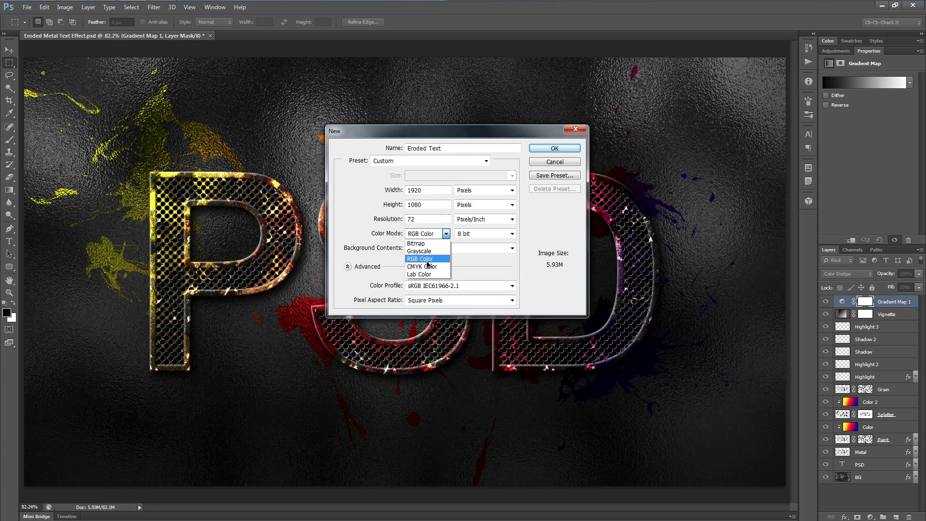
pyautogui.click(427, 260)
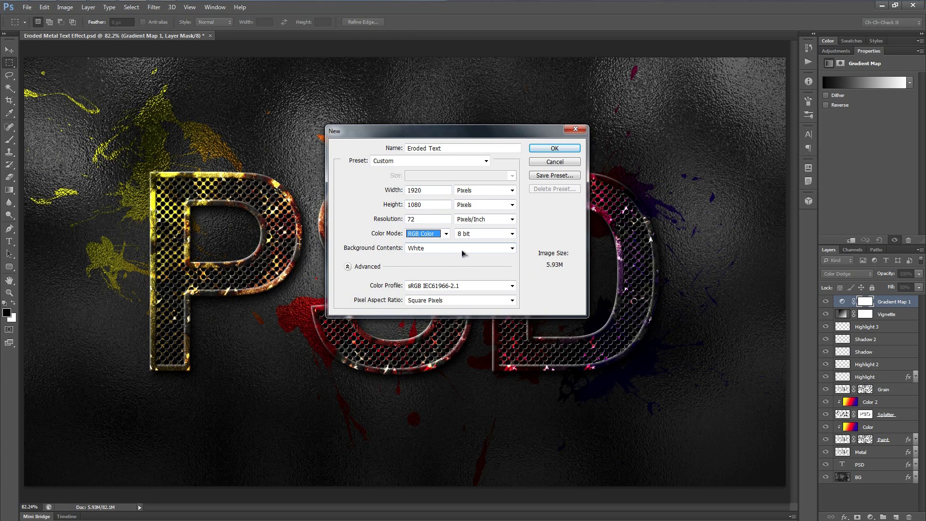
pyautogui.click(555, 149)
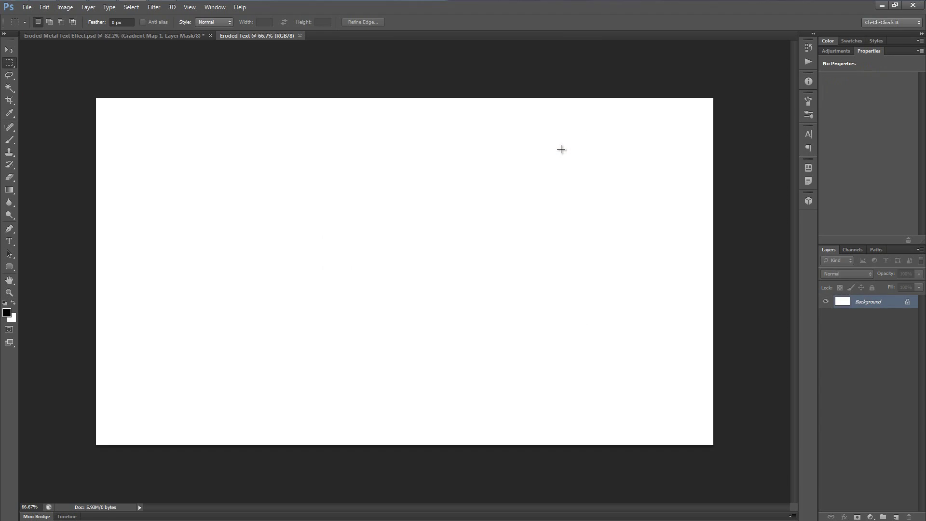
pyautogui.hotkey('ctrl', '0')
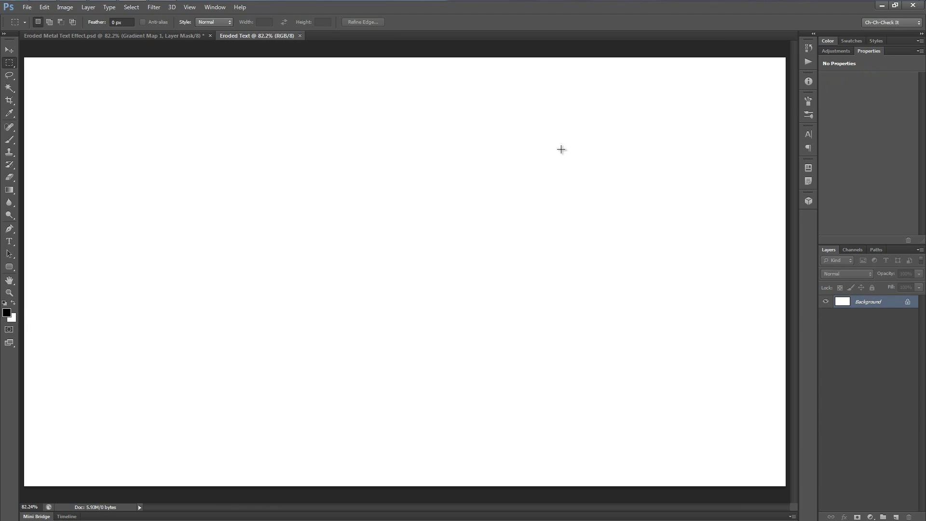
# Add the text PSD in Arial Bold at 700 pt across the middle of the canvas.
pyautogui.press('t')
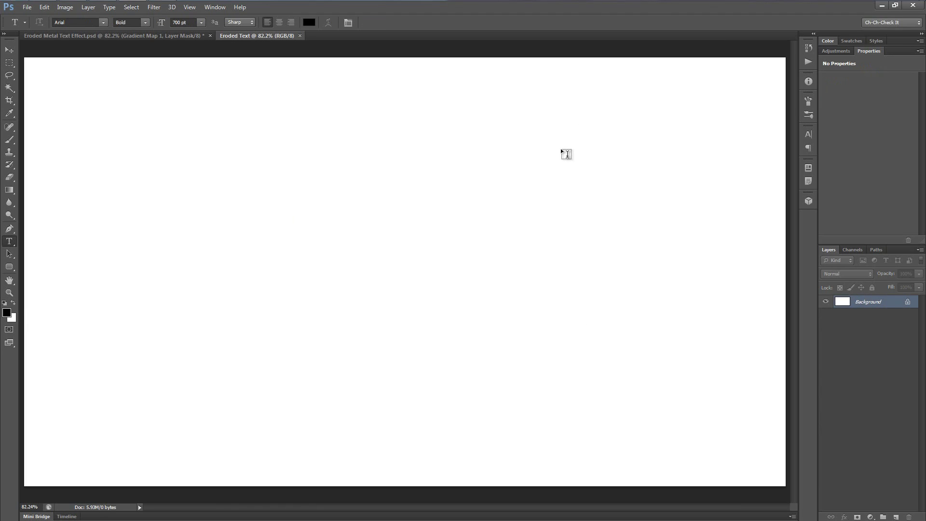
pyautogui.click(129, 357)
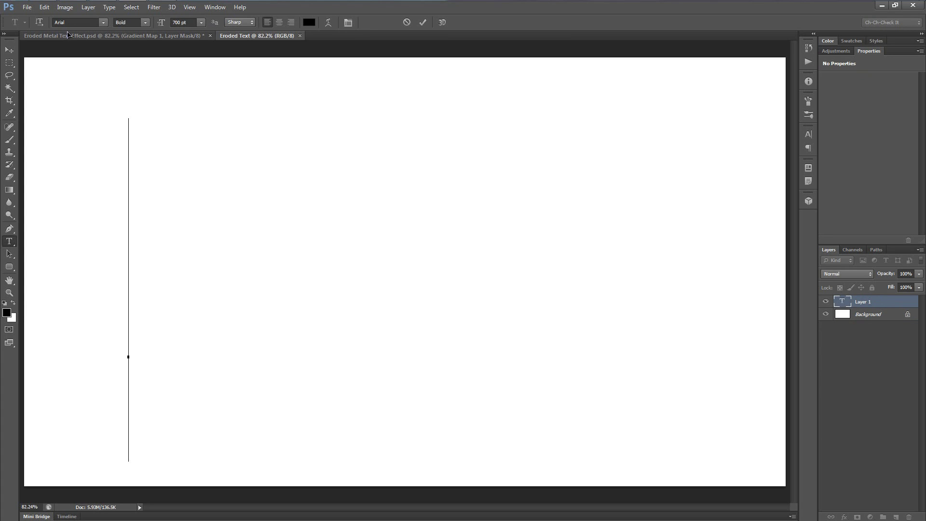
pyautogui.click(147, 23)
pyautogui.click(141, 50)
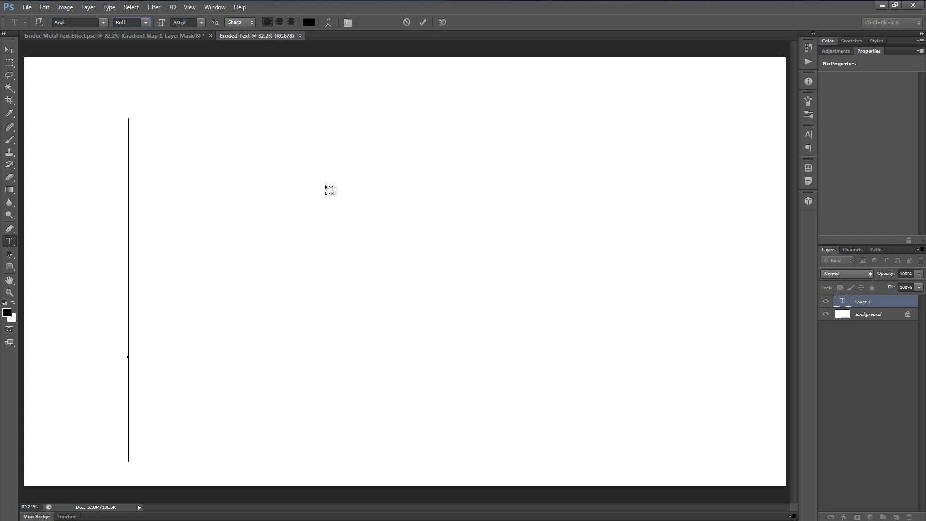
pyautogui.write('PSD')
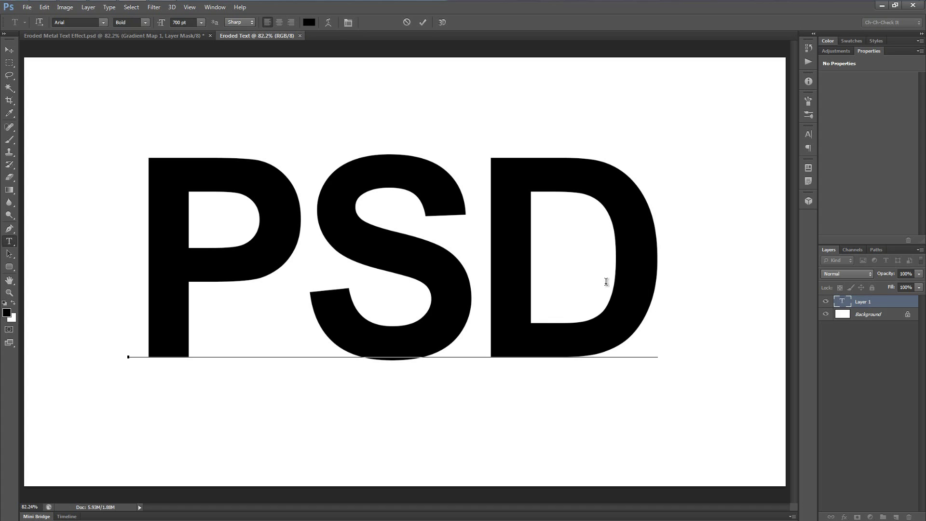
# Set the tracking of all the PSD letters to -50 and commit the text.
pyautogui.hotkey('ctrl', 'a')
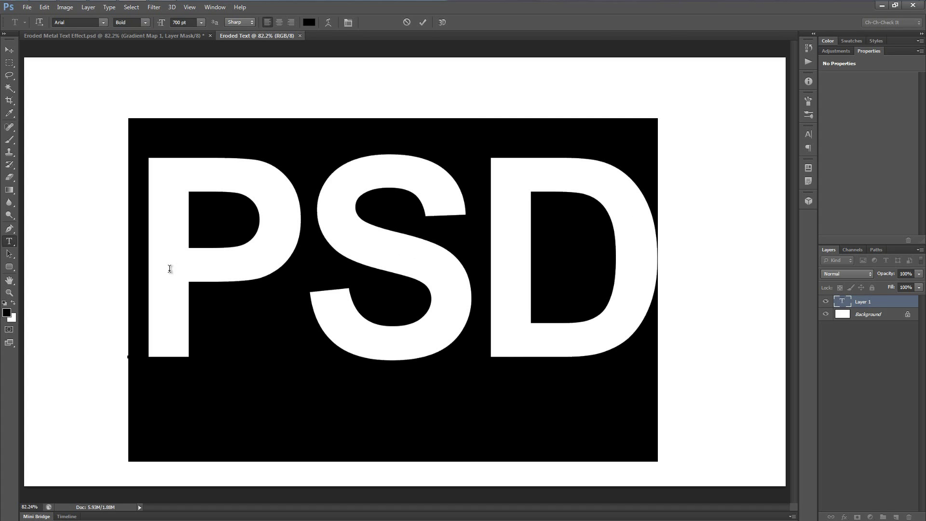
pyautogui.click(808, 135)
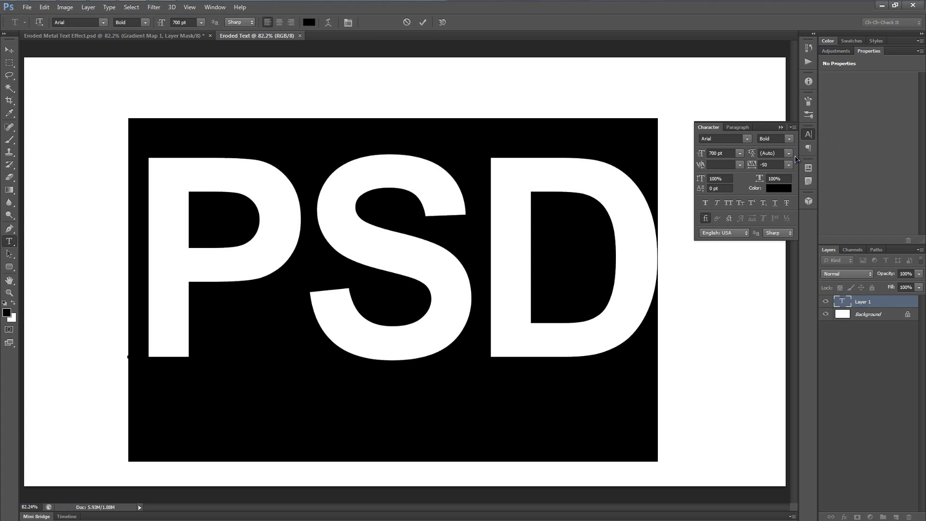
pyautogui.click(215, 6)
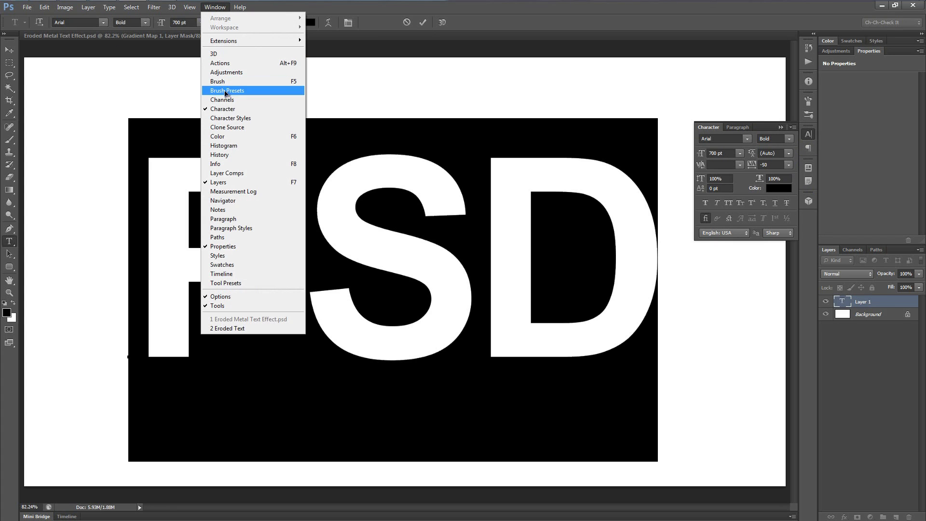
pyautogui.press('Escape')
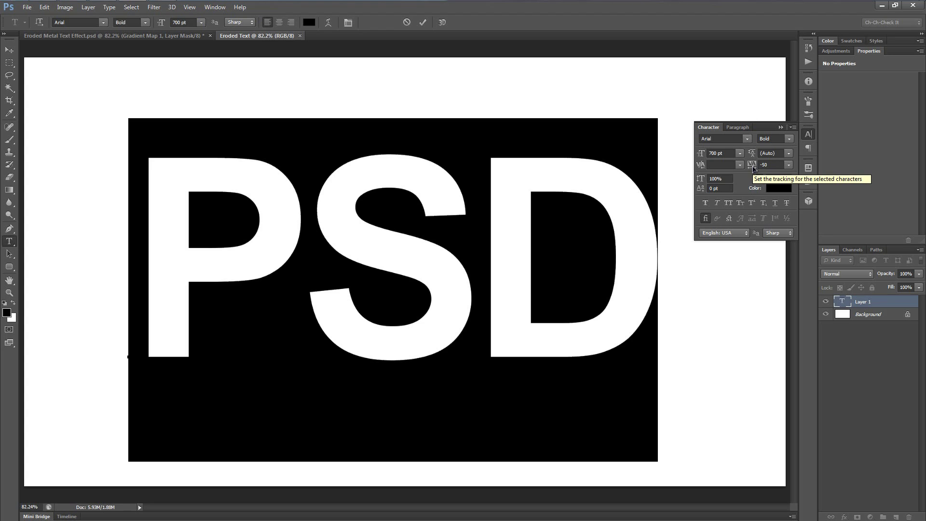
pyautogui.click(790, 166)
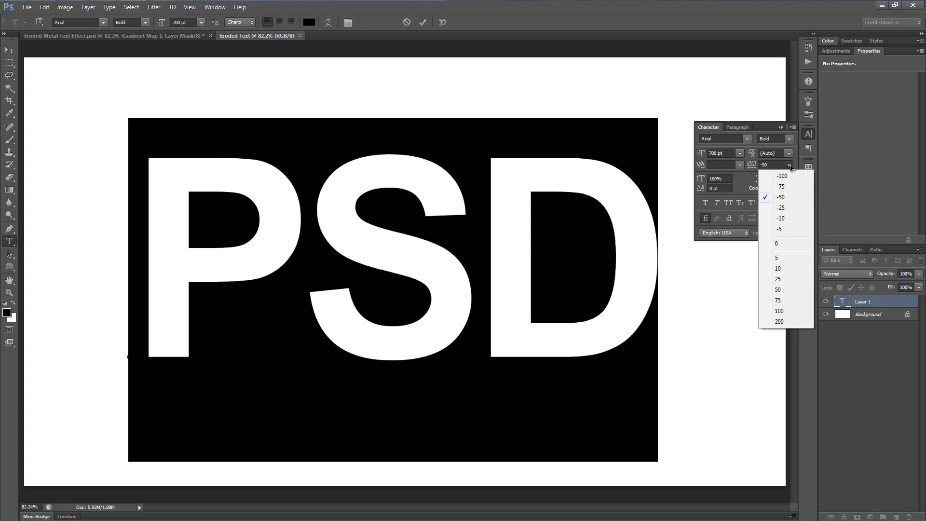
pyautogui.click(786, 249)
pyautogui.click(789, 165)
pyautogui.click(787, 197)
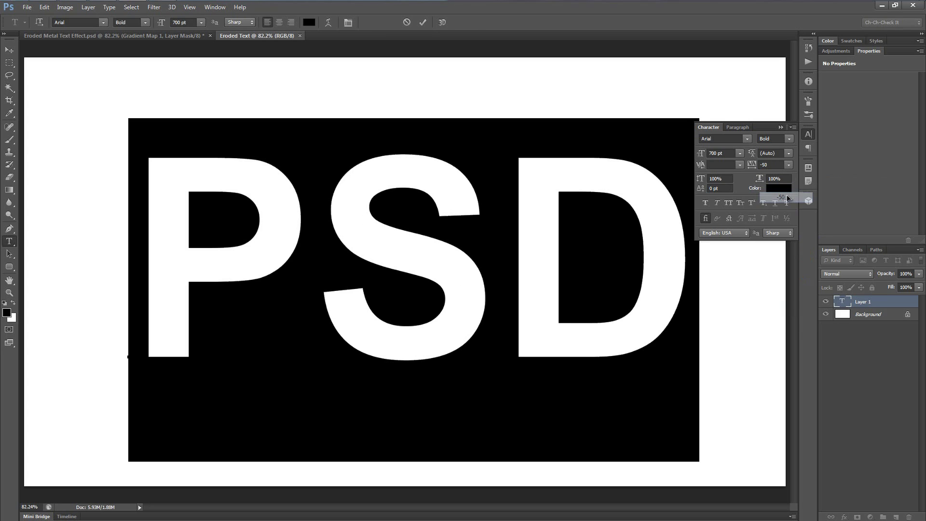
pyautogui.click(809, 134)
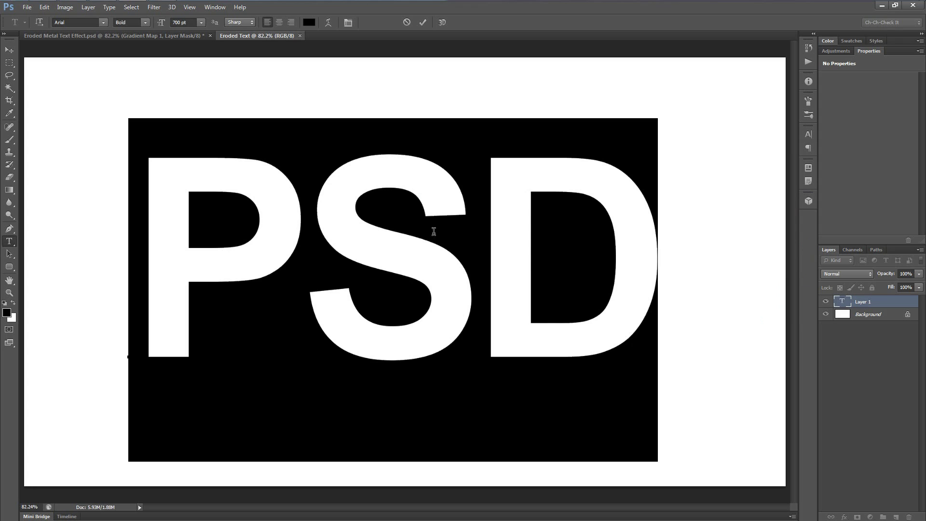
pyautogui.click(422, 22)
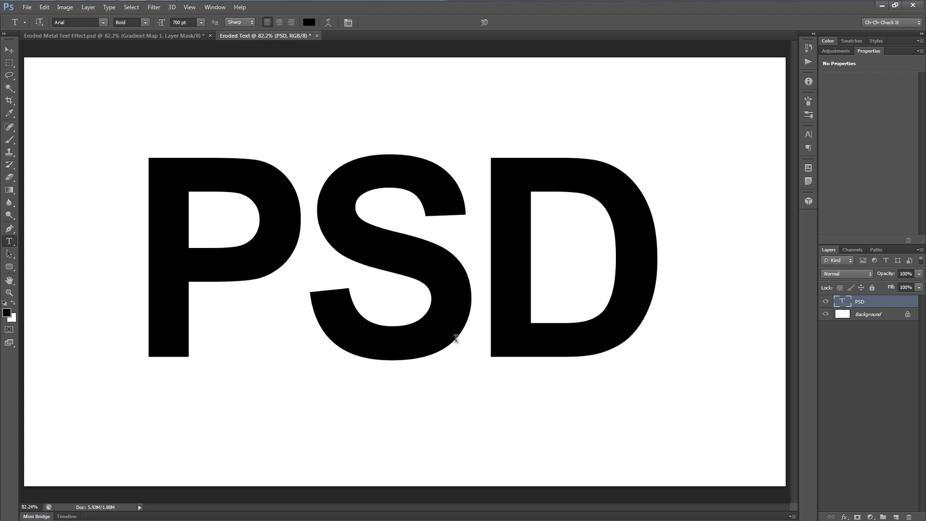
# Center the PSD text vertically and horizontally on the whole canvas, and clear the selection.
pyautogui.click(10, 50)
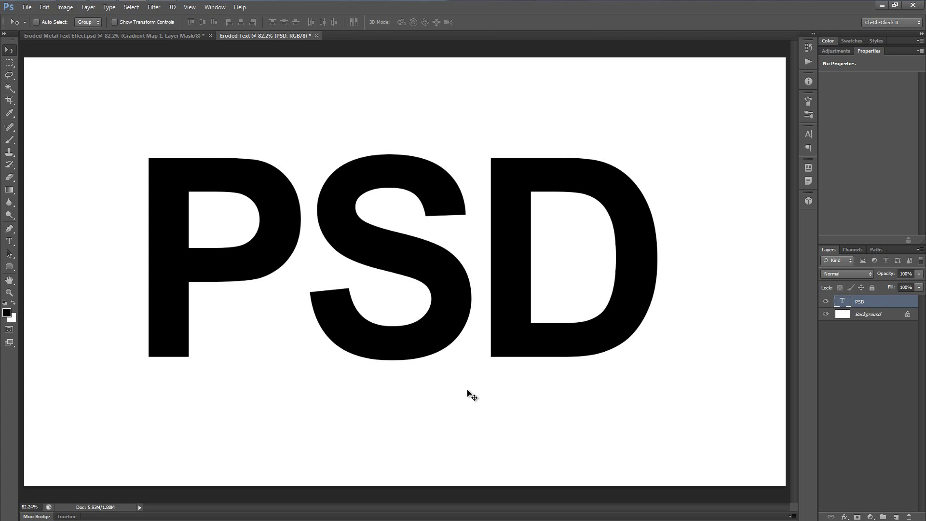
pyautogui.hotkey('ctrl', 'a')
pyautogui.click(203, 22)
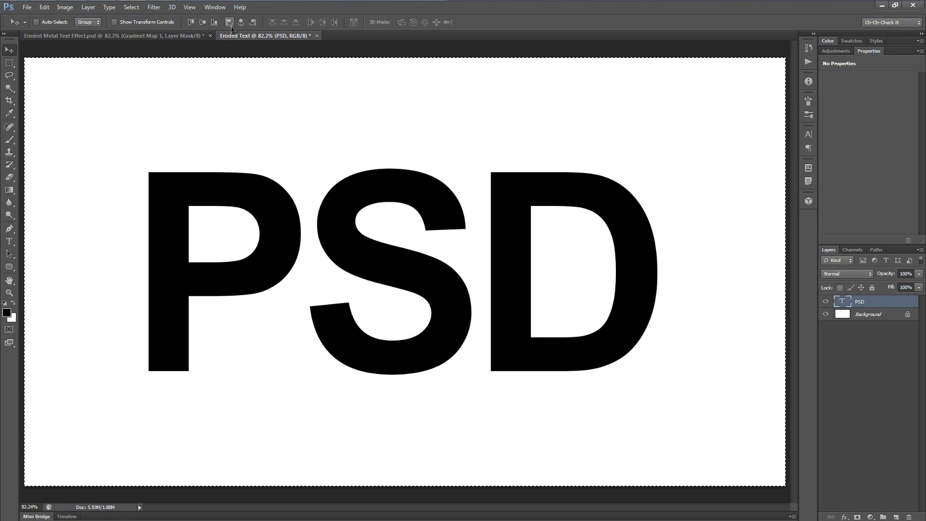
pyautogui.click(241, 22)
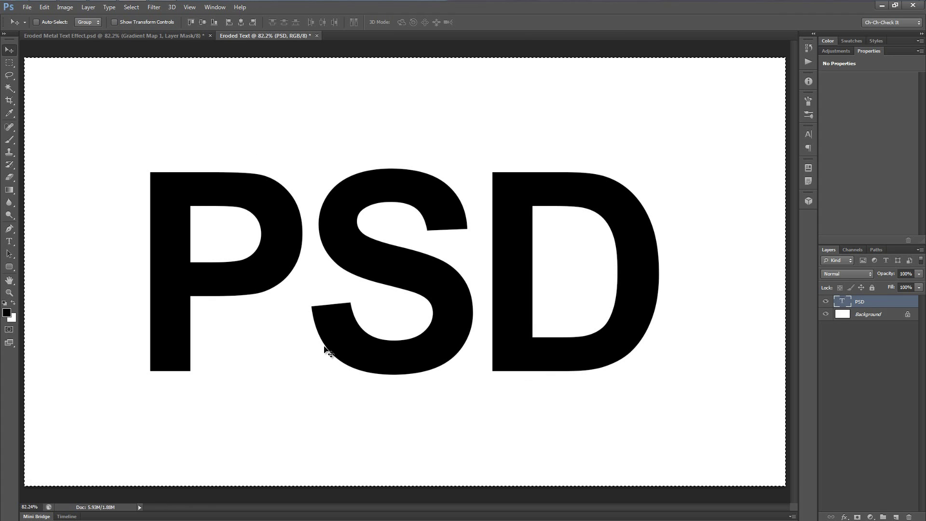
pyautogui.hotkey('ctrl', 'd')
# Add a Pattern Overlay to the PSD text layer using the Holes pattern at 50% scale.
pyautogui.click(845, 516)
pyautogui.click(868, 489)
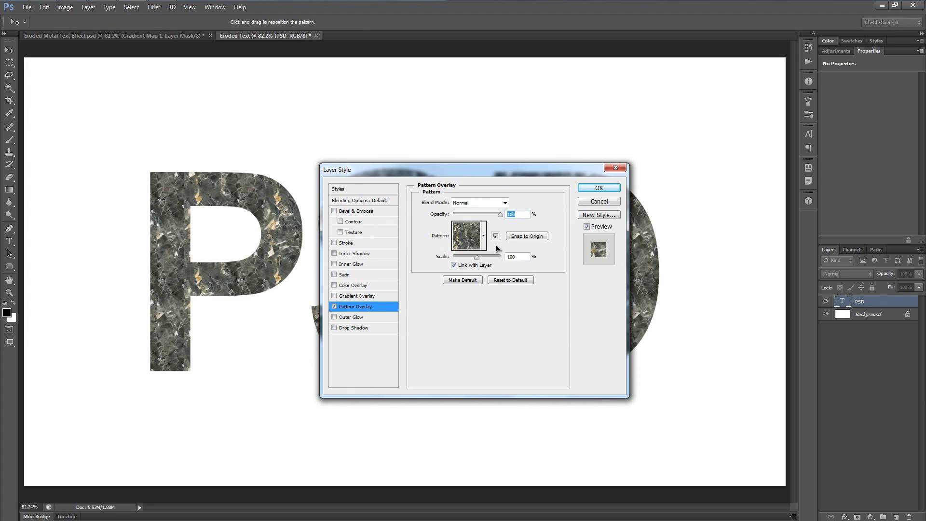
pyautogui.click(484, 236)
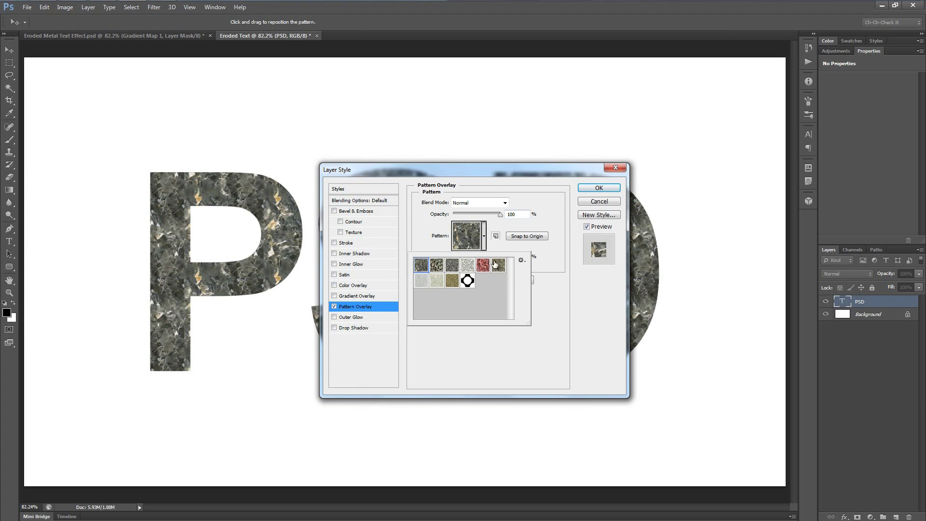
pyautogui.click(484, 237)
pyautogui.click(484, 237)
pyautogui.click(468, 282)
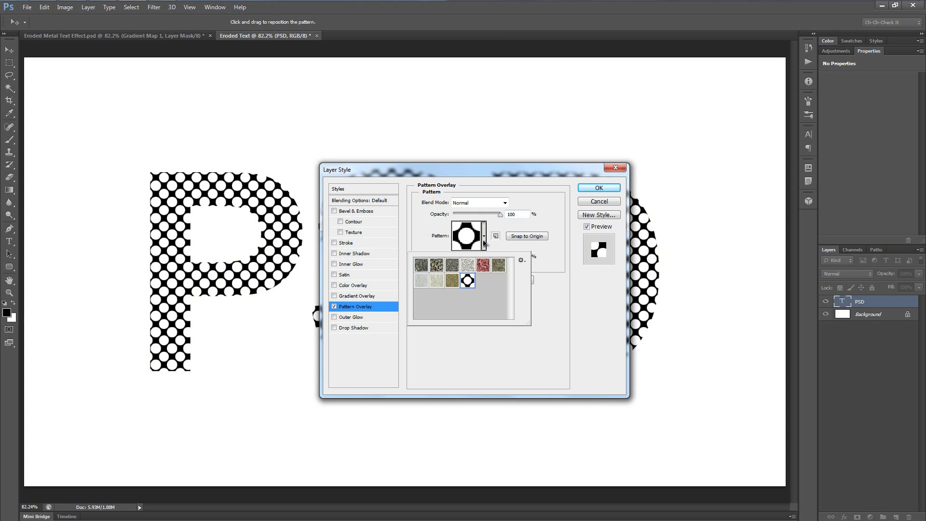
pyautogui.click(484, 237)
pyautogui.doubleClick(525, 257)
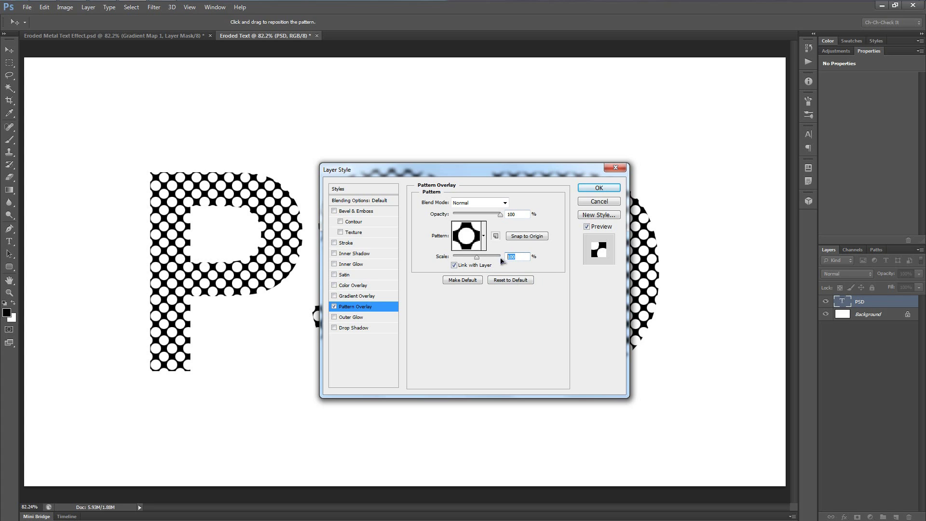
pyautogui.write('50')
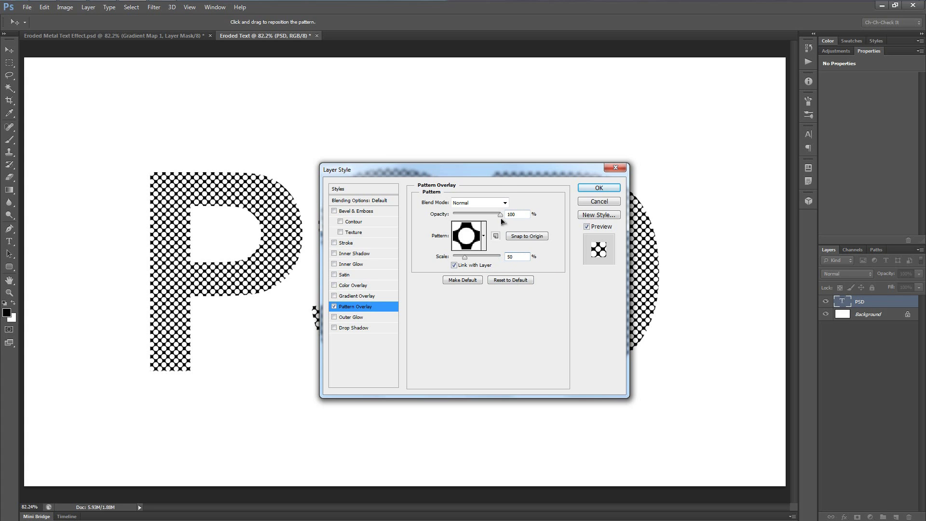
# Add a 15 px black Stroke positioned Inside to the PSD text and apply the layer style.
pyautogui.moveTo(508, 179); pyautogui.dragTo(479, 151)
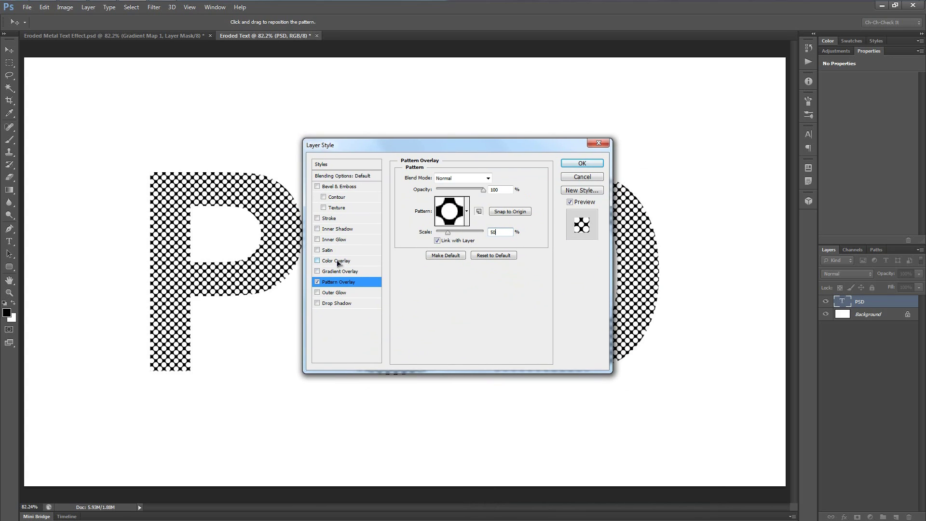
pyautogui.click(338, 220)
pyautogui.click(461, 189)
pyautogui.click(456, 207)
pyautogui.moveTo(513, 178); pyautogui.dragTo(481, 178)
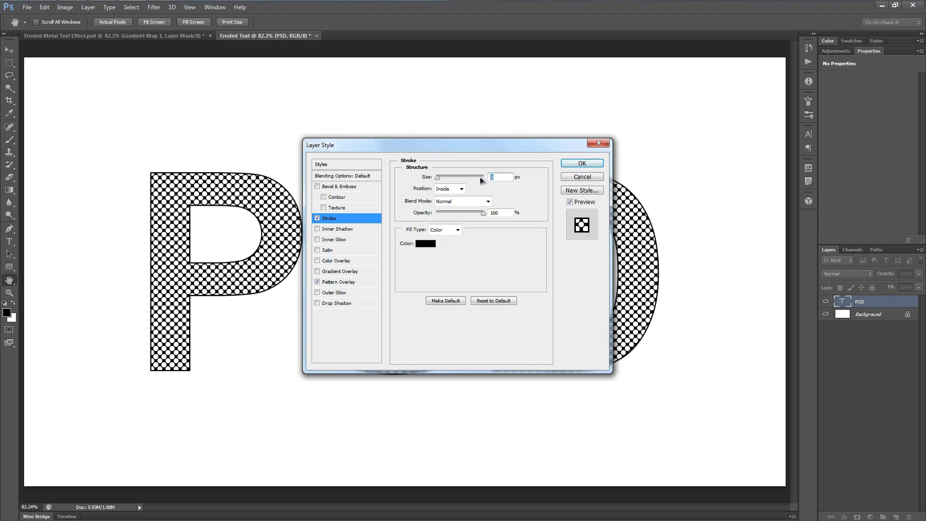
pyautogui.write('15')
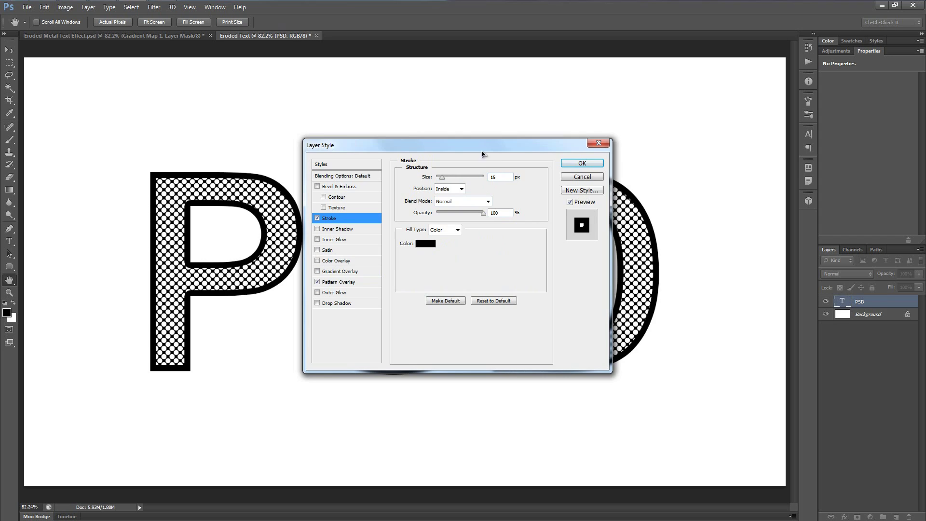
pyautogui.moveTo(469, 149); pyautogui.dragTo(490, 159)
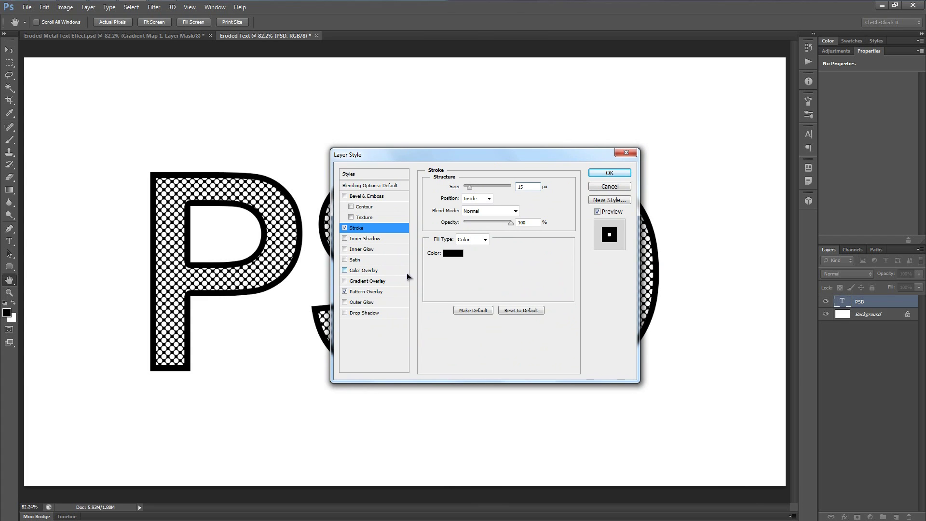
pyautogui.click(617, 175)
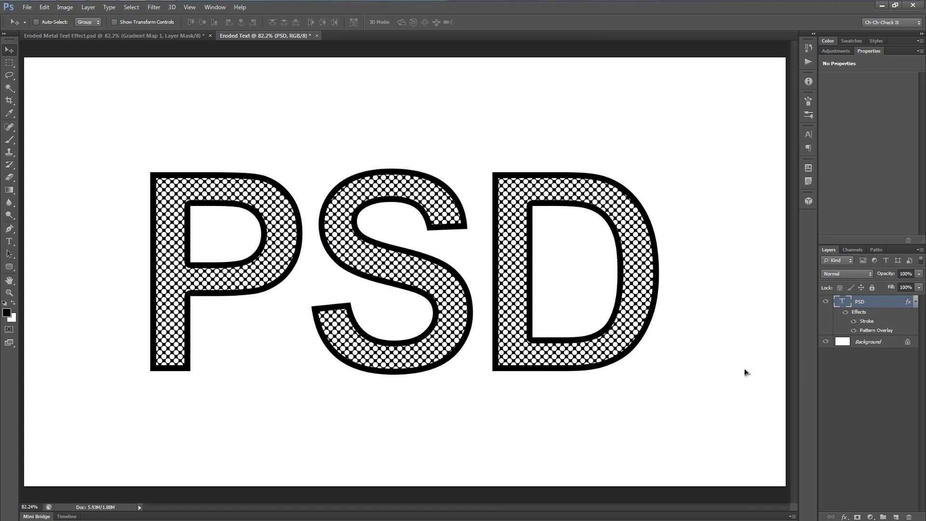
# Duplicate the PSD text layer and rasterize the layer style of the copy.
pyautogui.click(915, 302)
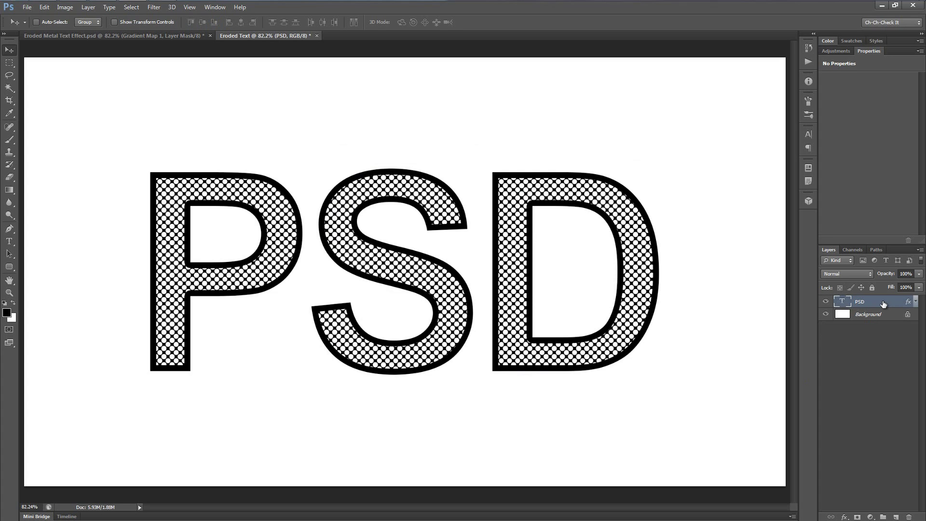
pyautogui.hotkey('ctrl', 'j')
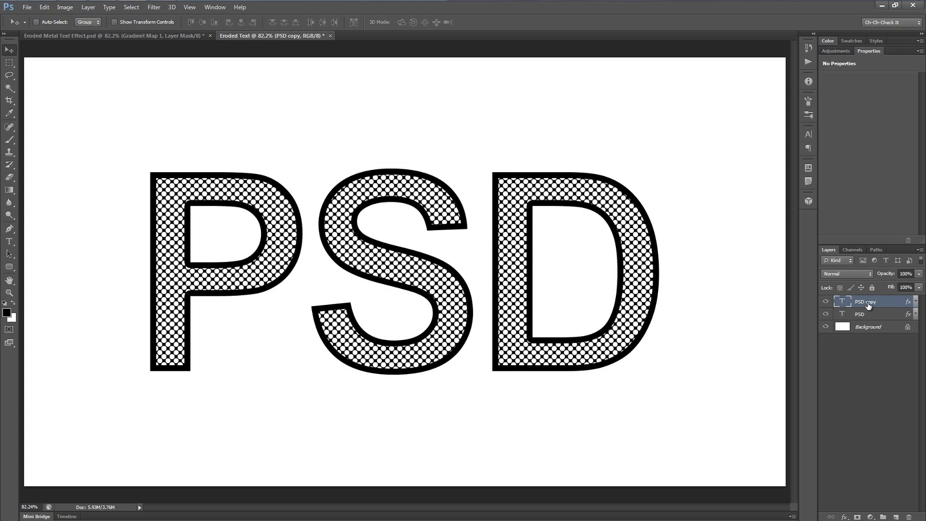
pyautogui.rightClick(868, 305)
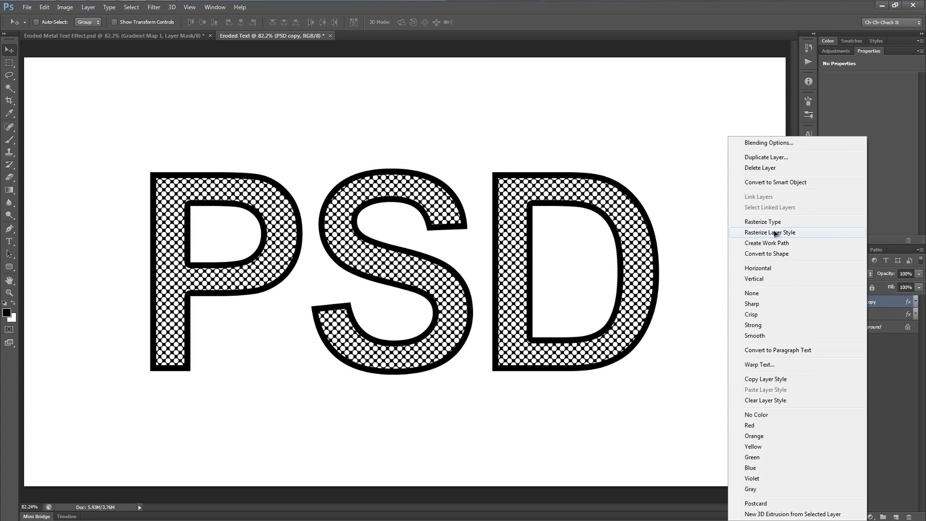
pyautogui.click(799, 234)
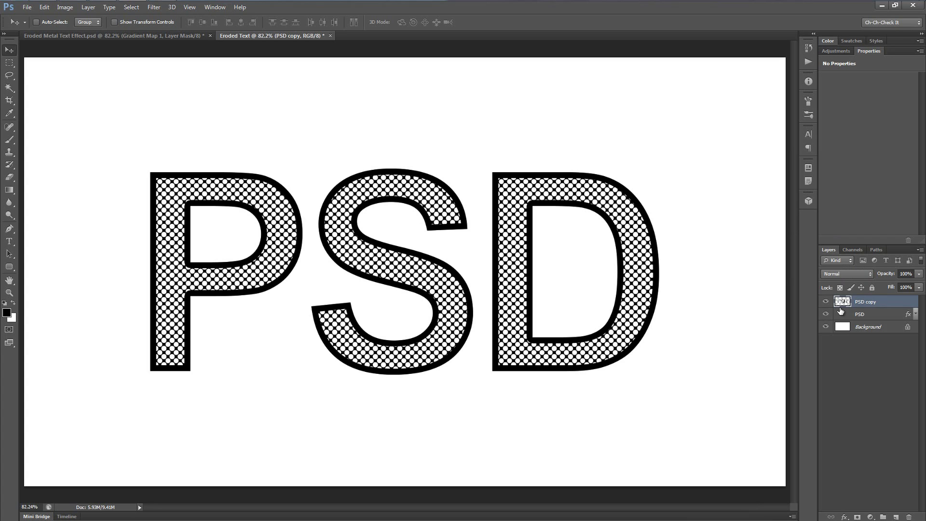
# Invert the colors of the PSD copy layer and fill the Background layer with black.
pyautogui.hotkey('ctrl', 'f')
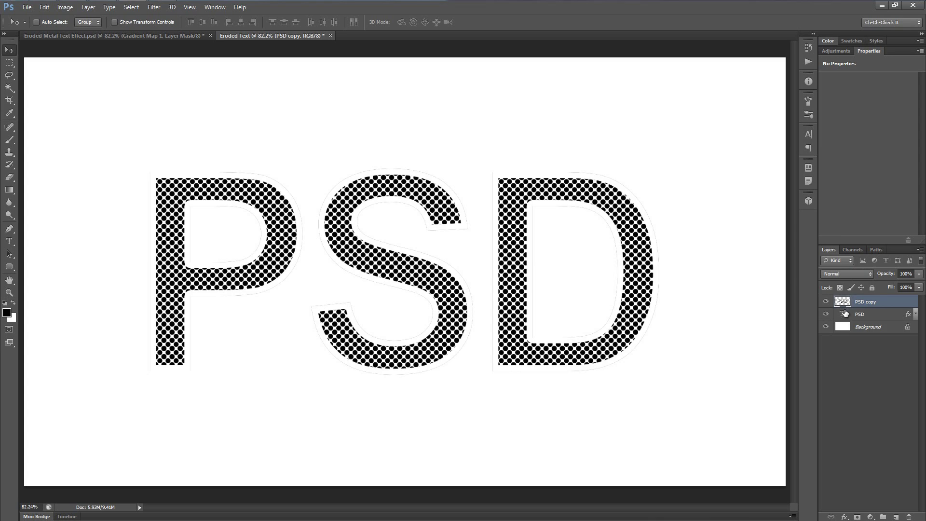
pyautogui.click(882, 329)
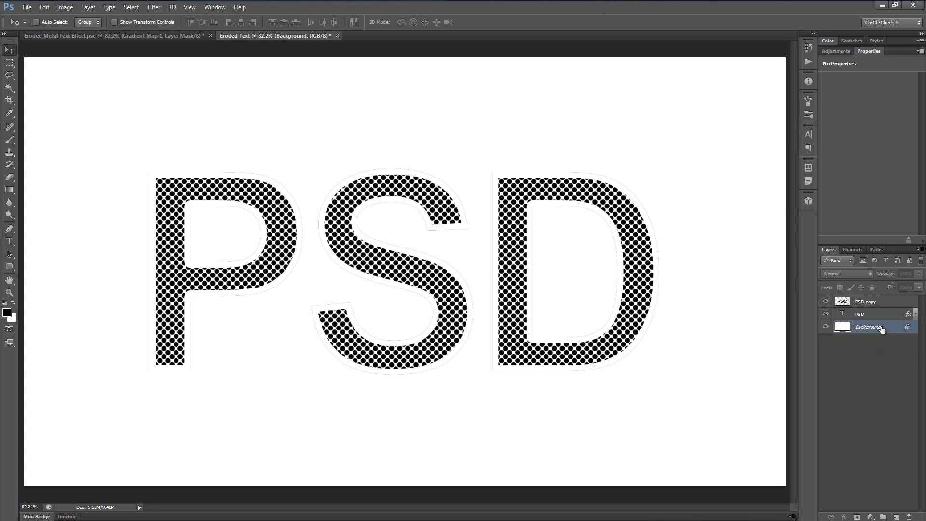
pyautogui.hotkey('alt', 'BackSpace')
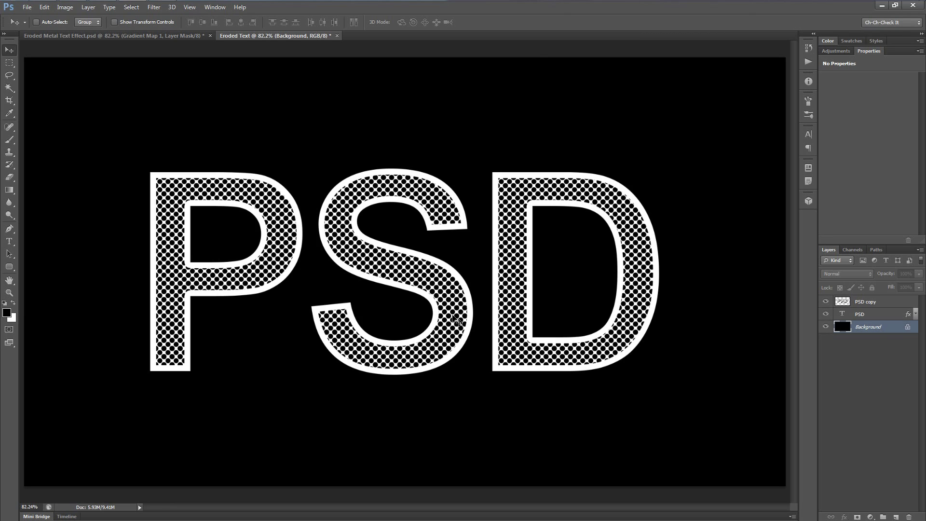
# Load the RGB composite as a selection, fill it with white in a new channel named Text With Holes, and deselect.
pyautogui.click(856, 249)
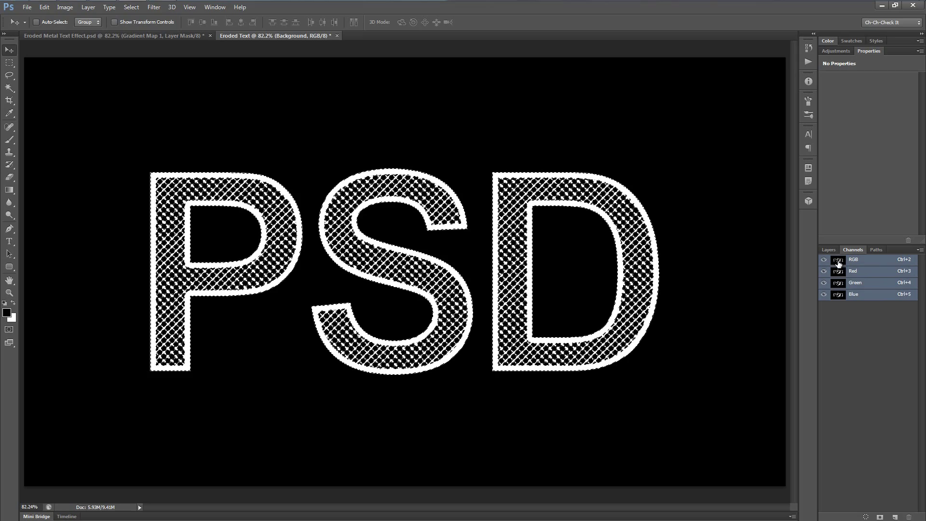
pyautogui.hotkey('ctrl', '1')
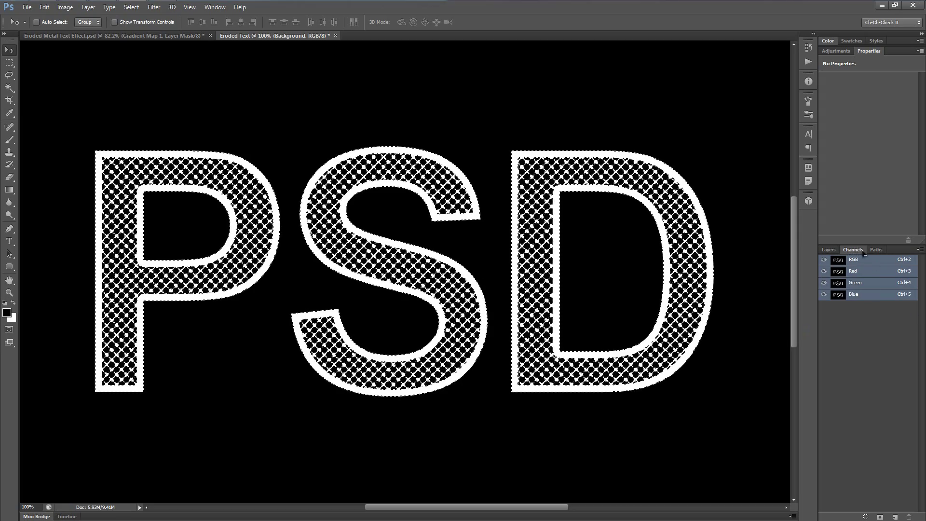
pyautogui.click(894, 517)
pyautogui.doubleClick(859, 306)
pyautogui.write('Text With Holes')
pyautogui.press('Return')
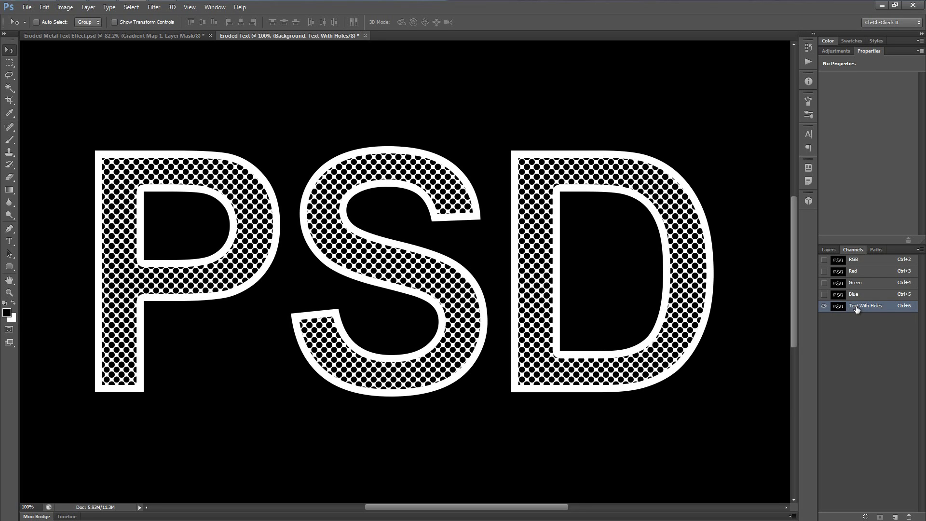
# Return to the RGB composite and delete the PSD copy layer.
pyautogui.click(860, 260)
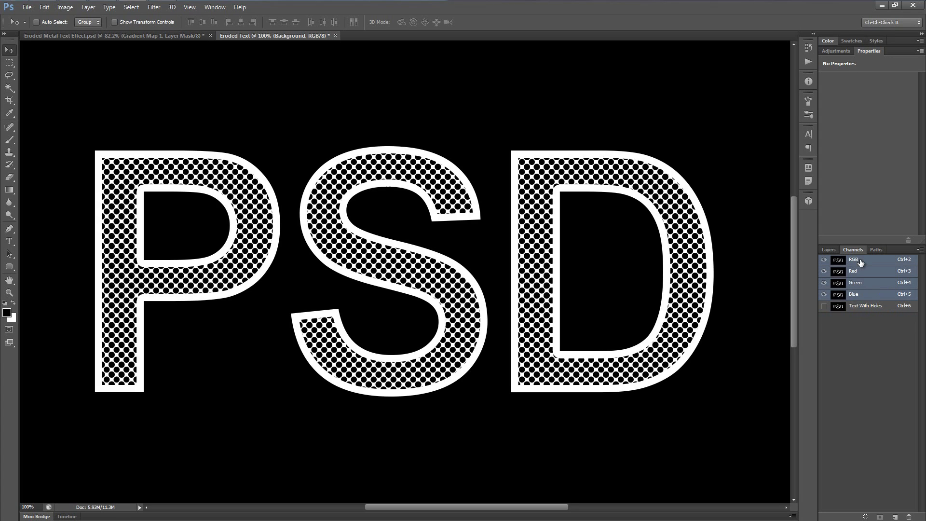
pyautogui.click(829, 250)
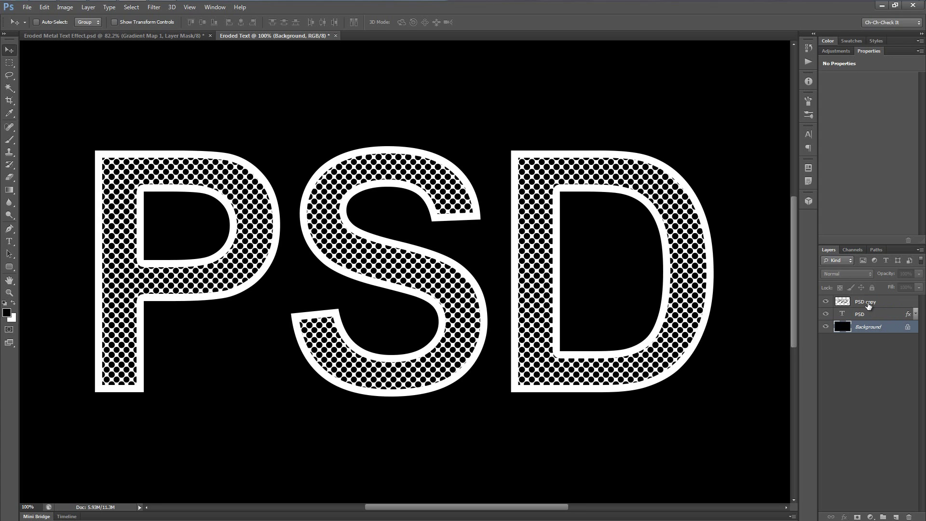
pyautogui.moveTo(862, 303); pyautogui.dragTo(909, 517)
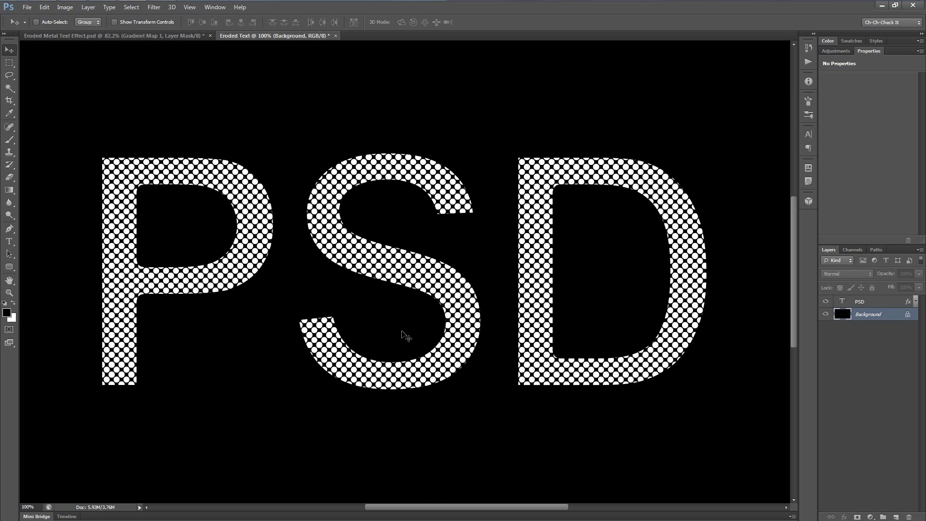
# Load the RGB composite as a selection, fill it with white in a new channel named Holes, and deselect.
pyautogui.click(854, 250)
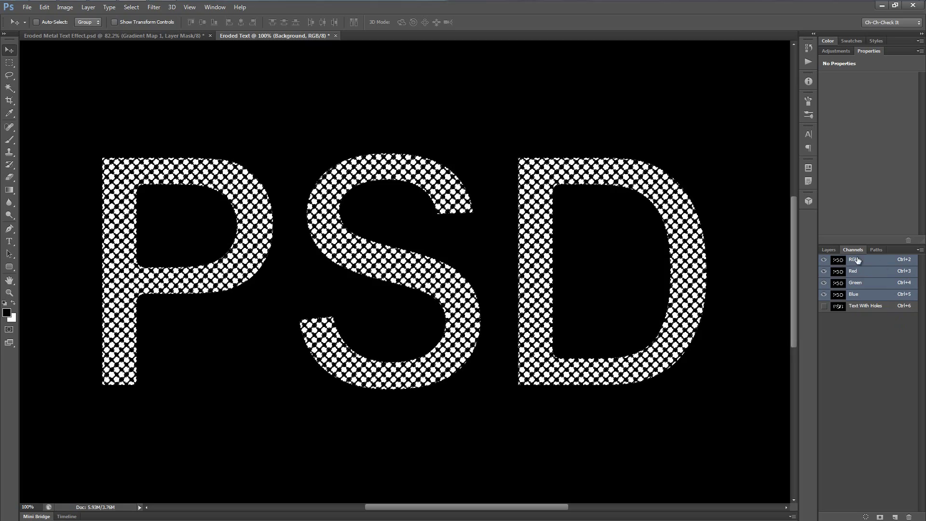
pyautogui.click(894, 517)
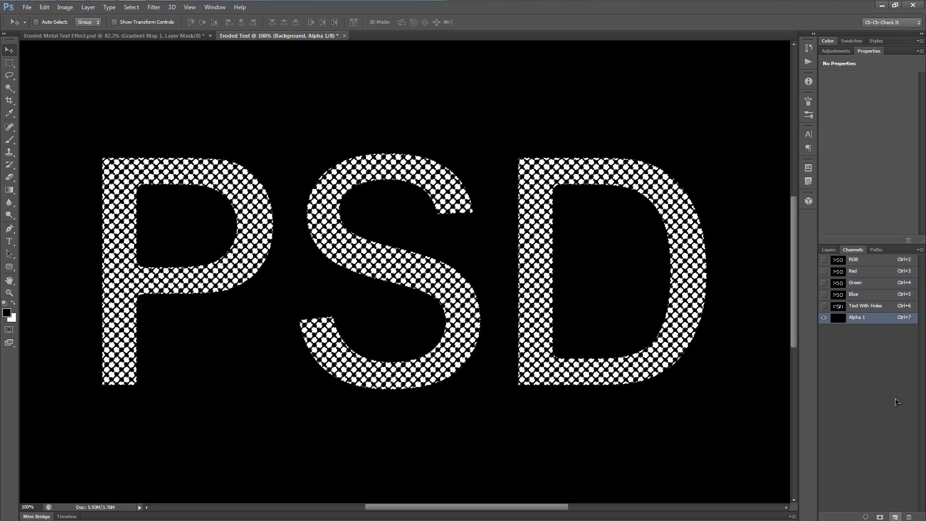
pyautogui.doubleClick(856, 317)
pyautogui.write('Holes')
pyautogui.press('Return')
pyautogui.hotkey('ctrl', 'BackSpace')
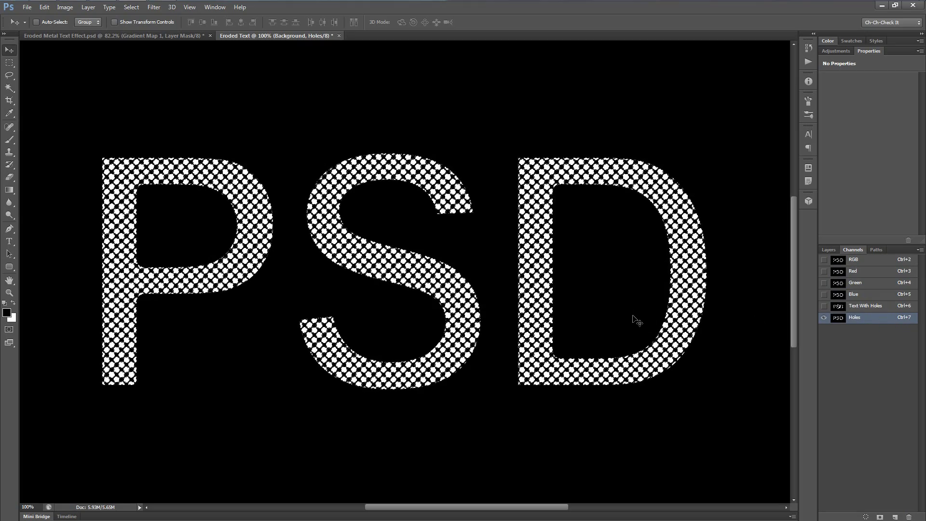
pyautogui.hotkey('ctrl', 'd')
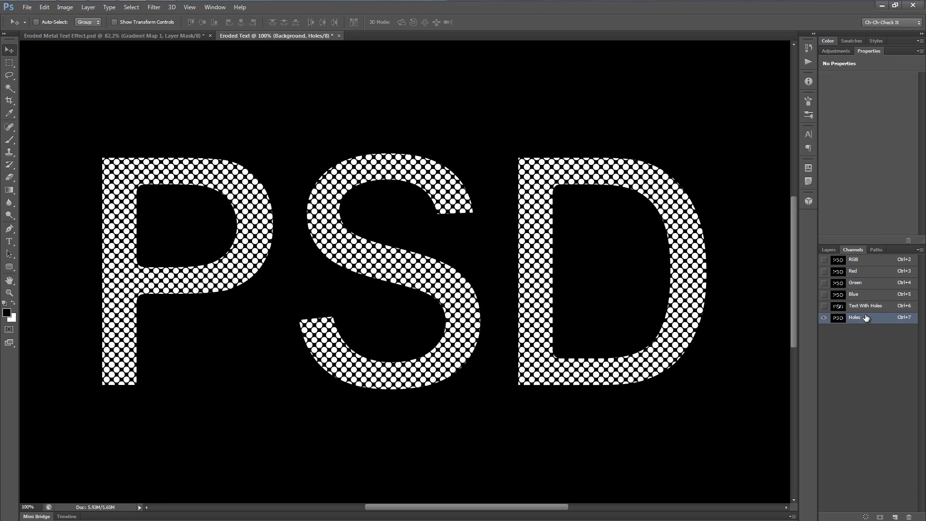
# Return to the RGB composite and set the PSD text layer's color to white (ffffff).
pyautogui.click(852, 263)
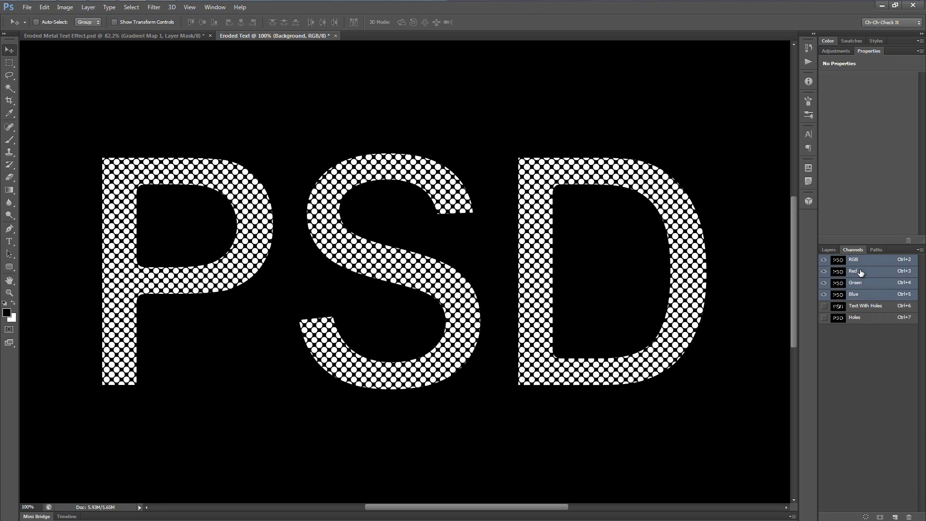
pyautogui.click(828, 250)
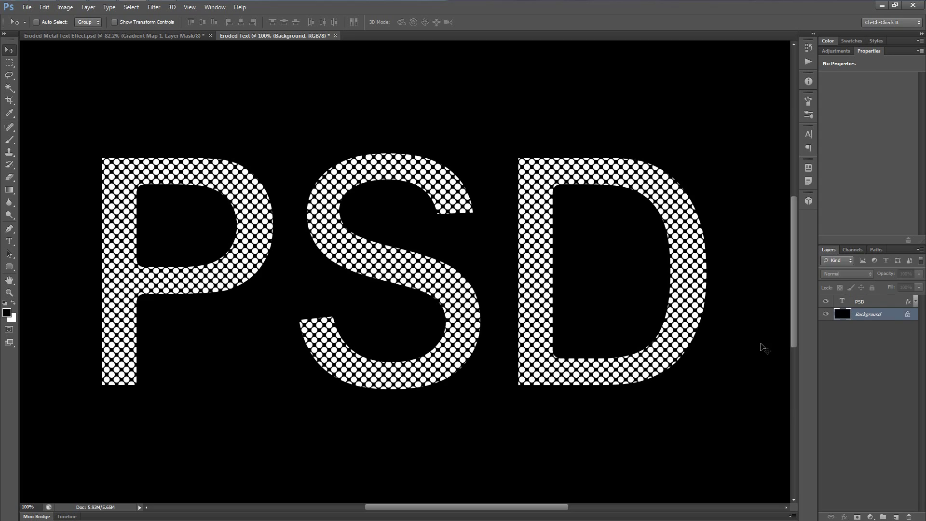
pyautogui.click(870, 302)
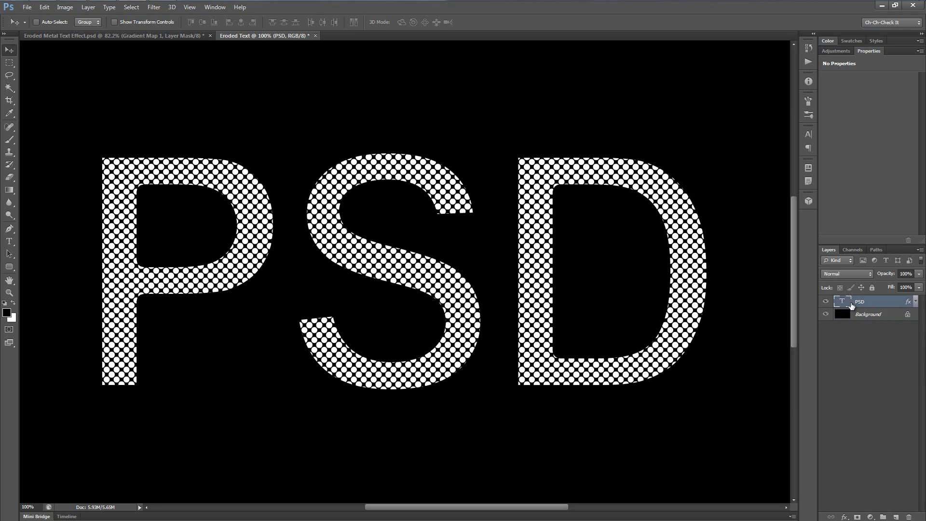
pyautogui.press('t')
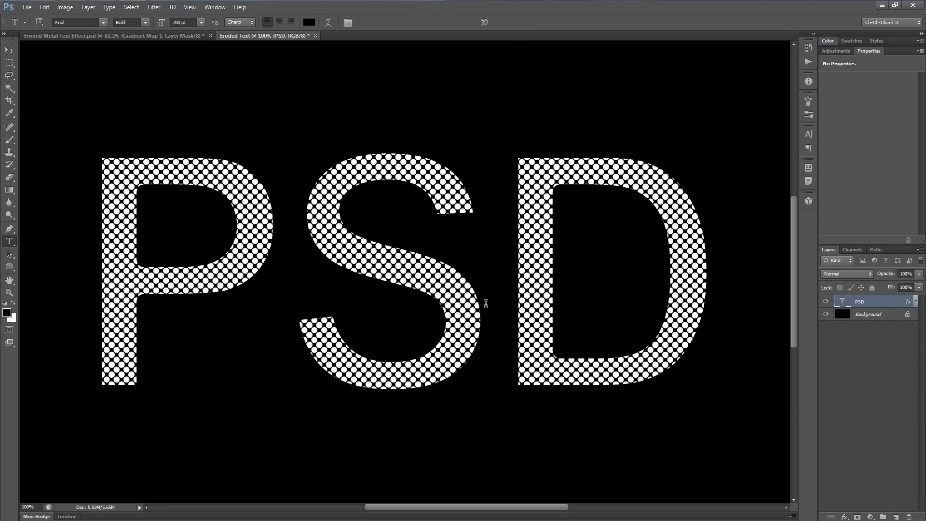
pyautogui.click(309, 23)
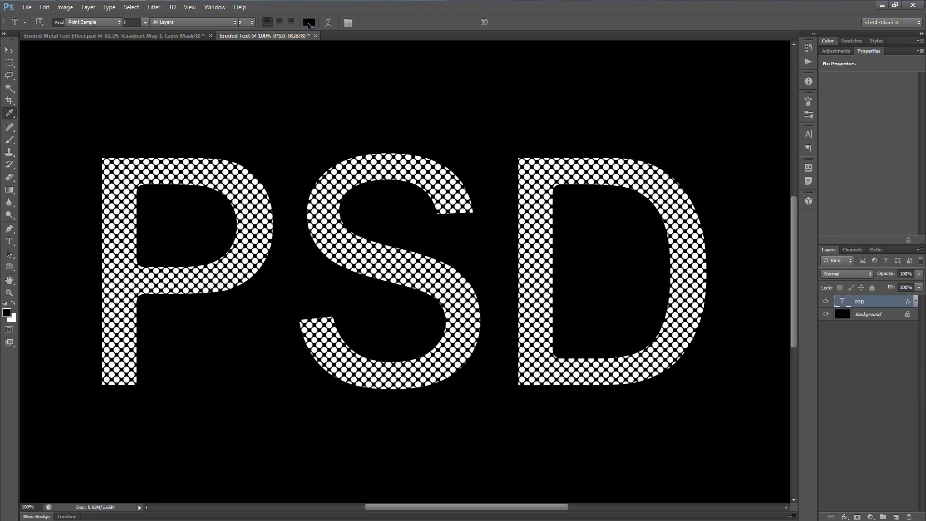
pyautogui.moveTo(403, 172); pyautogui.dragTo(292, 107)
pyautogui.click(574, 131)
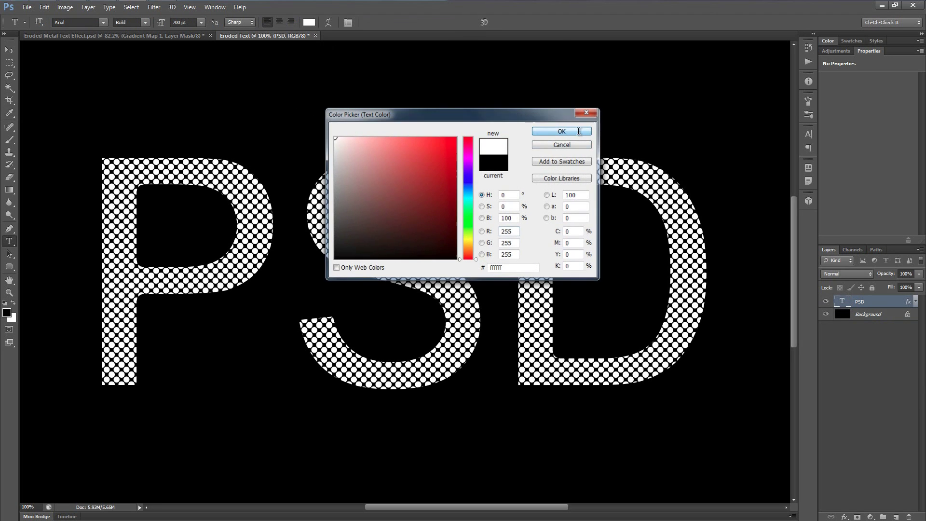
# Delete the Pattern Overlay effect from the PSD text layer, keeping its Stroke.
pyautogui.click(915, 302)
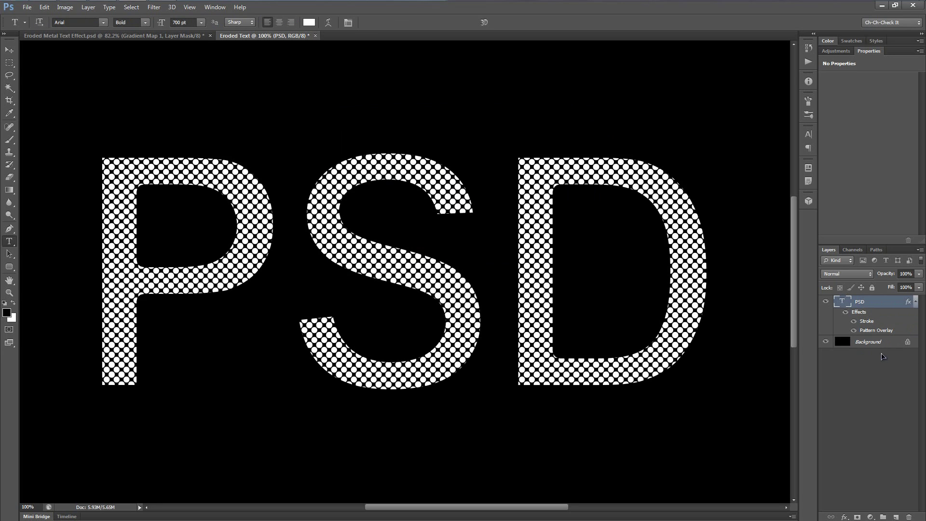
pyautogui.moveTo(879, 333); pyautogui.dragTo(909, 516)
pyautogui.click(915, 304)
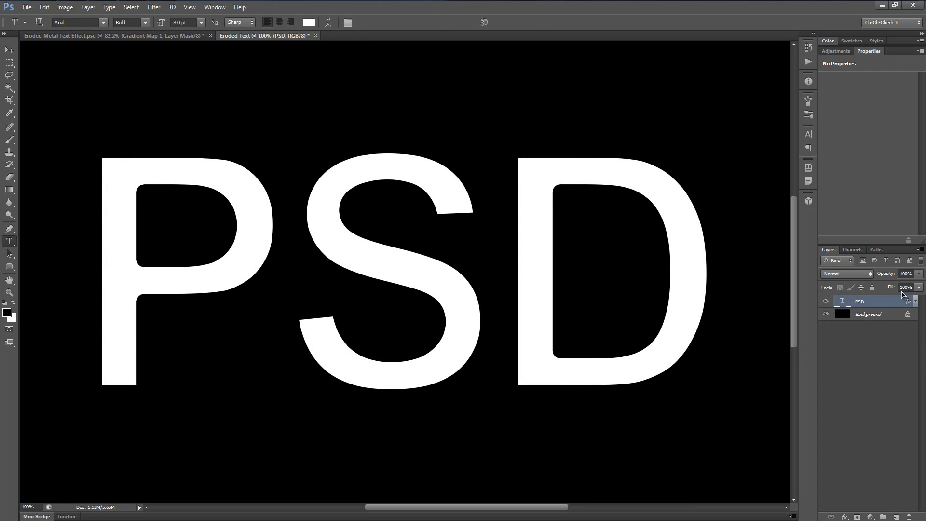
# Compare the PSD text with and without its Stroke effect, leaving the Stroke enabled.
pyautogui.click(915, 302)
pyautogui.click(854, 321)
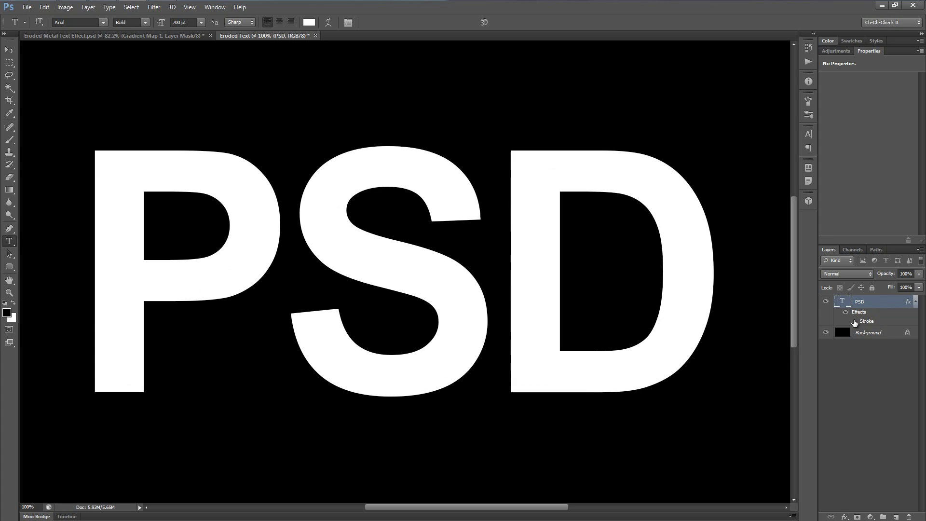
pyautogui.click(855, 322)
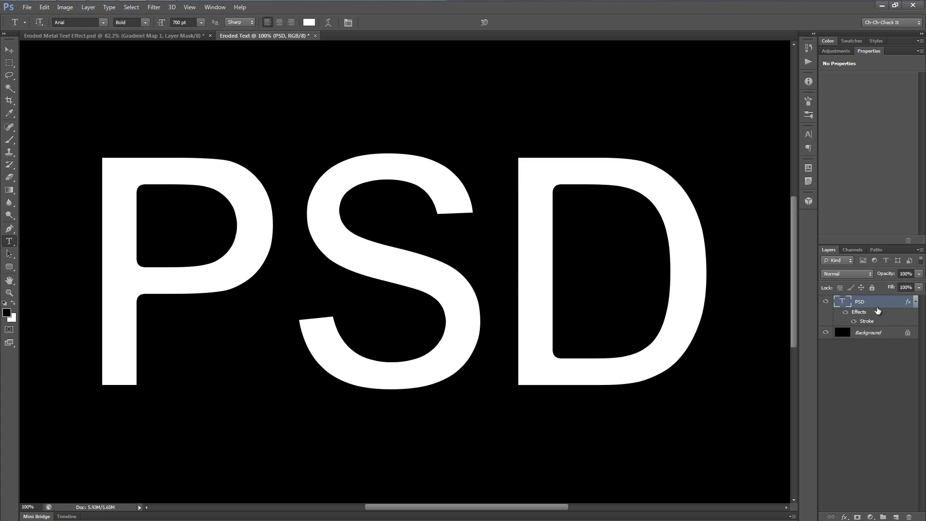
# Load the RGB composite as a selection, fill it with white in a new channel named Slim Text, and deselect.
pyautogui.click(853, 250)
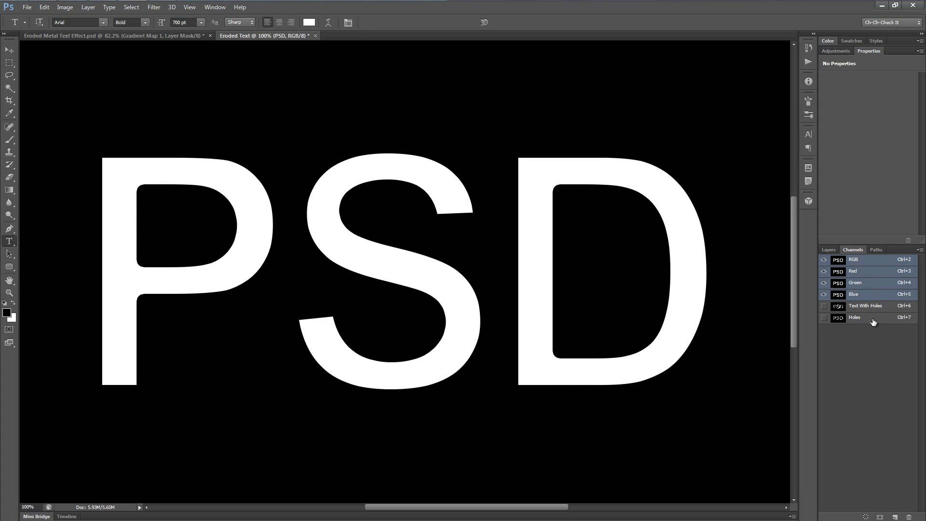
pyautogui.keyDown('ctrl'); pyautogui.click(838, 264); pyautogui.keyUp('ctrl')
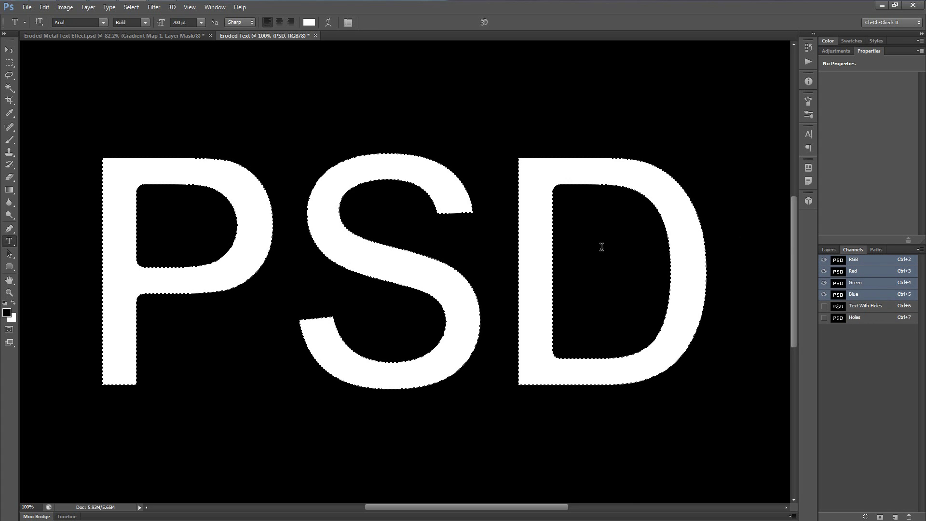
pyautogui.click(894, 516)
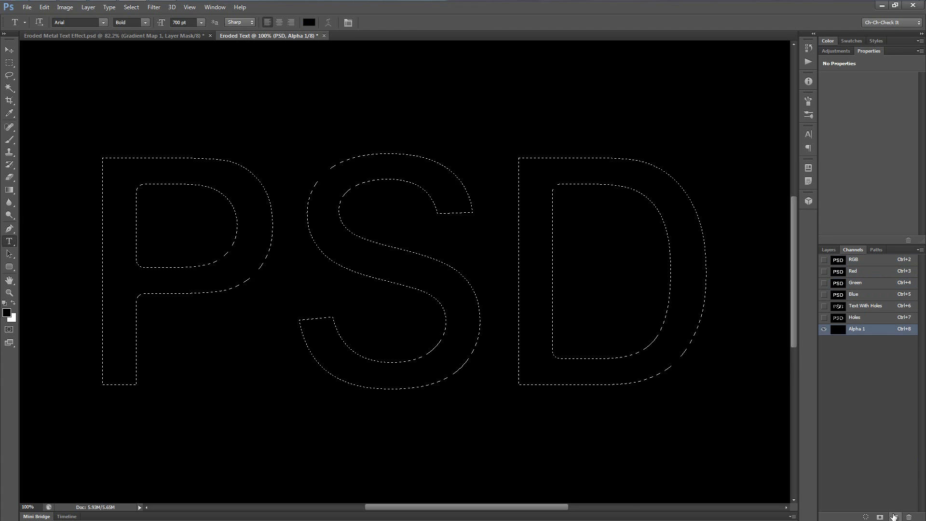
pyautogui.doubleClick(854, 329)
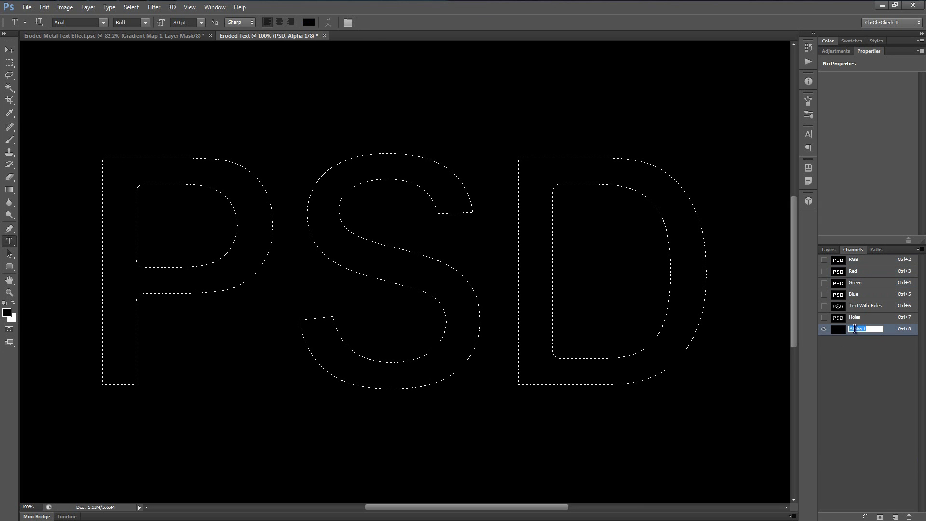
pyautogui.write('Slim Text')
pyautogui.press('Return')
pyautogui.hotkey('ctrl', 'BackSpace')
pyautogui.hotkey('ctrl', 'd')
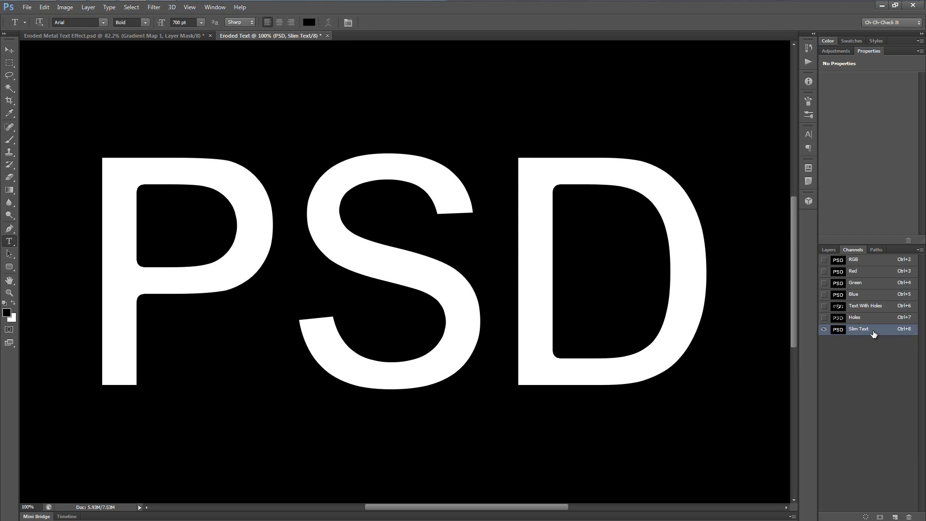
# Return to the RGB composite and remove the layer effects from the PSD text layer.
pyautogui.click(866, 309)
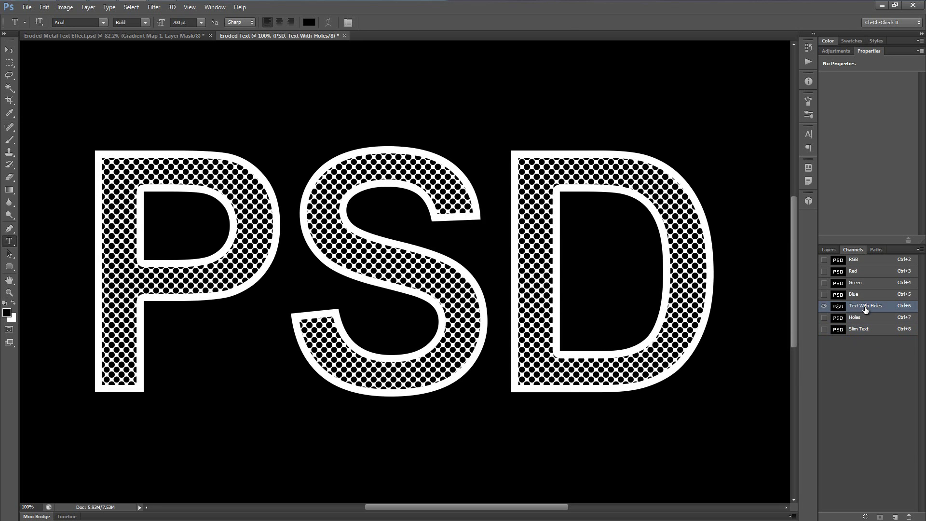
pyautogui.click(861, 263)
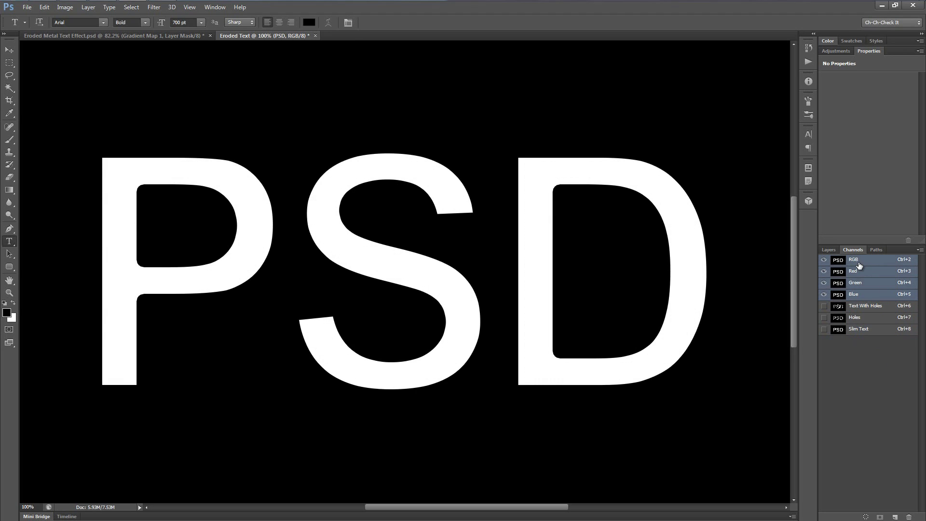
pyautogui.click(834, 253)
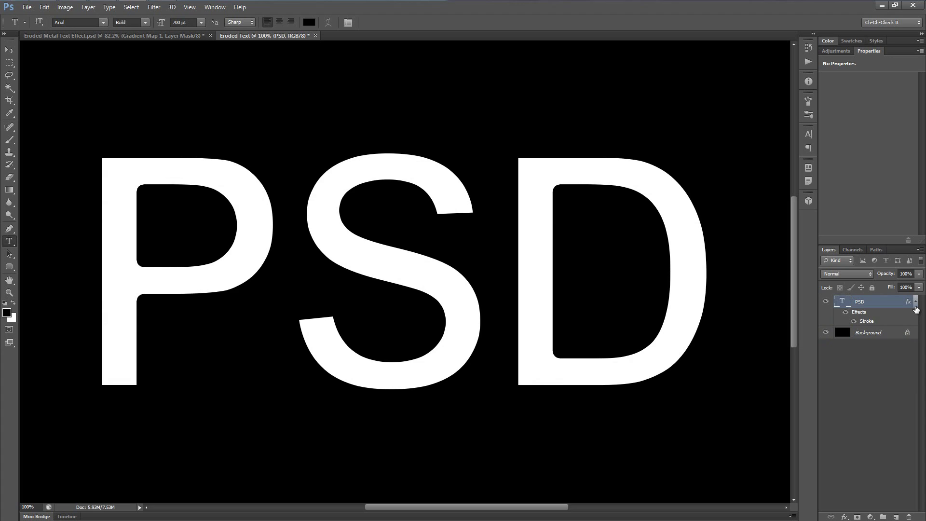
pyautogui.click(916, 301)
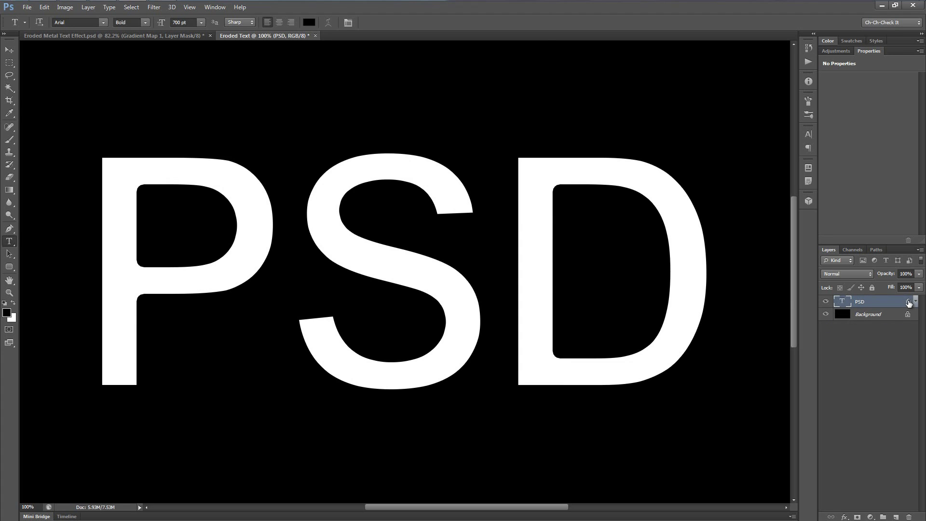
pyautogui.moveTo(907, 303); pyautogui.dragTo(908, 516)
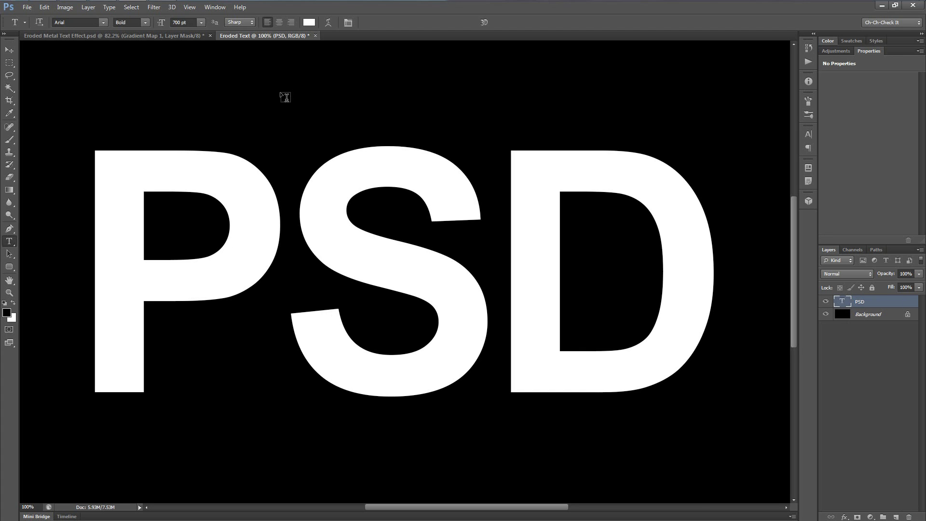
# Set the PSD text color to black (000000).
pyautogui.click(309, 22)
pyautogui.click(252, 349)
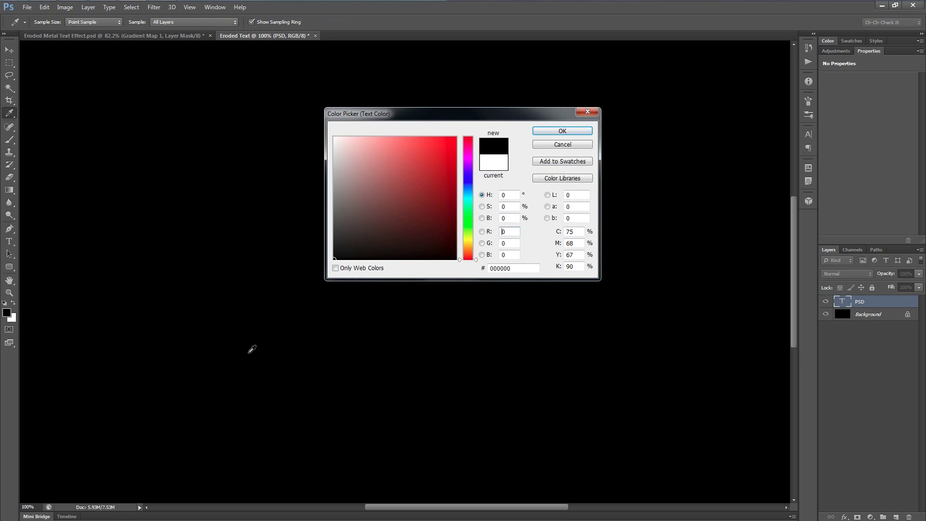
pyautogui.click(577, 132)
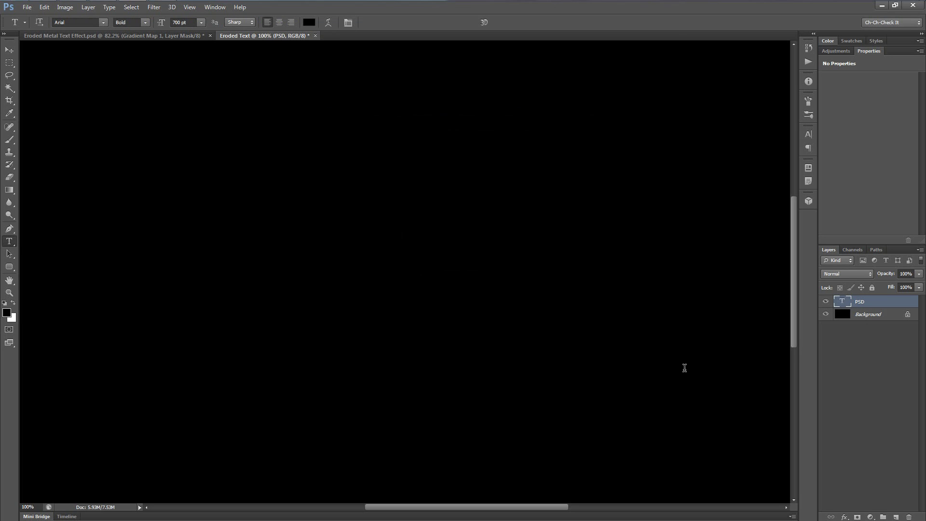
# Convert the locked Background into a regular layer named BG.
pyautogui.hotkey('ctrl', '0')
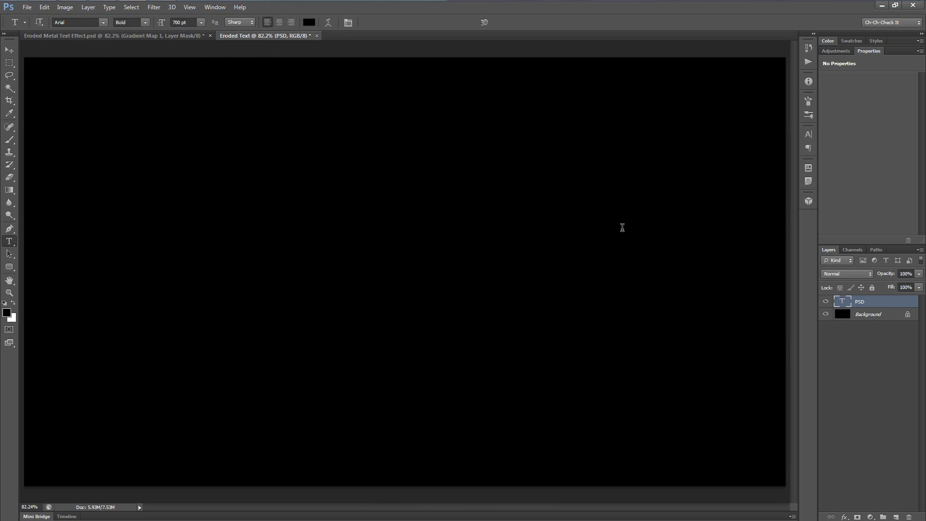
pyautogui.doubleClick(872, 319)
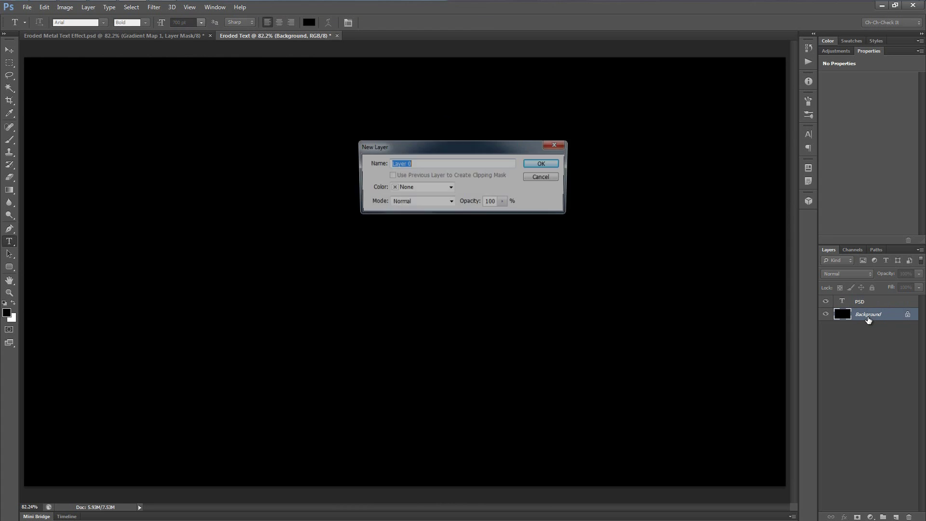
pyautogui.write('BG')
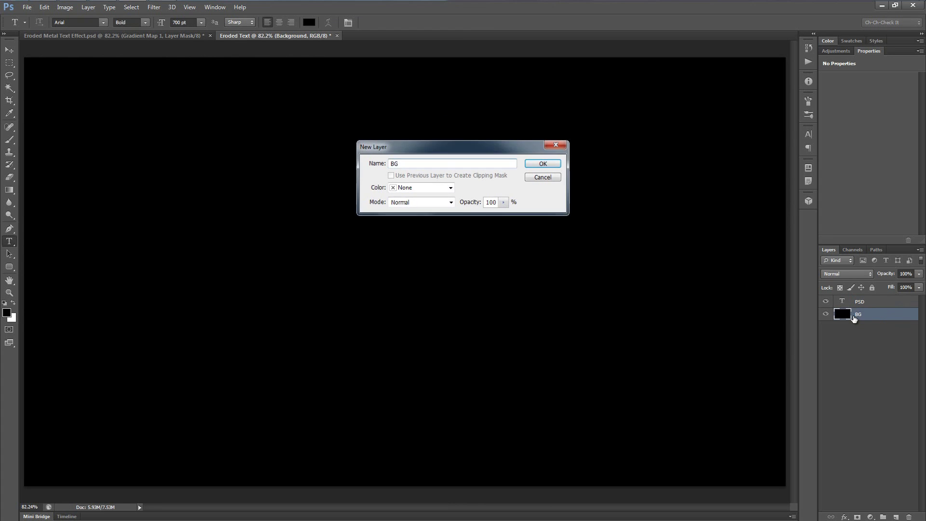
pyautogui.press('Return')
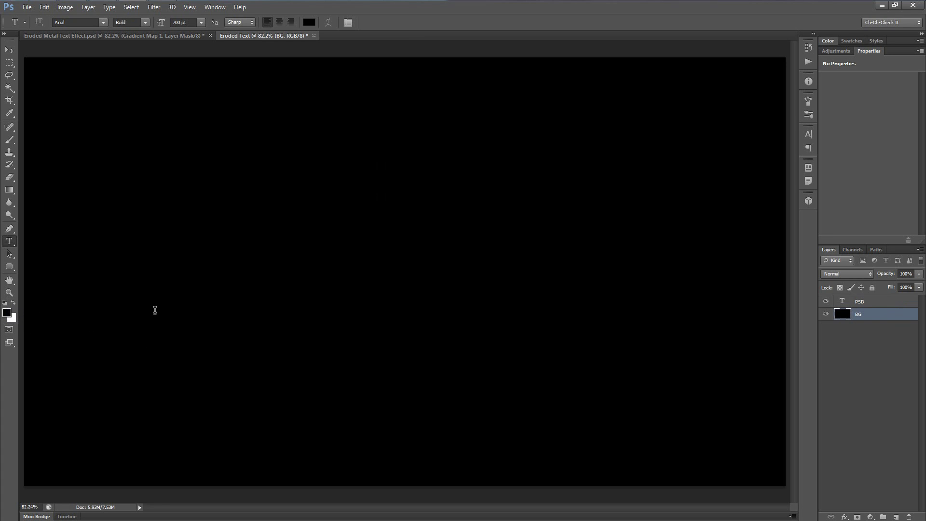
# Render a centered Lens Flare on the BG layer with the 50-300mm Zoom lens type.
pyautogui.click(154, 7)
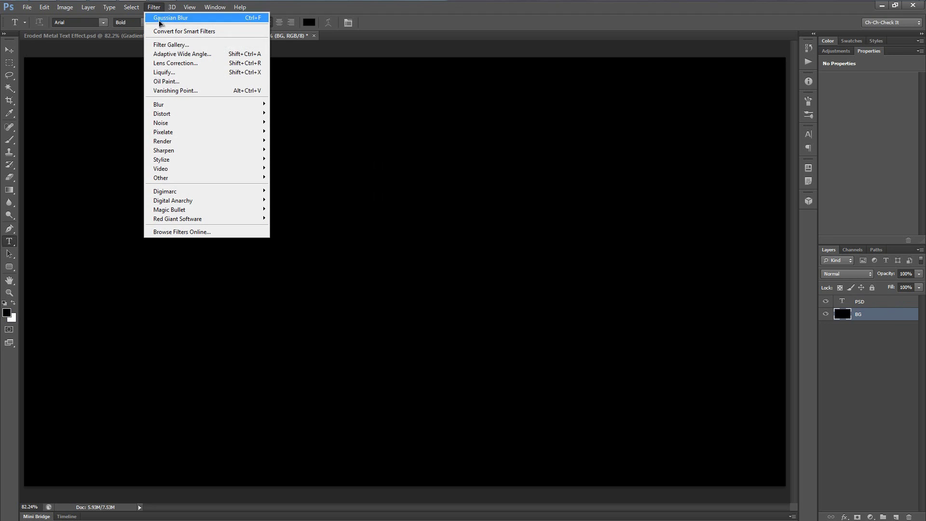
pyautogui.moveTo(177, 147)
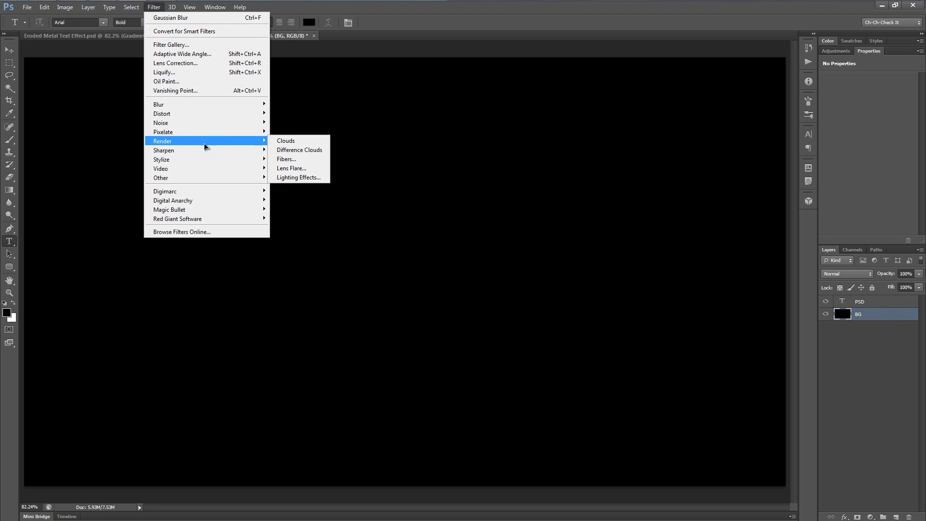
pyautogui.click(305, 171)
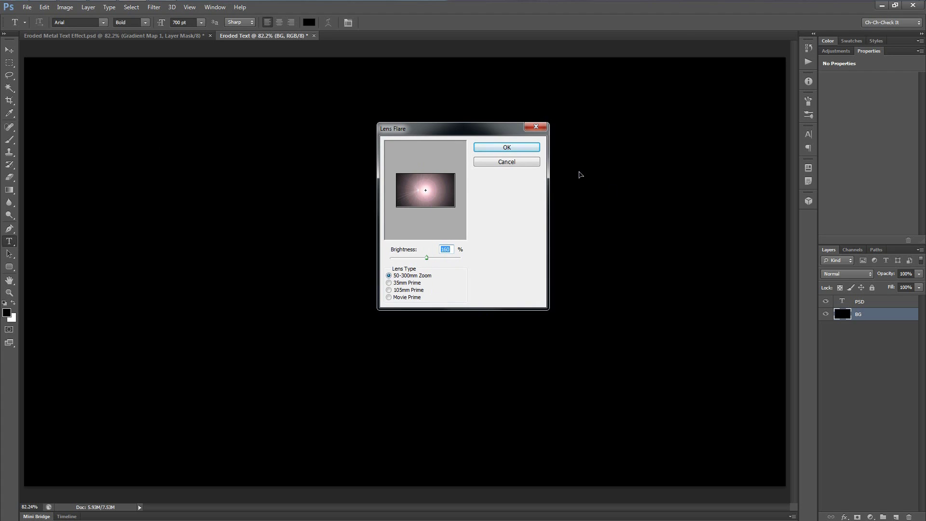
pyautogui.click(528, 149)
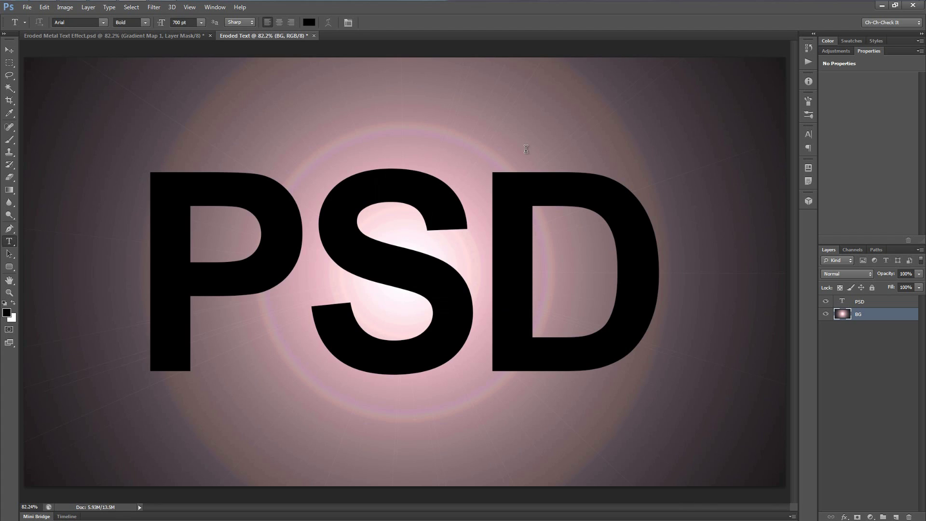
# Render Difference Clouds on the BG layer and desaturate the result.
pyautogui.click(190, 7)
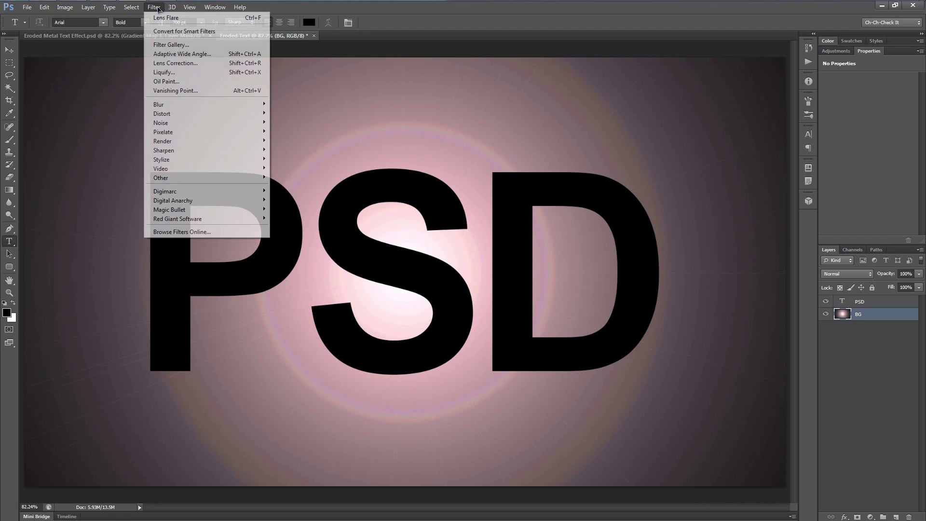
pyautogui.moveTo(175, 141)
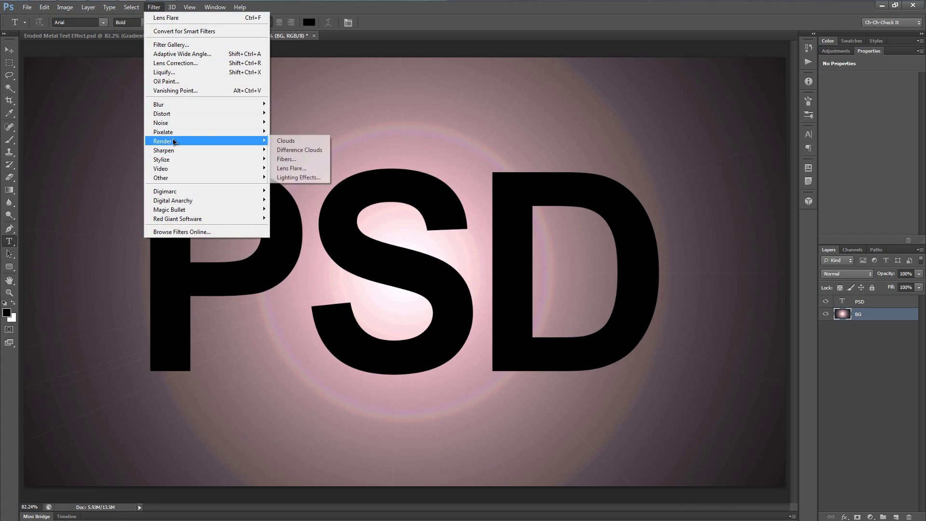
pyautogui.click(302, 150)
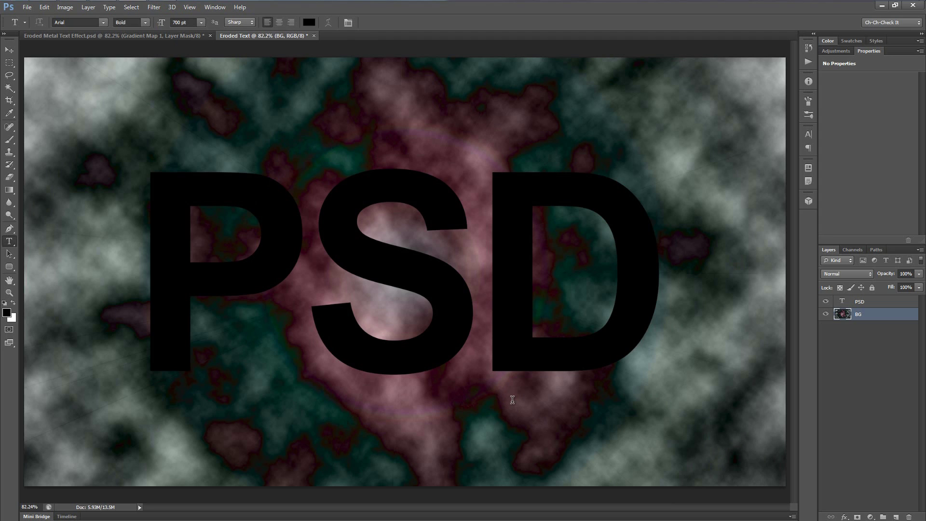
pyautogui.hotkey('ctrl', 'shift', 'u')
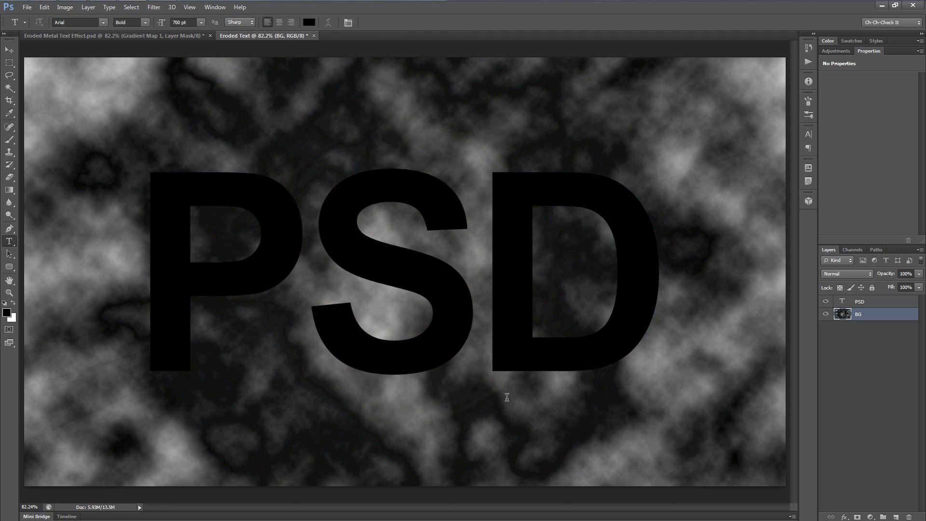
# Apply the Glass filter to the BG layer with Distortion 20, Smoothness 2, Frosted texture and 100% Scaling.
pyautogui.click(154, 6)
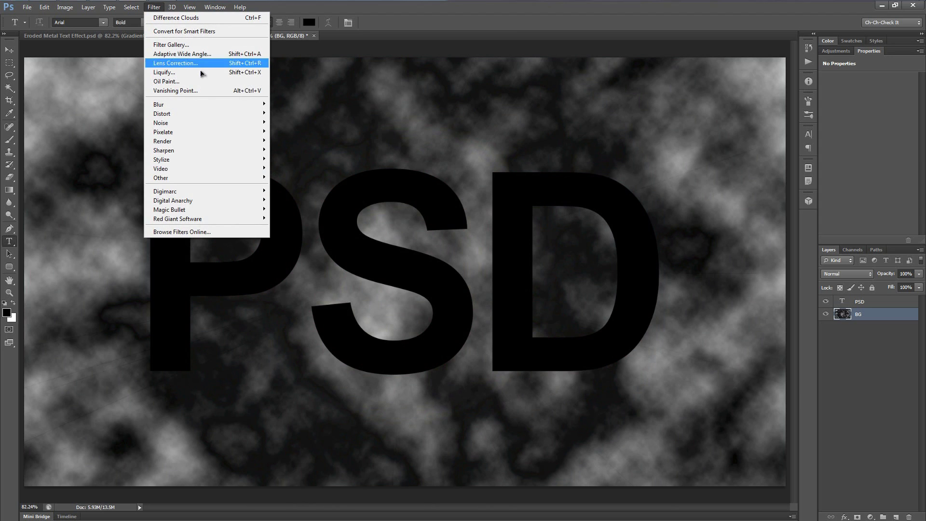
pyautogui.moveTo(185, 117)
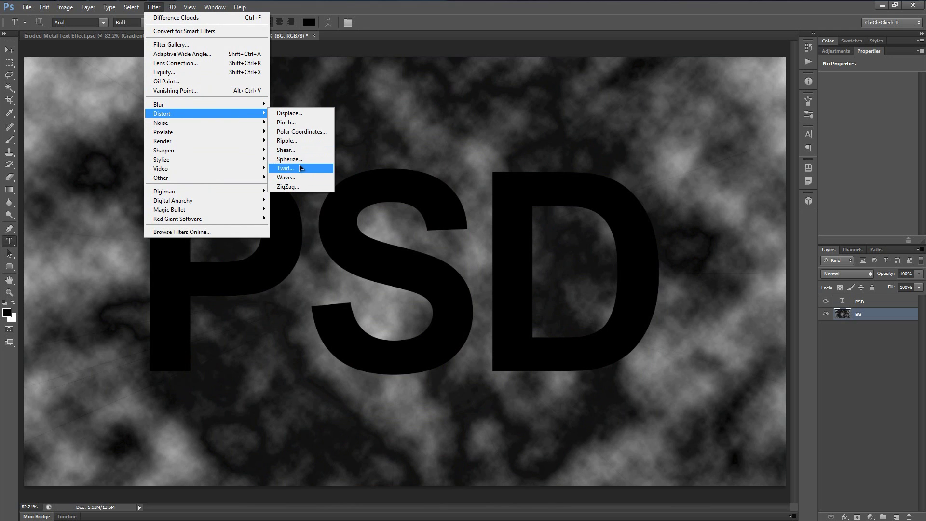
pyautogui.click(174, 45)
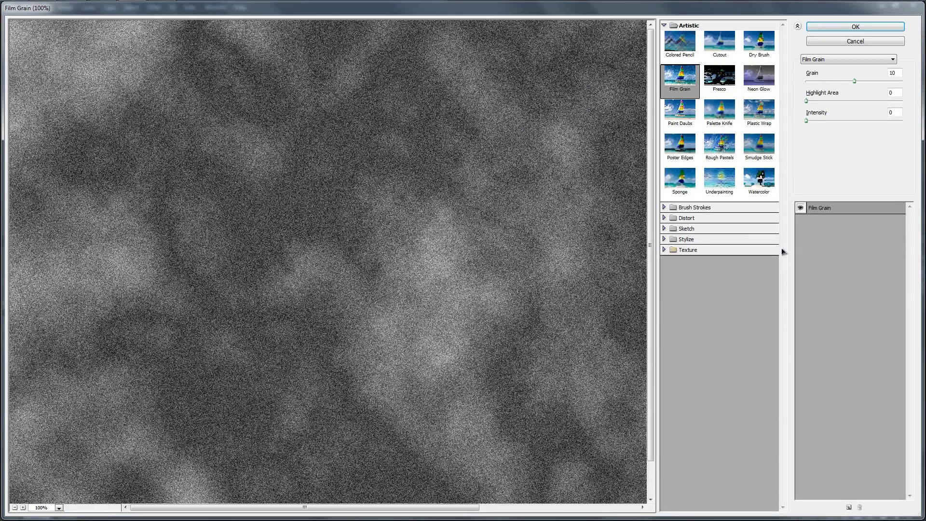
pyautogui.click(692, 220)
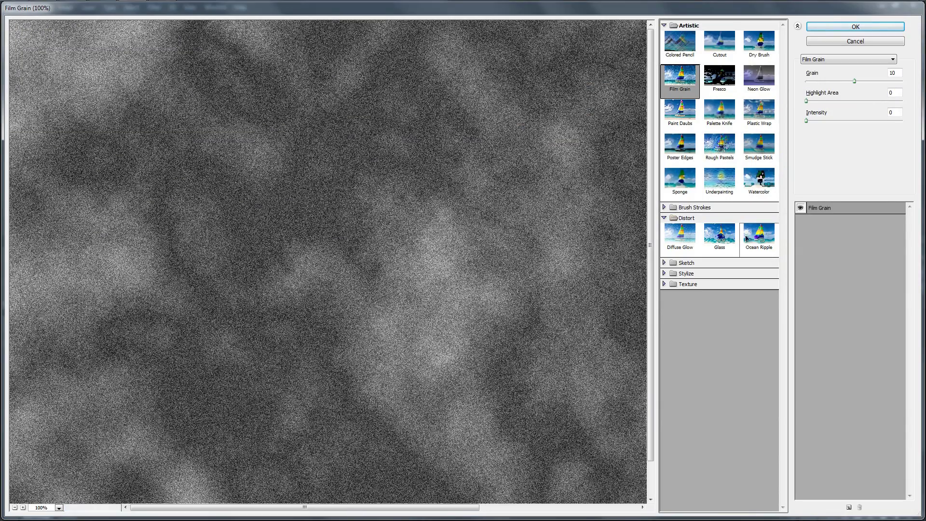
pyautogui.click(729, 241)
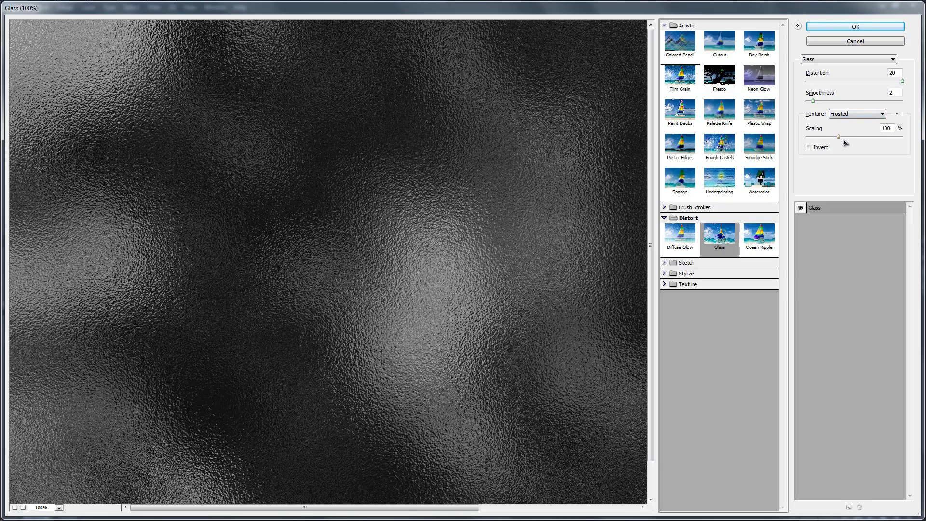
pyautogui.click(855, 27)
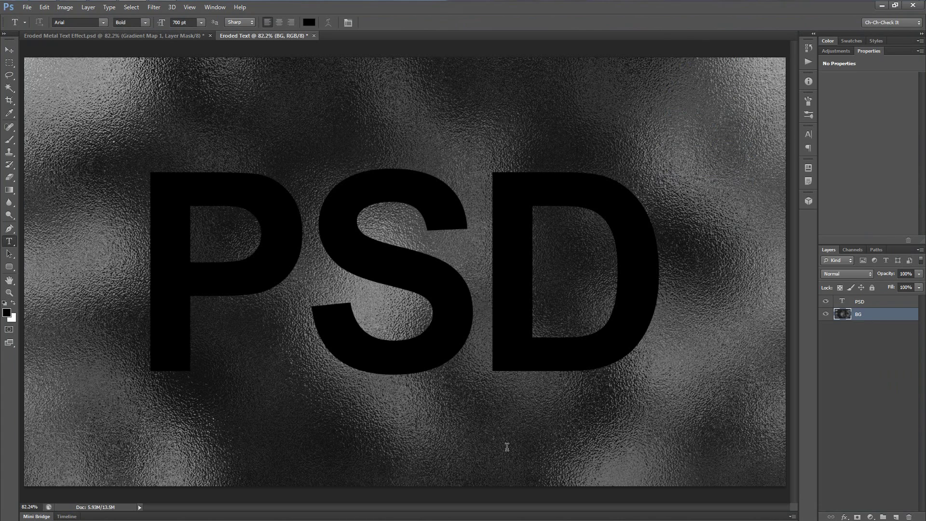
# Add a black-to-white linear Gradient Overlay to the BG layer, using Multiply blending at 70% opacity.
pyautogui.click(844, 516)
pyautogui.click(867, 490)
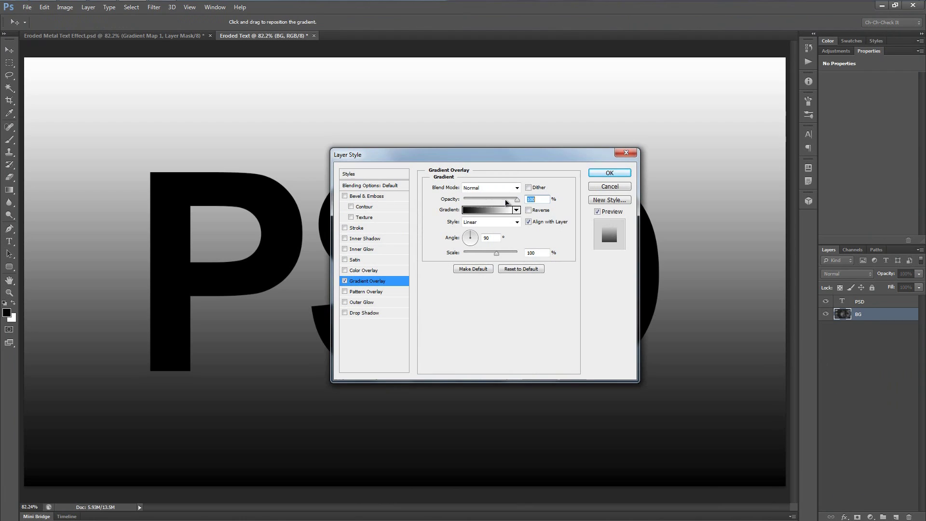
pyautogui.click(489, 187)
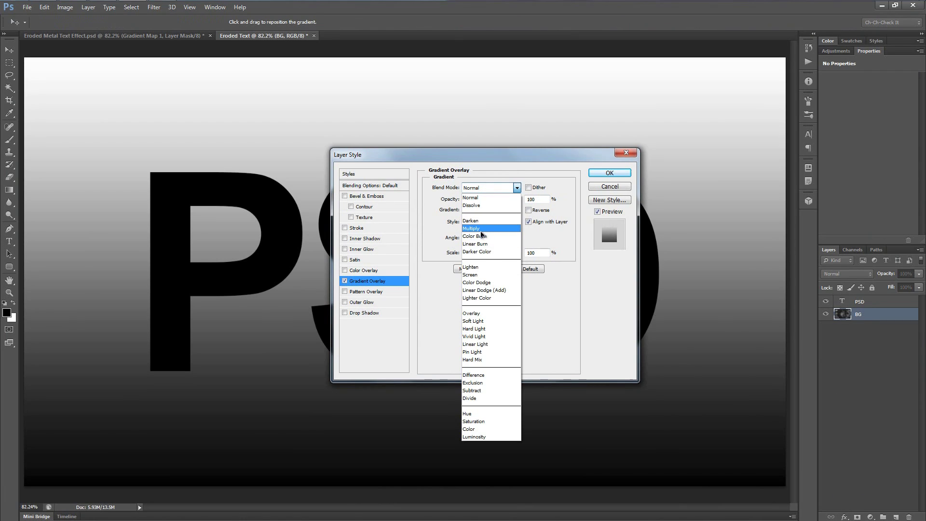
pyautogui.click(505, 229)
pyautogui.click(546, 197)
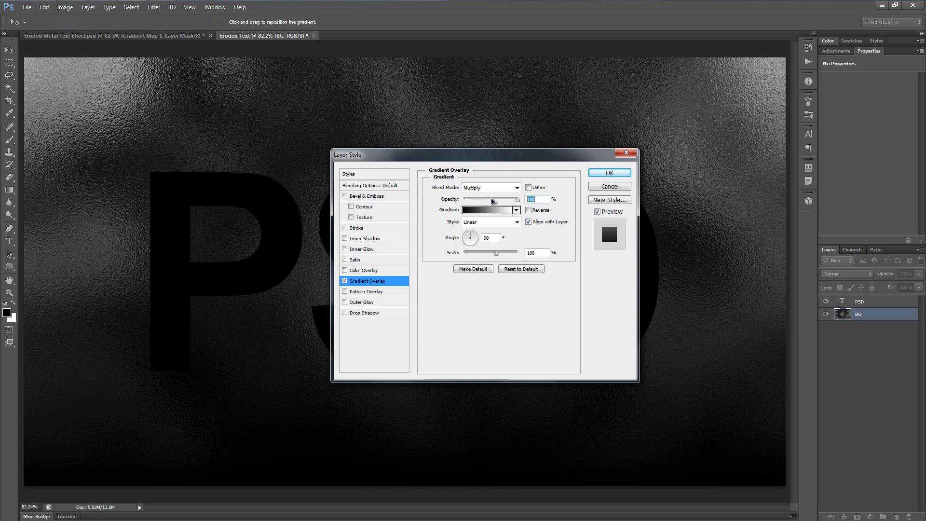
pyautogui.write('70')
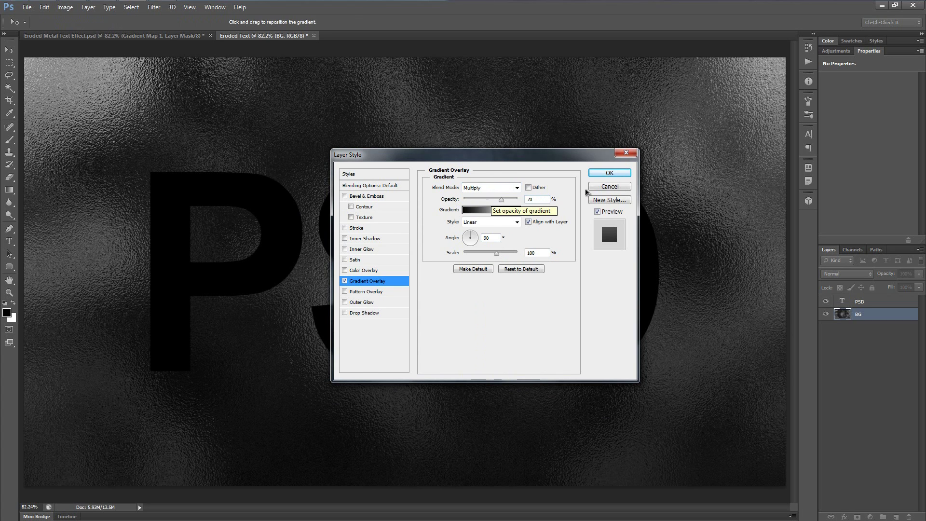
pyautogui.click(607, 174)
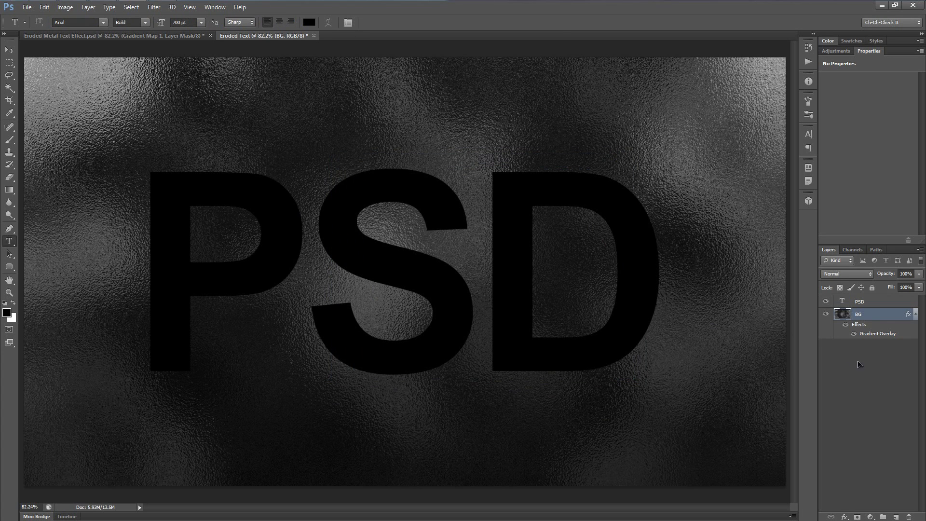
# Add a Drop Shadow to the PSD text layer with 100% opacity, 15 px distance, 10% spread and 25 px size.
pyautogui.click(866, 303)
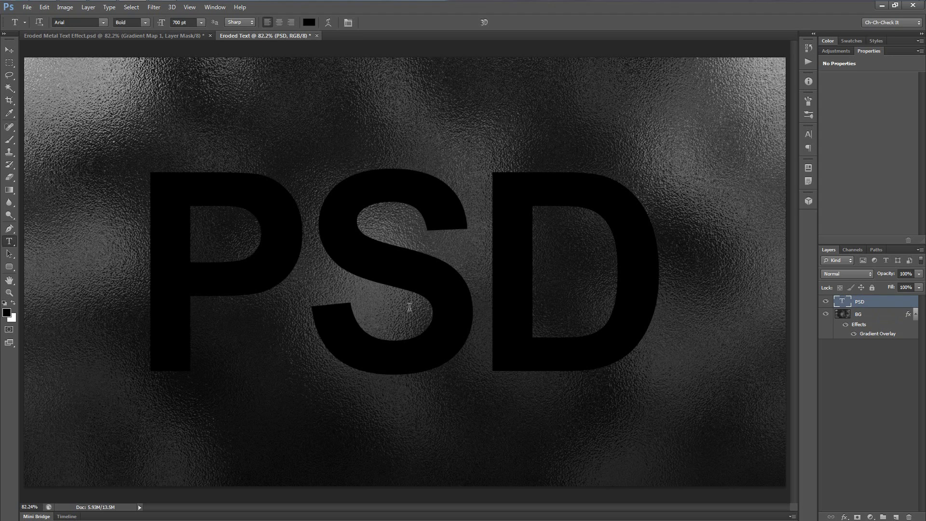
pyautogui.click(845, 517)
pyautogui.click(860, 509)
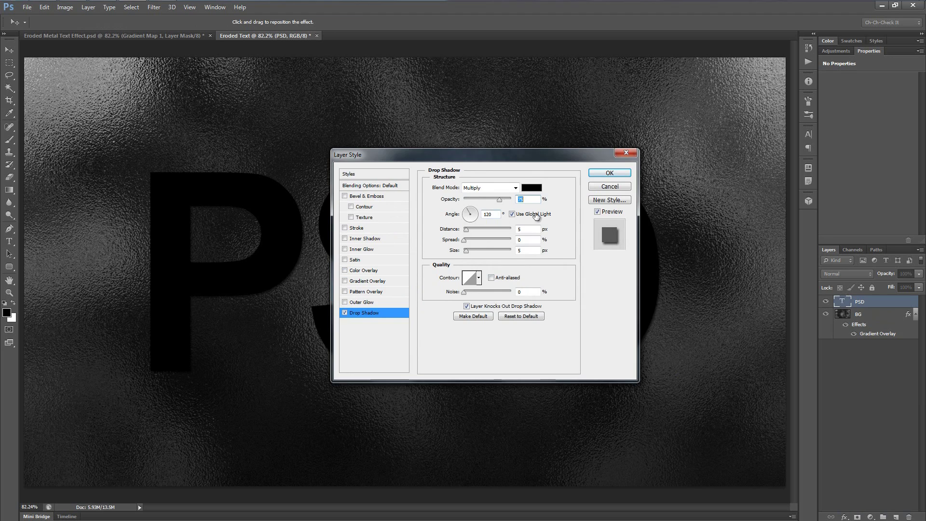
pyautogui.moveTo(532, 159); pyautogui.dragTo(636, 163)
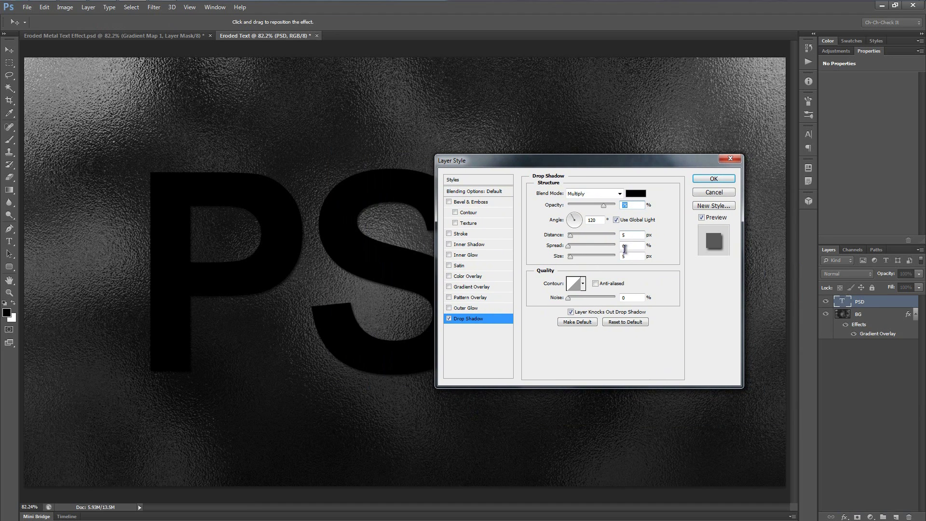
pyautogui.moveTo(604, 208); pyautogui.dragTo(616, 207)
pyautogui.doubleClick(627, 235)
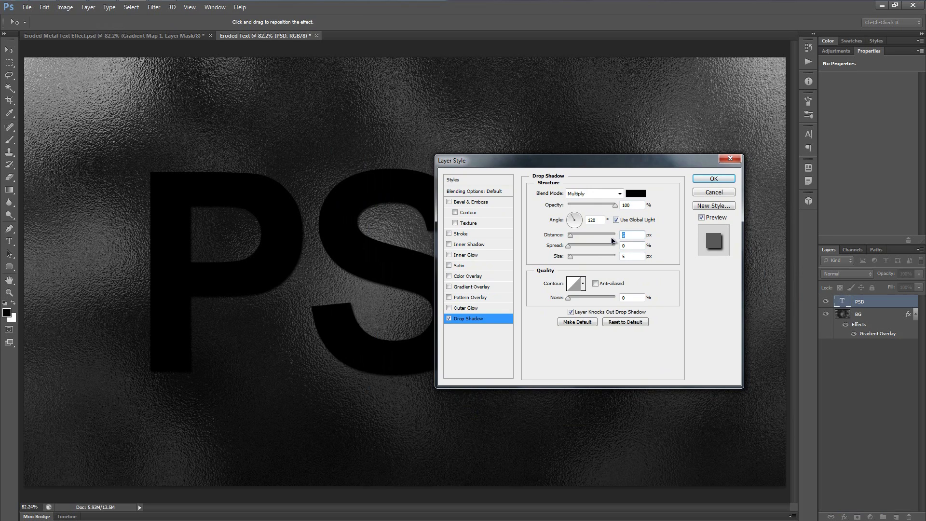
pyautogui.write('15')
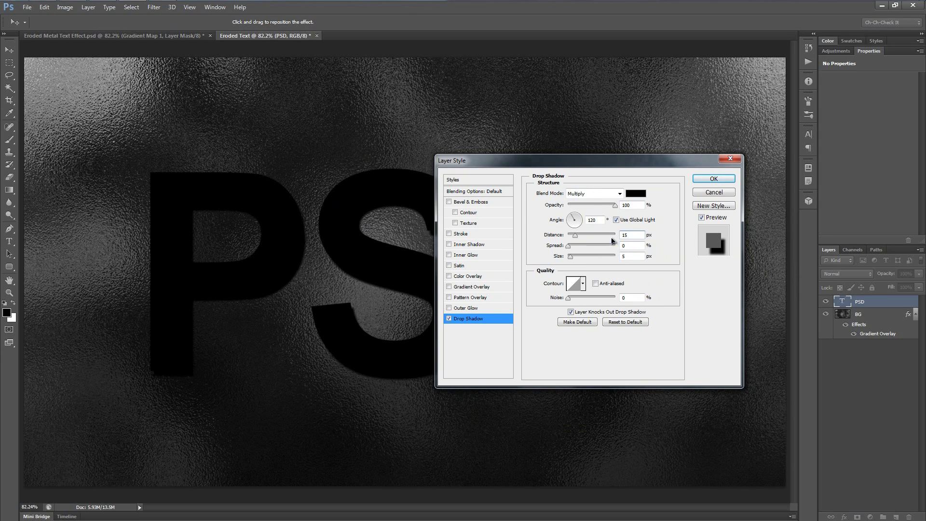
pyautogui.write('10')
pyautogui.write('25')
pyautogui.click(714, 179)
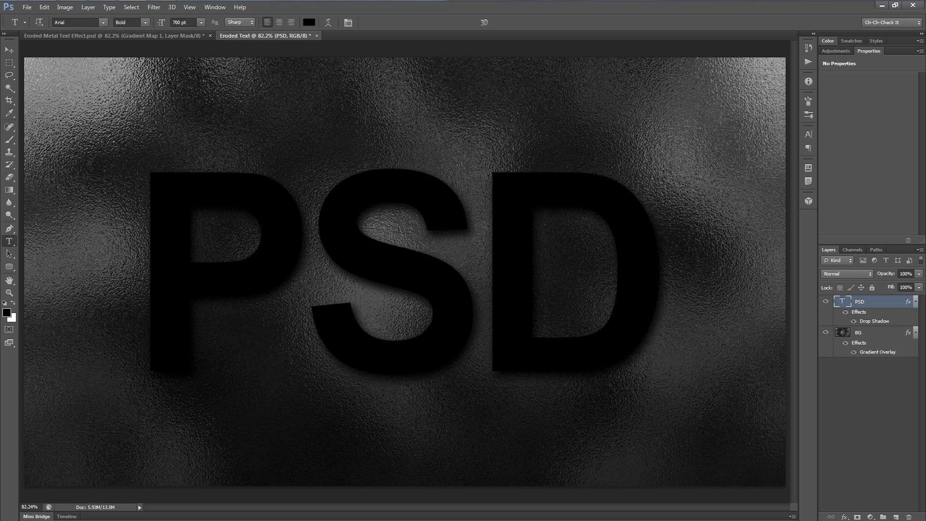
# Collapse the effects lists of both layers and add a new layer named Metal above the PSD text.
pyautogui.click(916, 333)
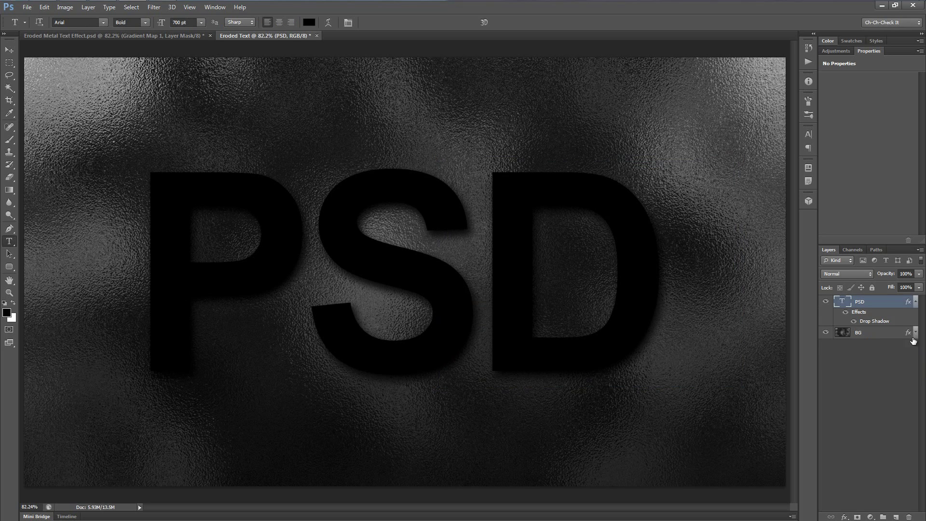
pyautogui.click(915, 302)
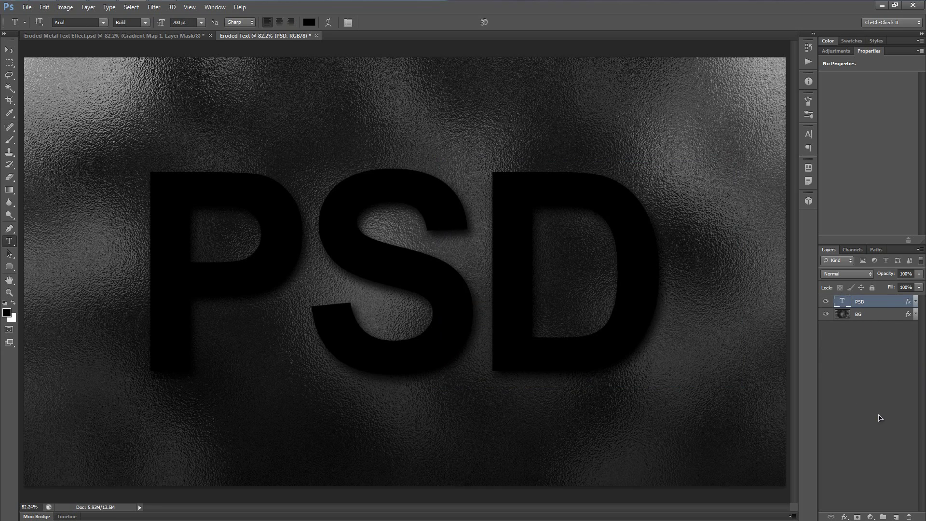
pyautogui.click(896, 516)
pyautogui.doubleClick(863, 301)
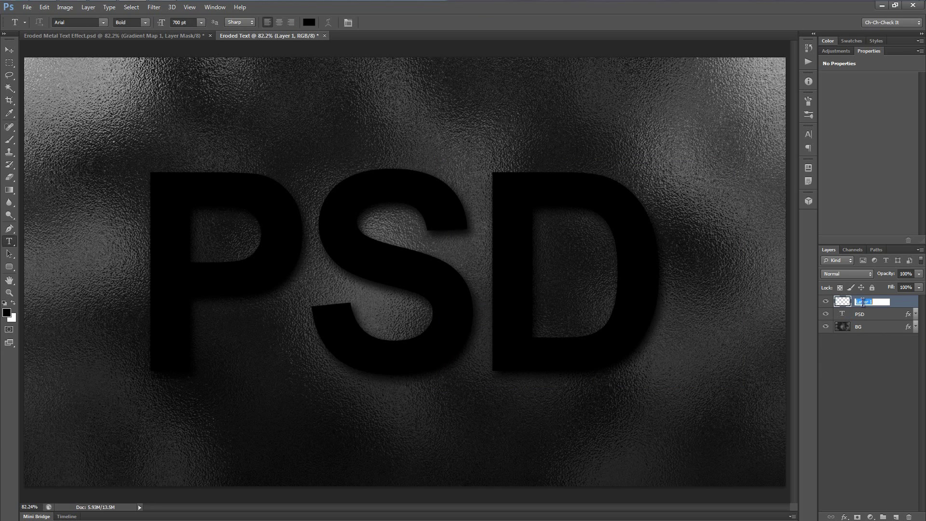
pyautogui.write('Metal')
pyautogui.press('Return')
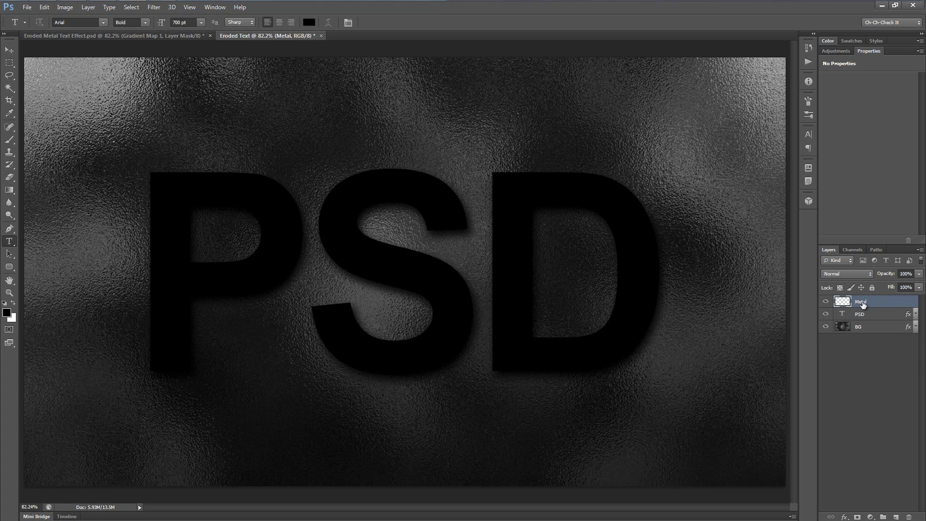
# Load the Text With Holes alpha channel as a selection and return to the layer list with Metal active.
pyautogui.click(853, 251)
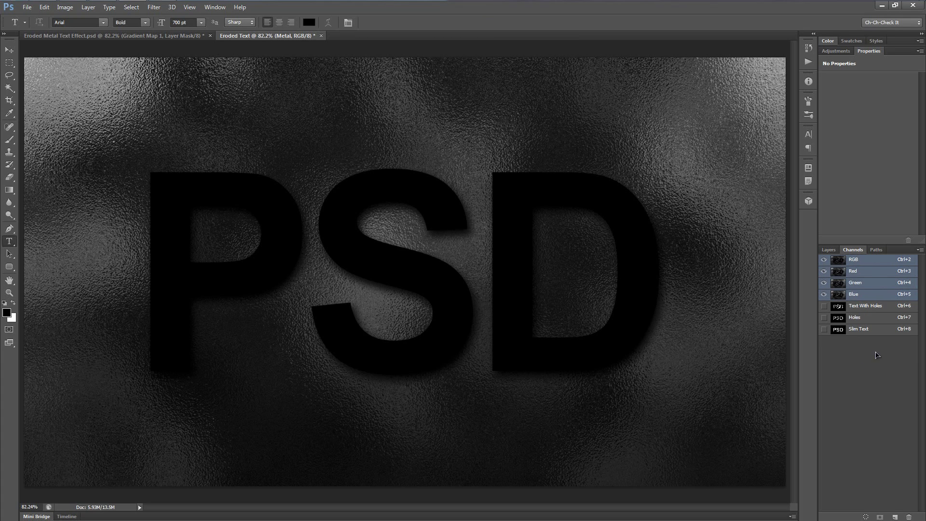
pyautogui.keyDown('ctrl'); pyautogui.click(839, 308); pyautogui.keyUp('ctrl')
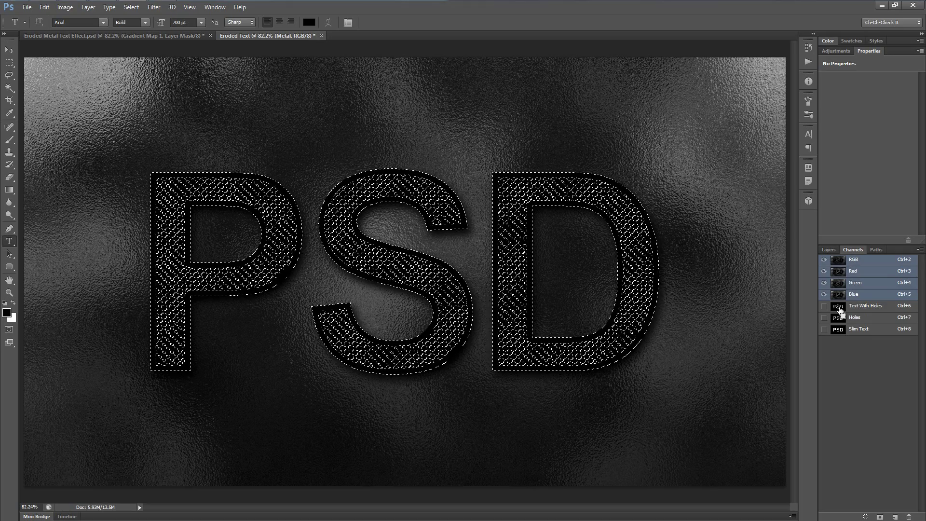
pyautogui.click(829, 250)
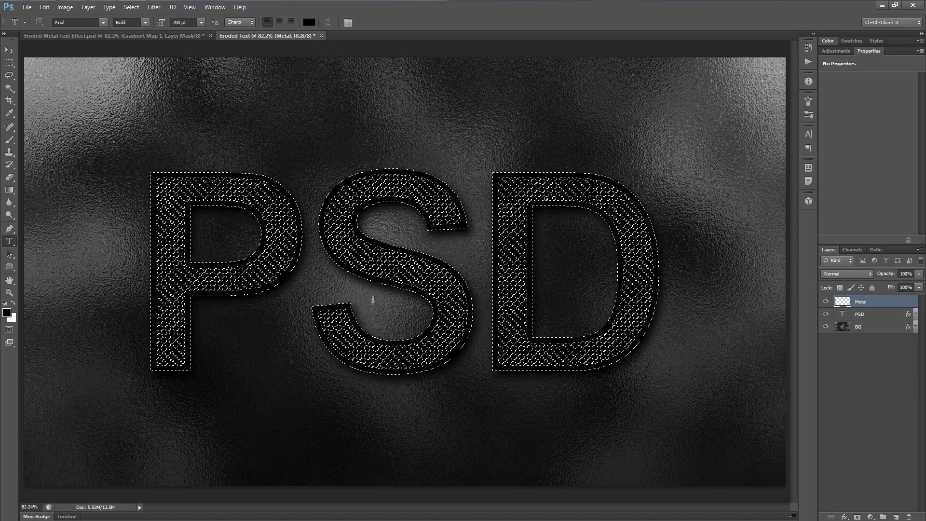
# Fill the selection on the Metal layer with dark gray RGB 50, 50, 50 (#323232), then deselect.
pyautogui.hotkey('shift', 'F5')
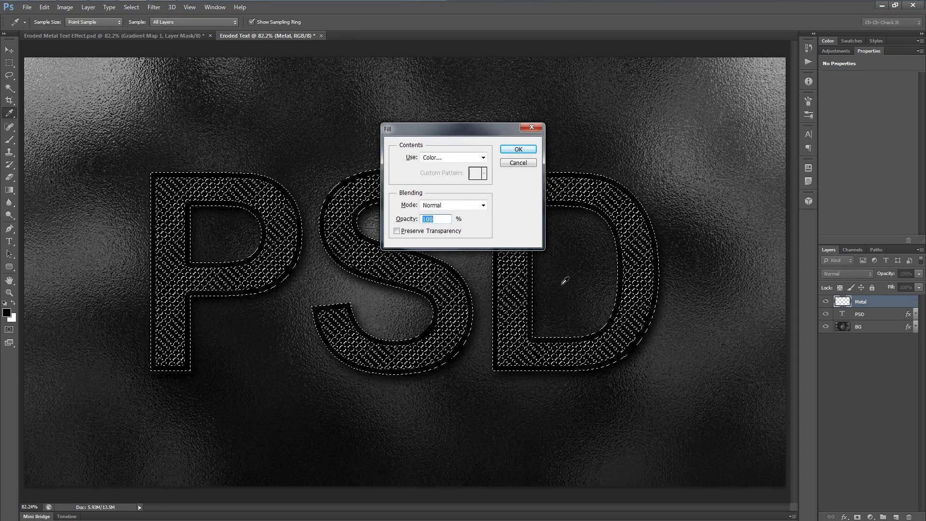
pyautogui.click(441, 157)
pyautogui.click(444, 186)
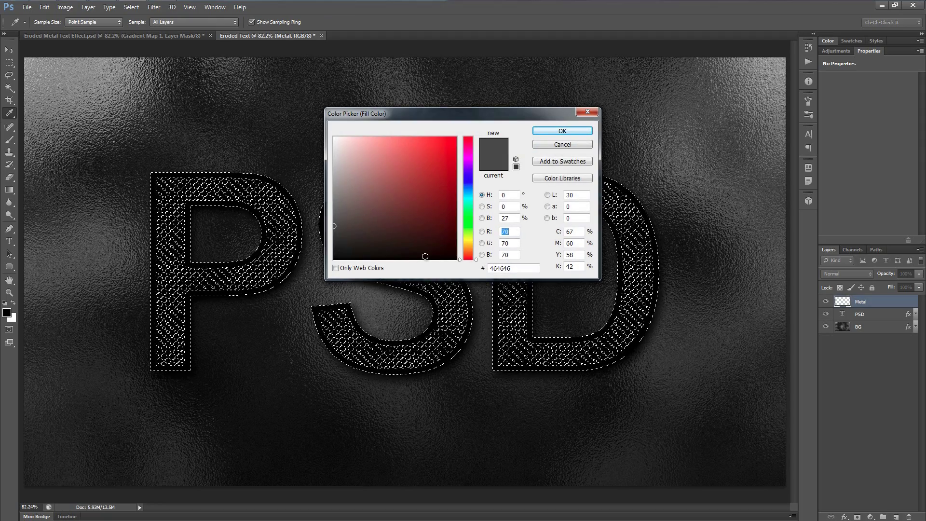
pyautogui.write('50')
pyautogui.press('Tab')
pyautogui.write('50')
pyautogui.press('Tab')
pyautogui.write('50')
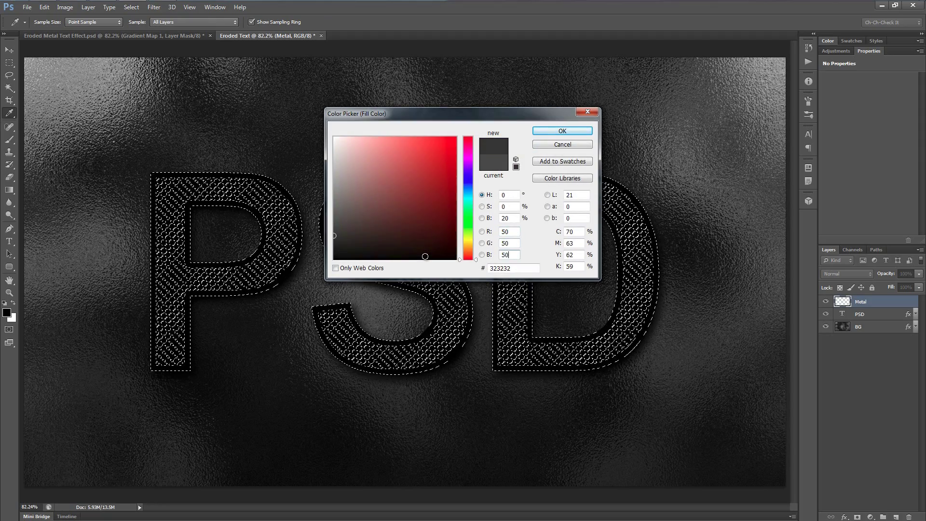
pyautogui.click(521, 268)
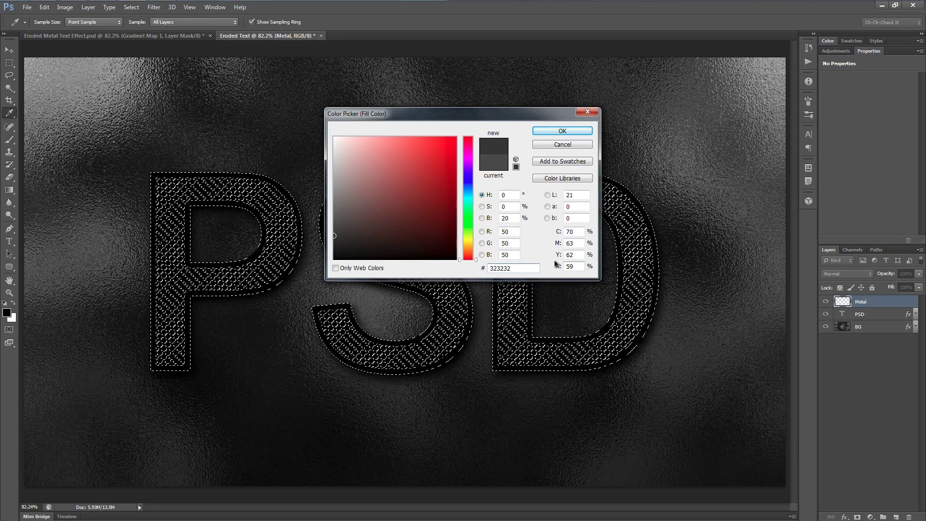
pyautogui.click(562, 129)
pyautogui.click(519, 149)
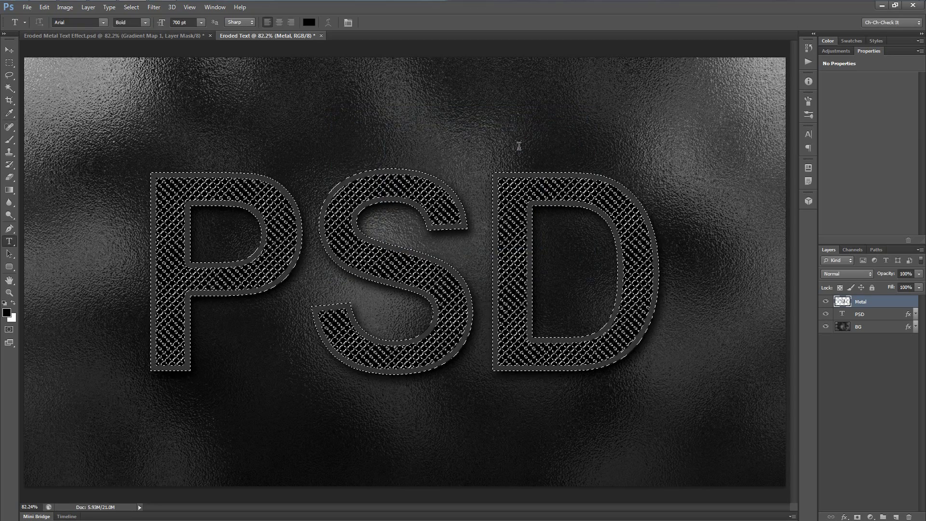
pyautogui.hotkey('ctrl', 'd')
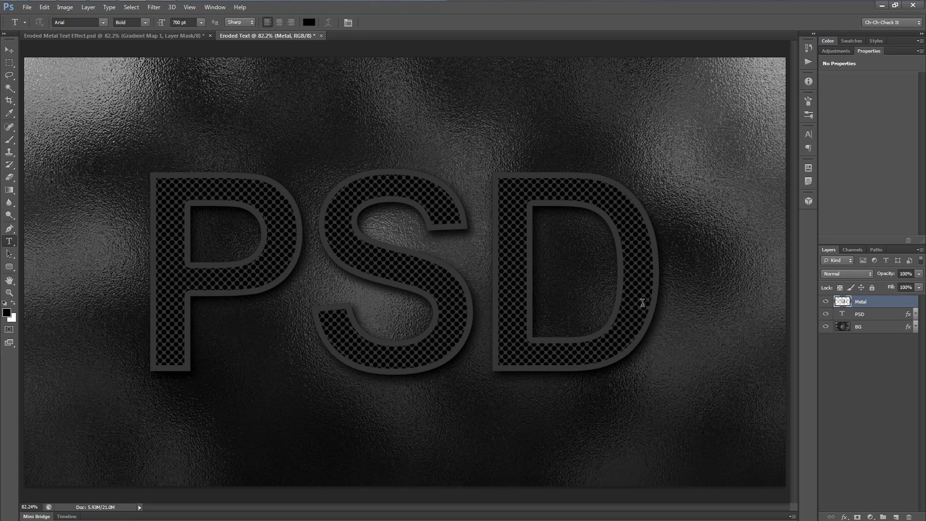
# Add a Pattern Overlay to the Metal layer and replace the pattern set with Rock Patterns without saving, keeping the first rock pattern.
pyautogui.click(845, 515)
pyautogui.click(873, 490)
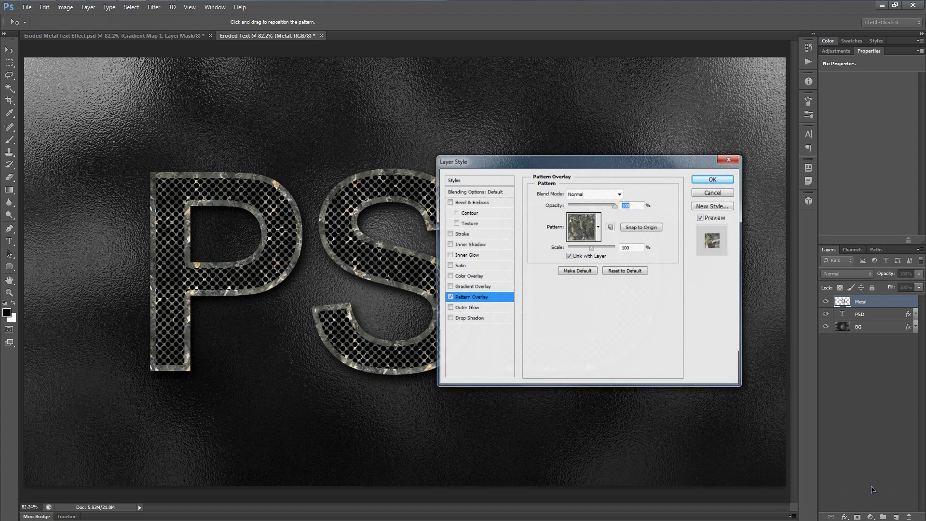
pyautogui.click(598, 227)
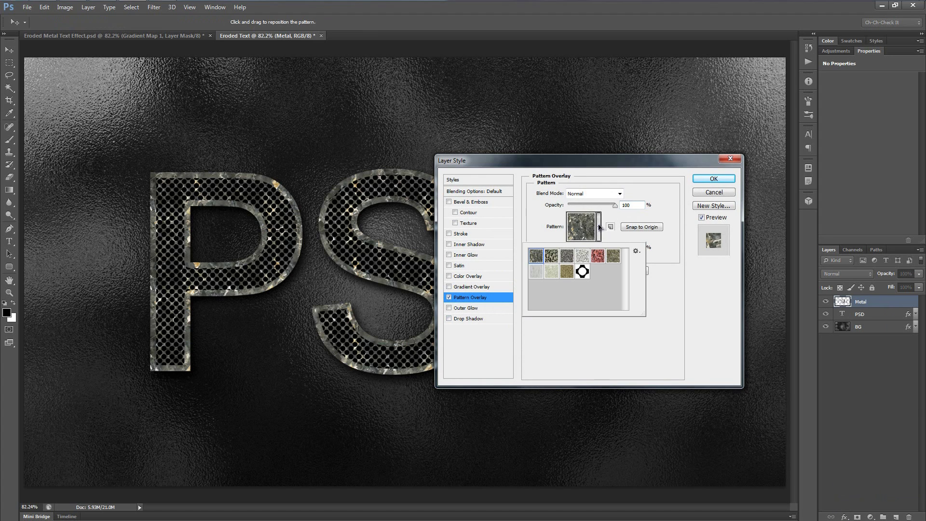
pyautogui.click(636, 252)
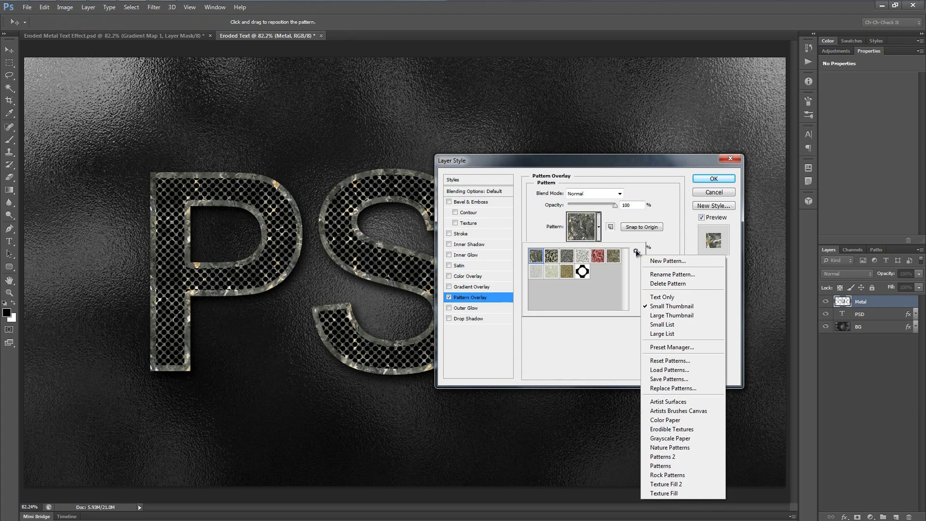
pyautogui.click(675, 476)
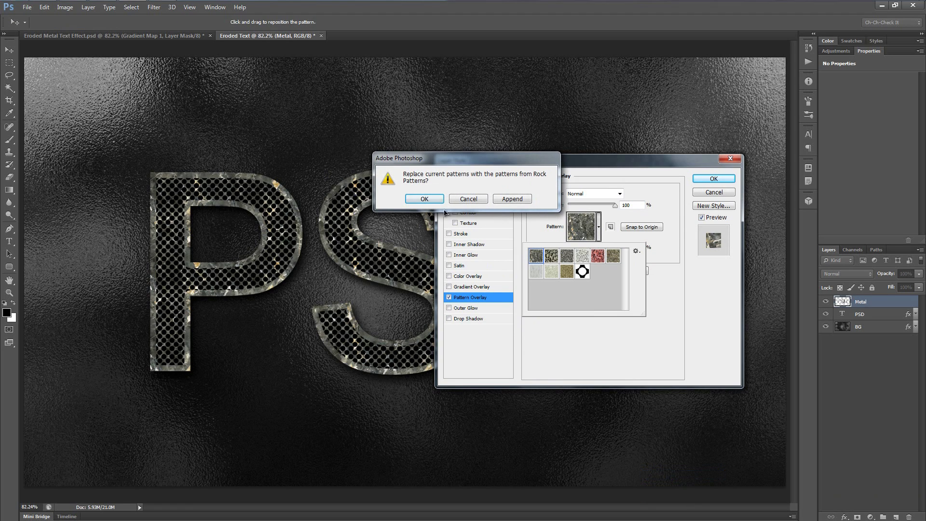
pyautogui.click(434, 200)
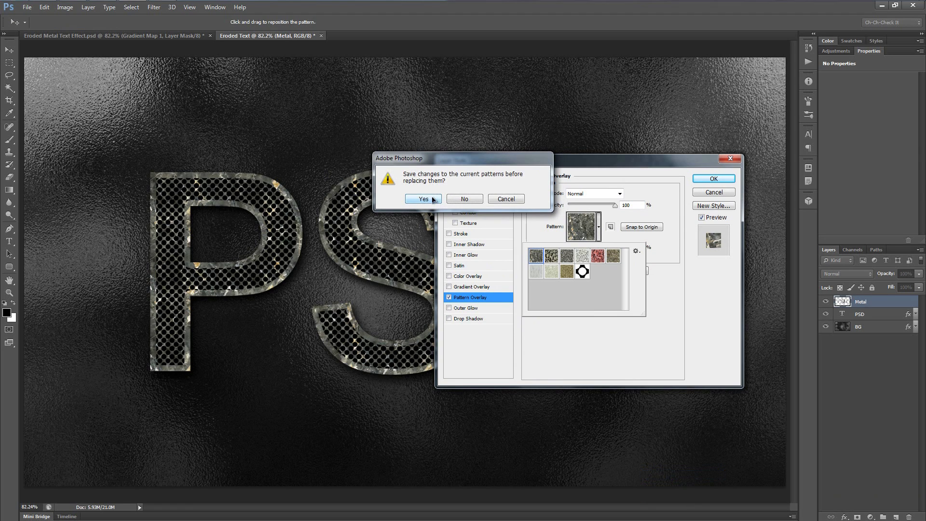
pyautogui.click(464, 199)
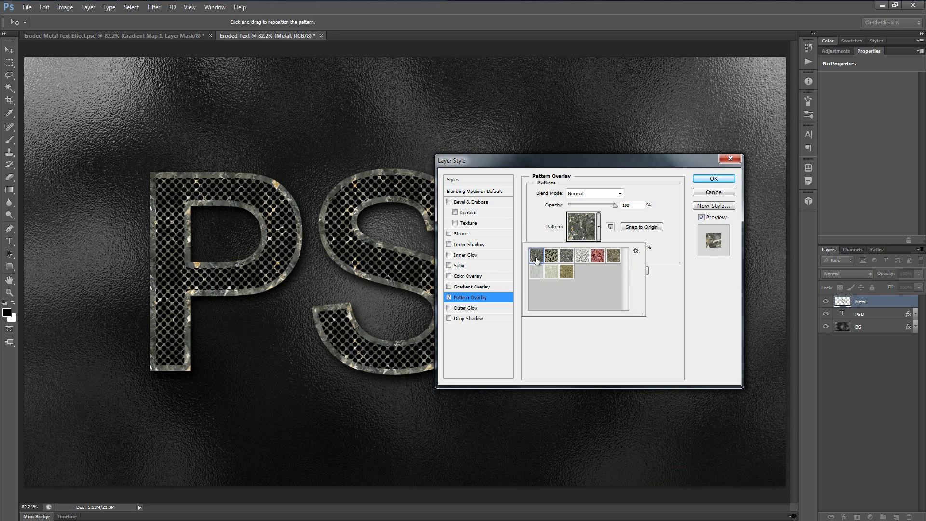
pyautogui.click(599, 227)
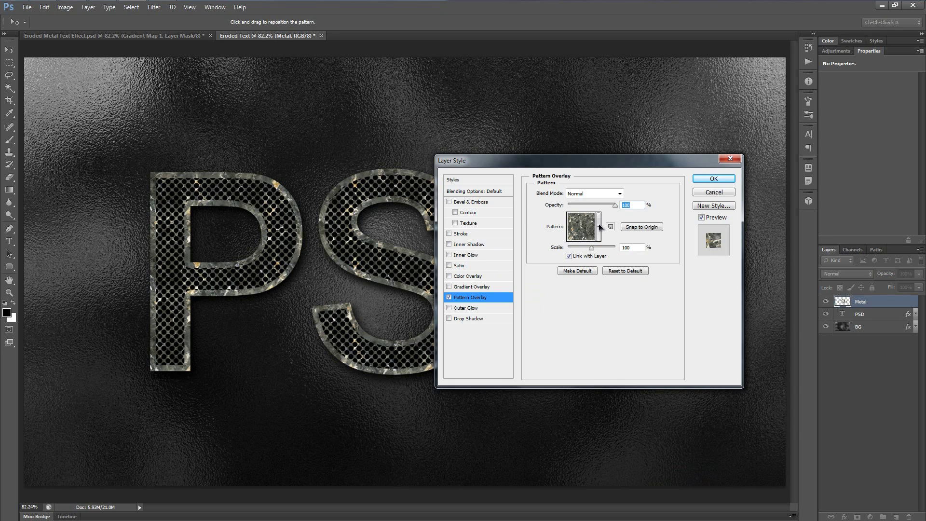
# Set the Pattern Overlay's blend mode to Hard Light, apply the style and collapse the Metal layer's effects list.
pyautogui.click(599, 194)
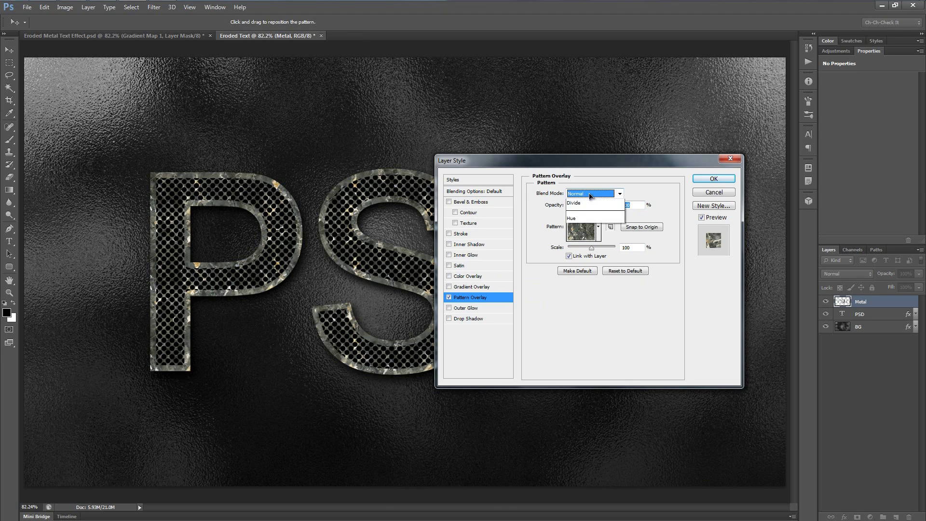
pyautogui.click(584, 330)
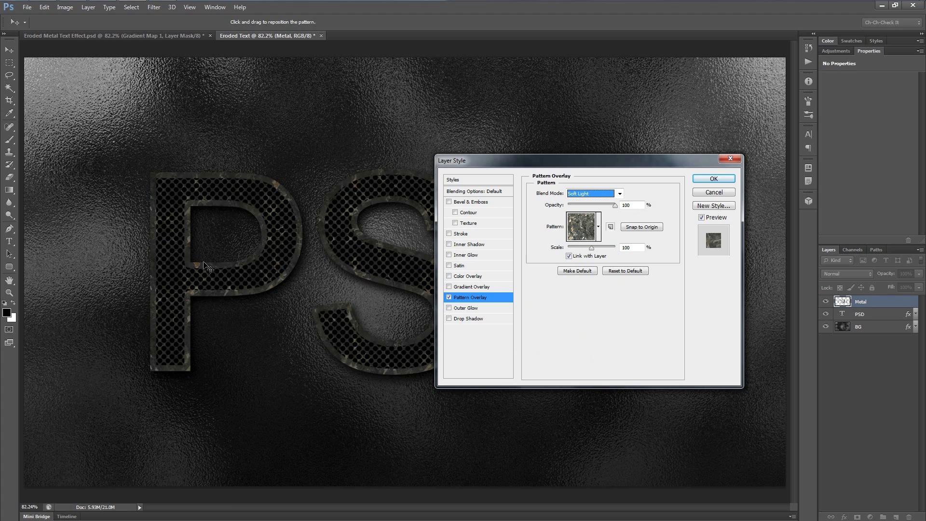
pyautogui.click(598, 195)
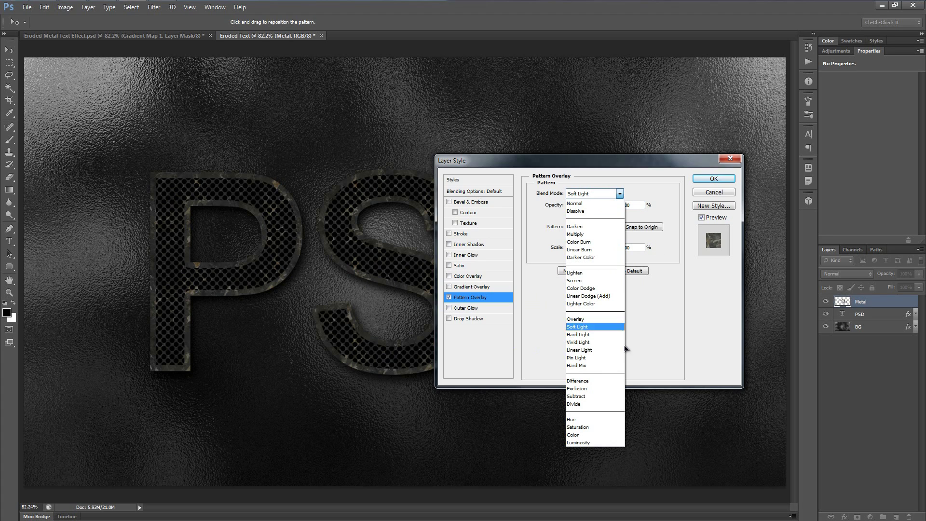
pyautogui.click(591, 336)
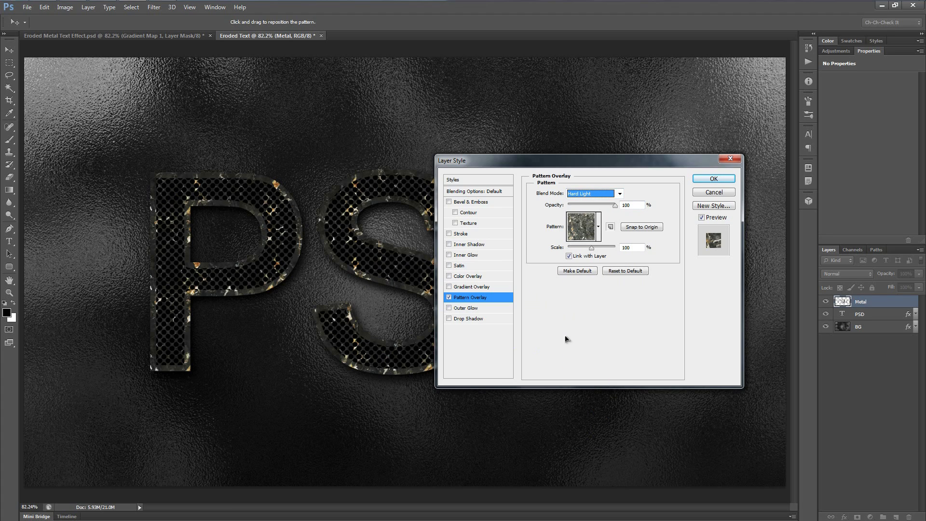
pyautogui.moveTo(579, 165); pyautogui.dragTo(513, 172)
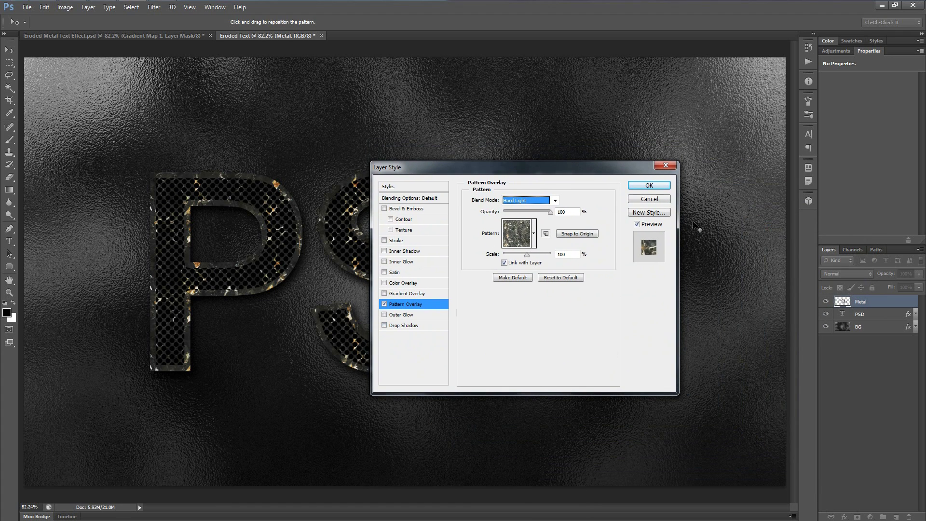
pyautogui.click(647, 187)
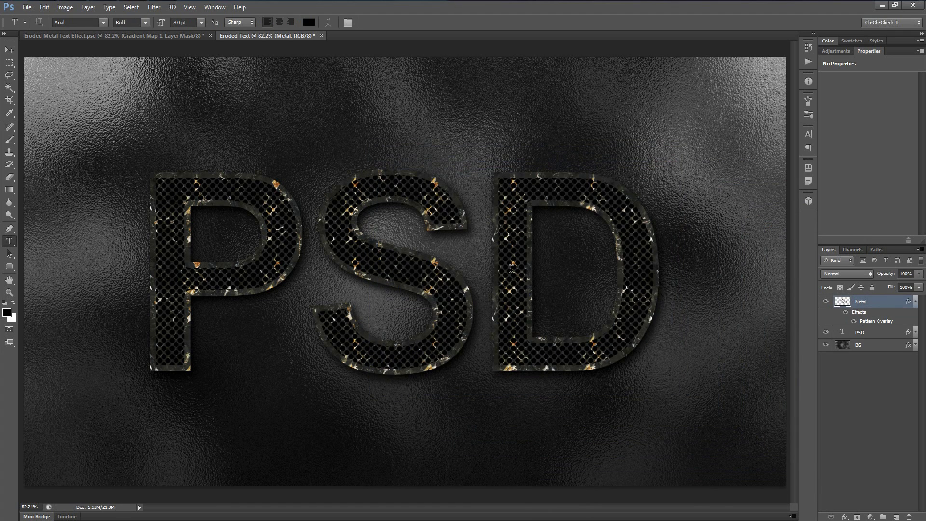
pyautogui.click(916, 301)
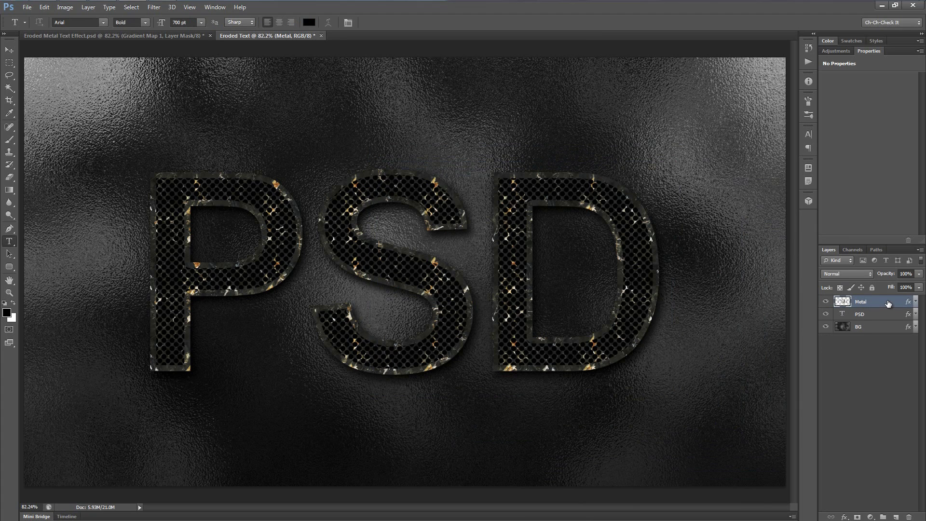
# Duplicate the Metal layer, remove the copy's layer effects and rename it Paint.
pyautogui.hotkey('ctrl', 'j')
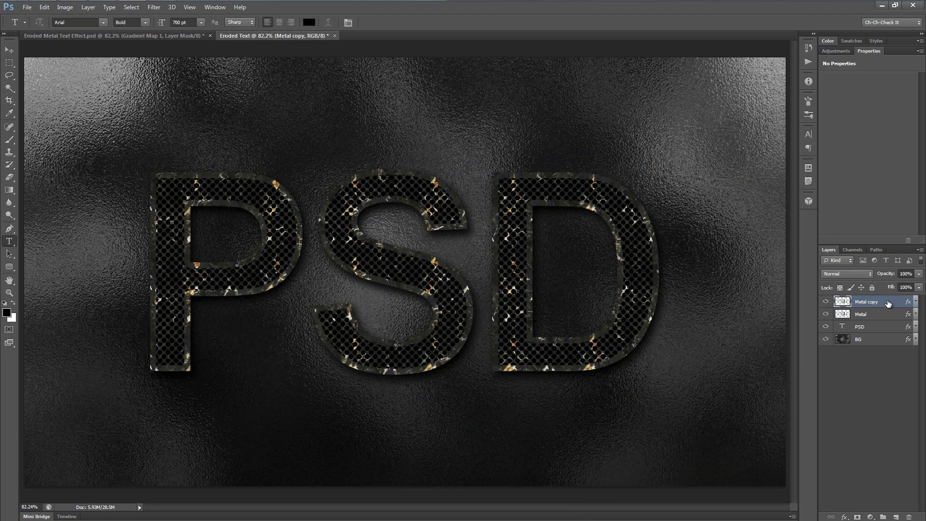
pyautogui.moveTo(909, 303); pyautogui.dragTo(910, 516)
pyautogui.doubleClick(867, 301)
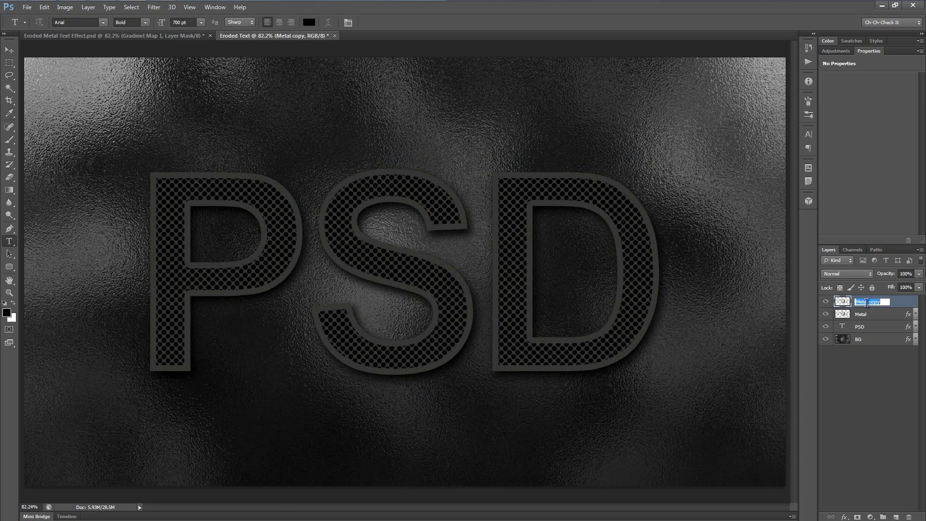
pyautogui.write('Paint')
pyautogui.press('Return')
# Duplicate the Paint layer and rename the copy Grain.
pyautogui.hotkey('ctrl', 'j')
pyautogui.doubleClick(867, 302)
pyautogui.write('G')
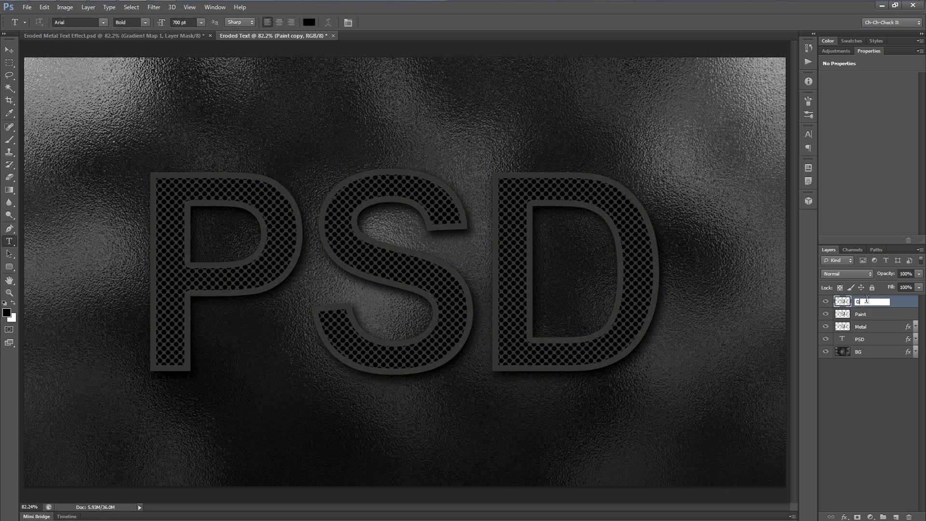
pyautogui.write('rain')
pyautogui.press('Return')
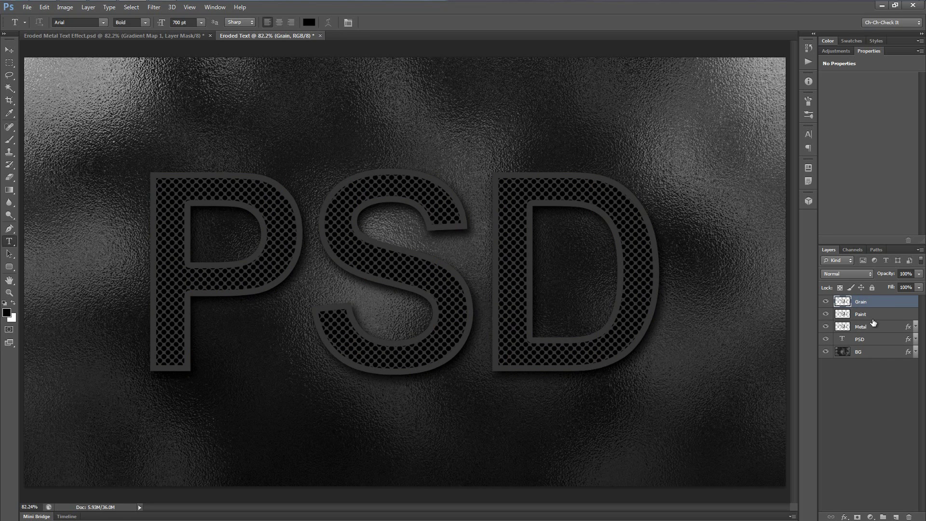
# Hide the Grain layer, add a layer mask to the Paint layer and display that mask on the canvas.
pyautogui.click(871, 319)
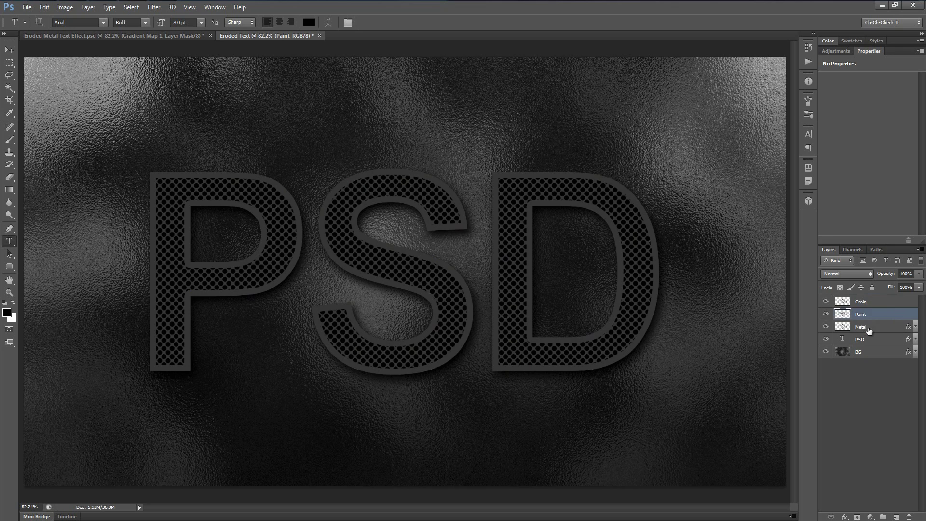
pyautogui.click(868, 332)
pyautogui.click(871, 313)
pyautogui.keyDown('shift'); pyautogui.click(875, 303); pyautogui.keyUp('shift')
pyautogui.click(858, 317)
pyautogui.click(858, 516)
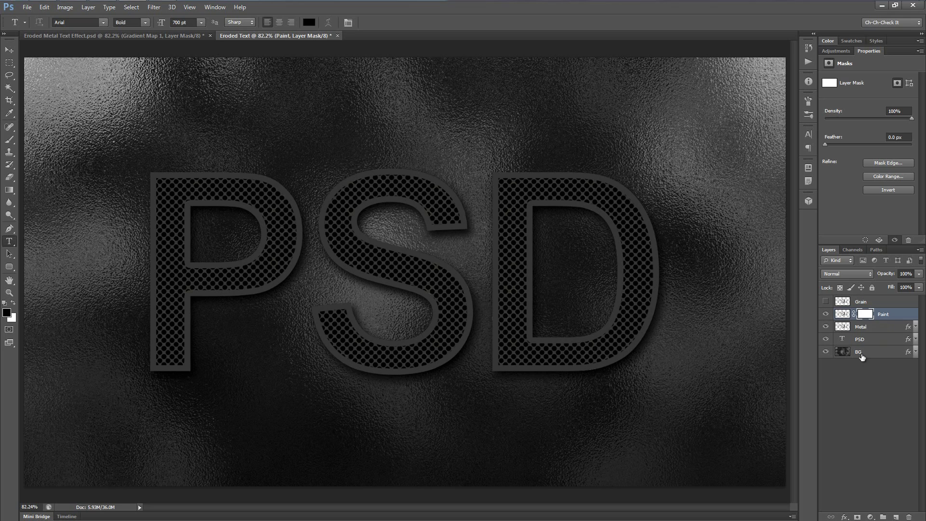
pyautogui.keyDown('alt'); pyautogui.click(865, 316); pyautogui.keyUp('alt')
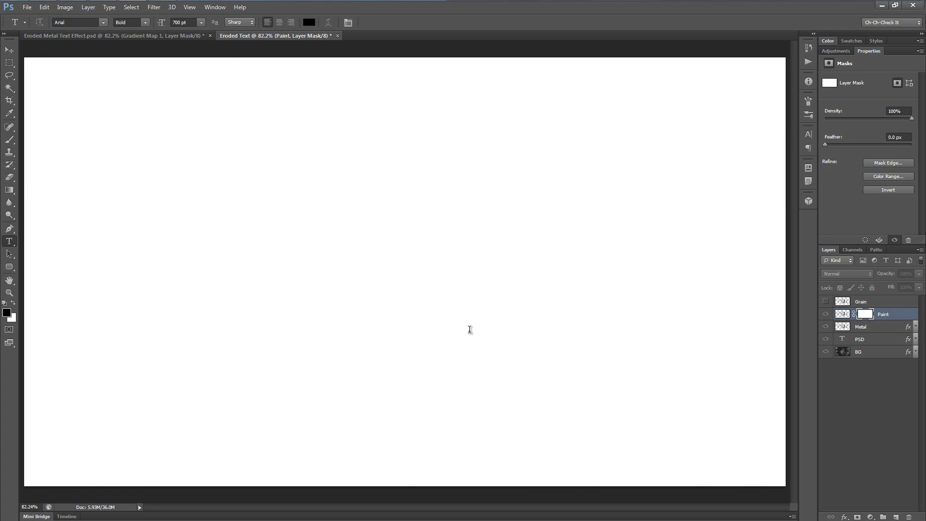
# Render Clouds into the Paint layer mask, followed by three applications of Difference Clouds.
pyautogui.click(154, 7)
pyautogui.moveTo(193, 141)
pyautogui.click(279, 139)
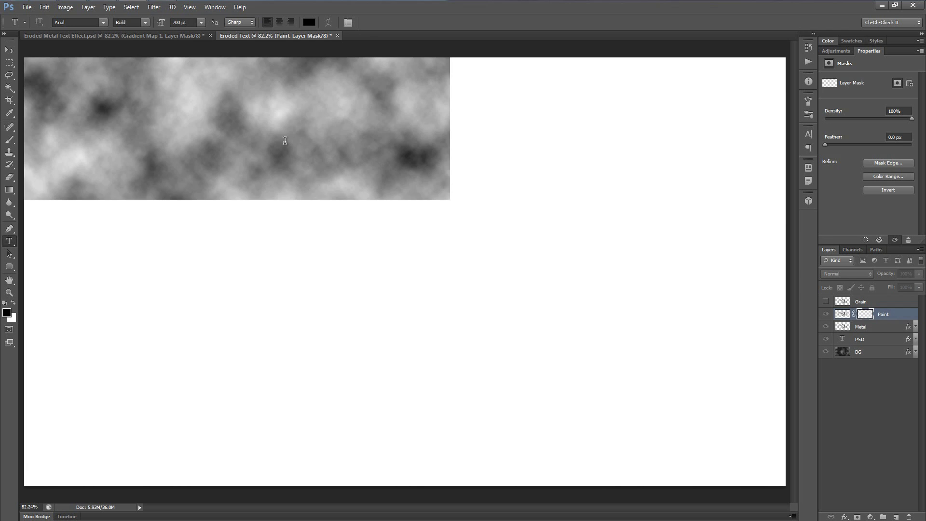
pyautogui.click(154, 6)
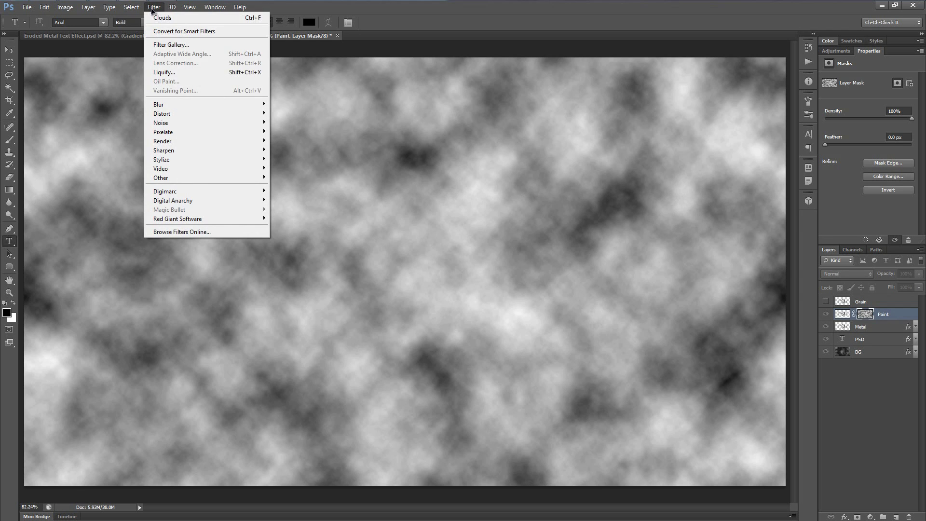
pyautogui.moveTo(176, 141)
pyautogui.click(287, 150)
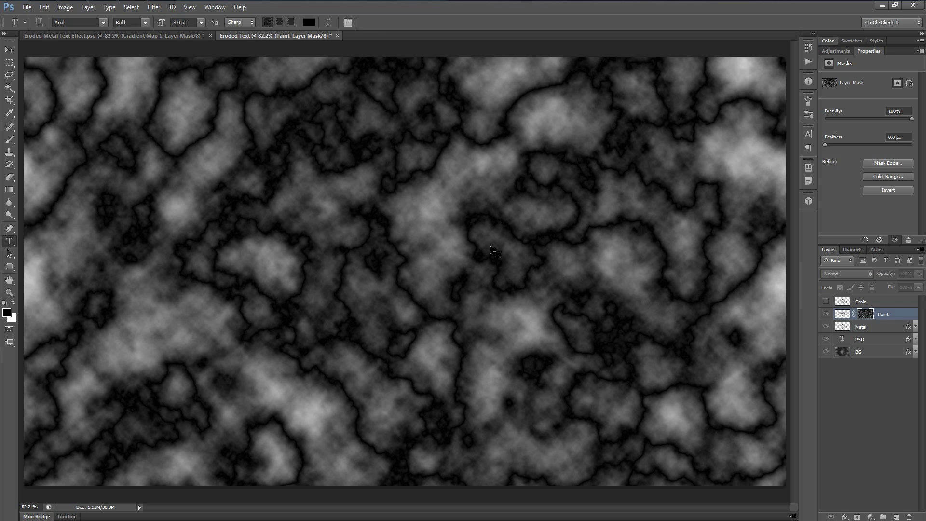
pyautogui.hotkey('ctrl', 'f')
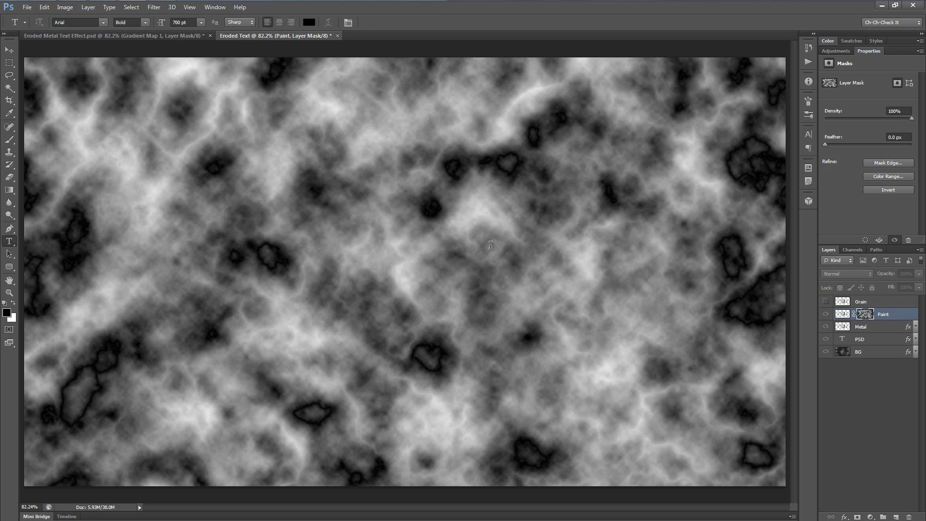
pyautogui.hotkey('ctrl', 'f')
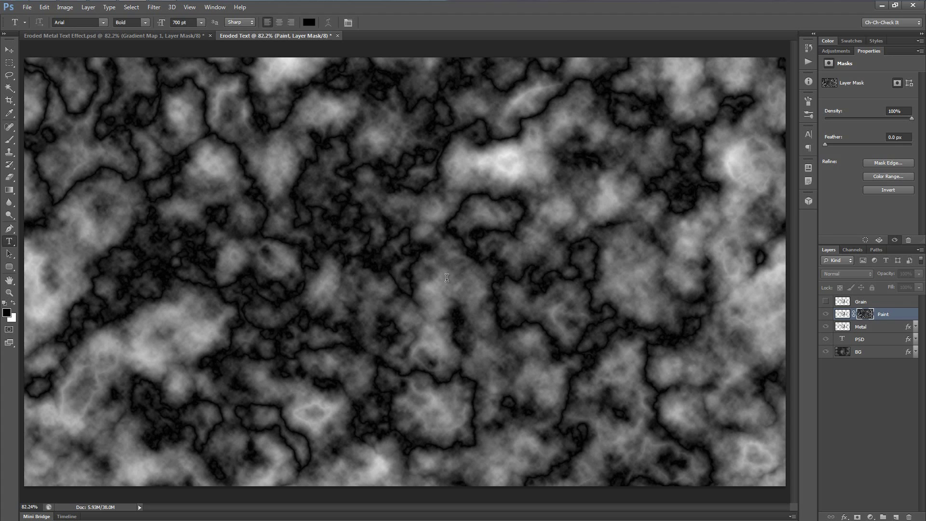
# Apply Levels to the Paint layer mask with the white input level set to 55.
pyautogui.hotkey('ctrl', 'l')
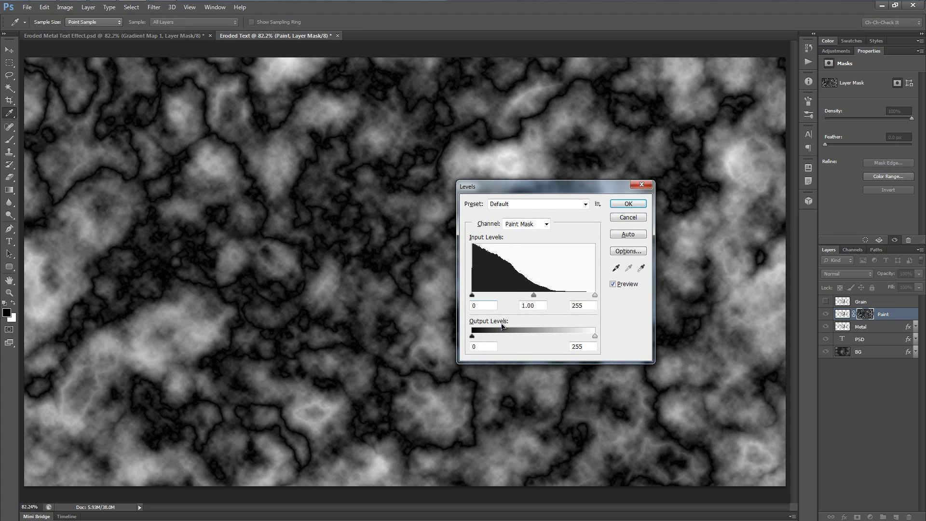
pyautogui.moveTo(589, 305); pyautogui.dragTo(565, 305)
pyautogui.write('55')
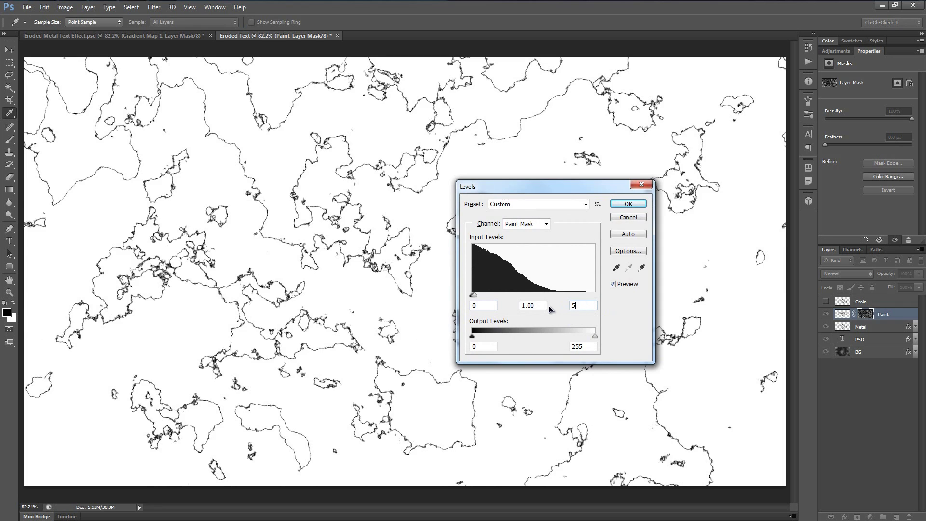
pyautogui.click(636, 205)
pyautogui.press('t')
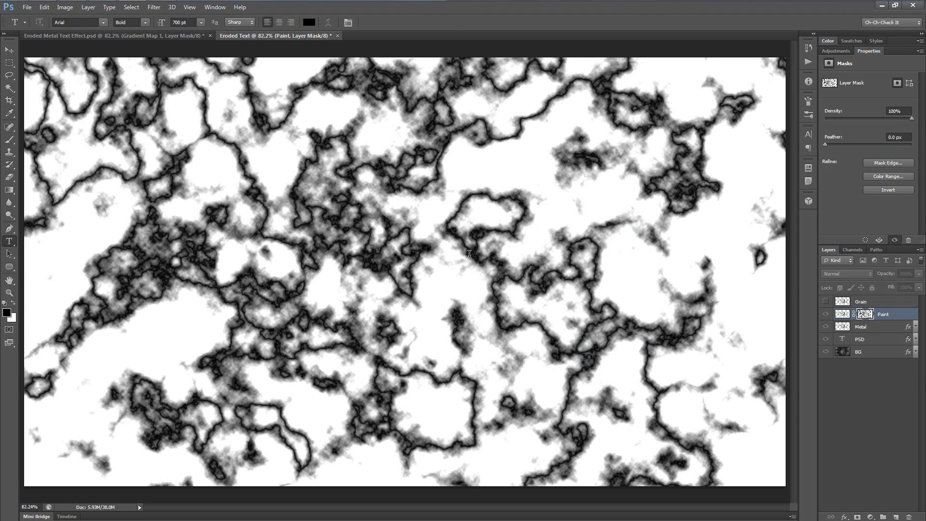
# Return from the mask view to the Paint layer's artwork and set the layer's blend mode to Soft Light.
pyautogui.click(842, 315)
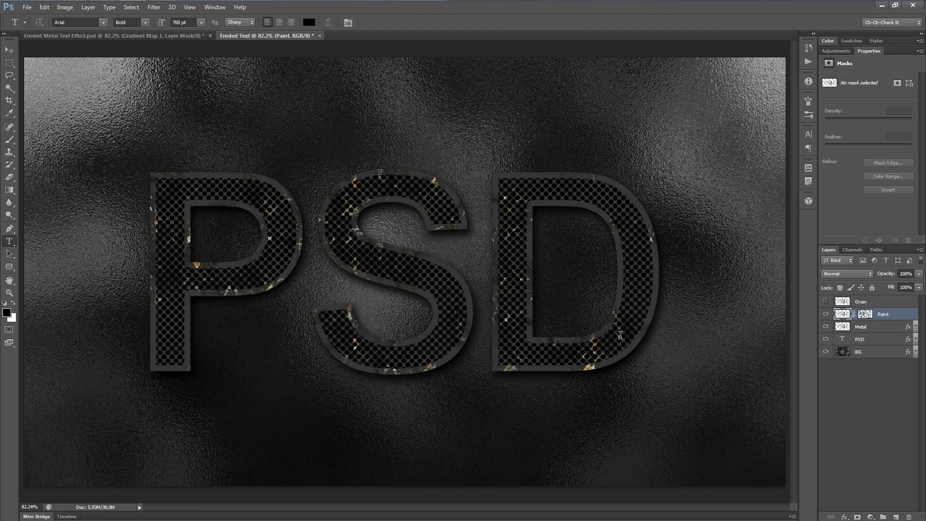
pyautogui.click(846, 274)
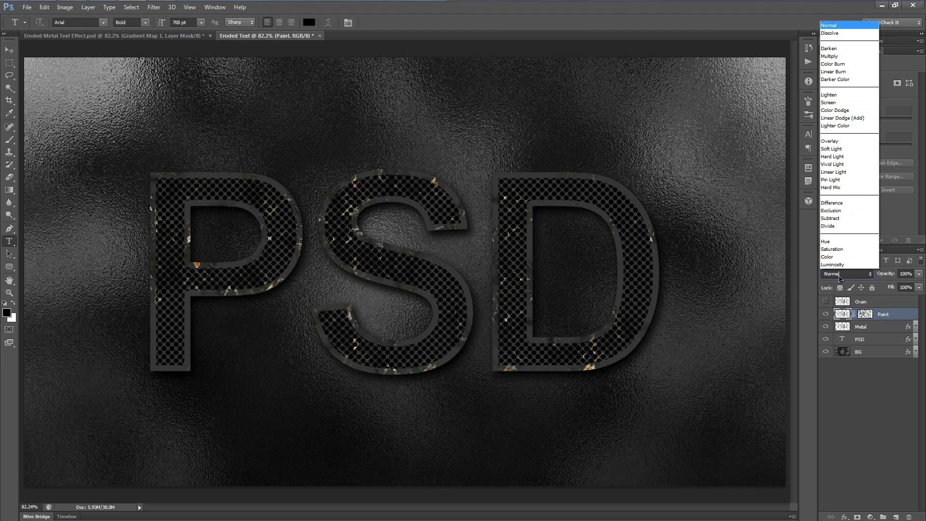
pyautogui.click(837, 152)
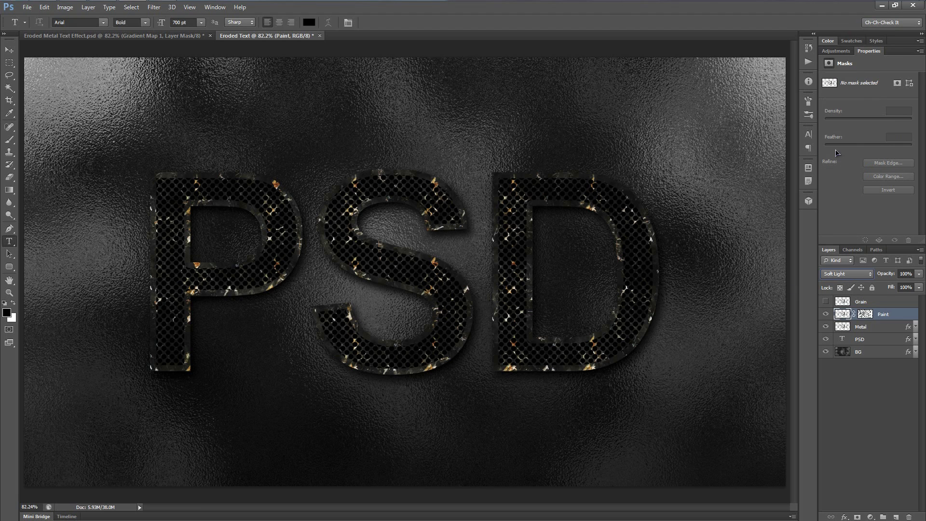
# Add a Gradient Overlay in Overlay mode at 70% opacity and a drop shadow with minimum distance to the Paint layer.
pyautogui.click(845, 517)
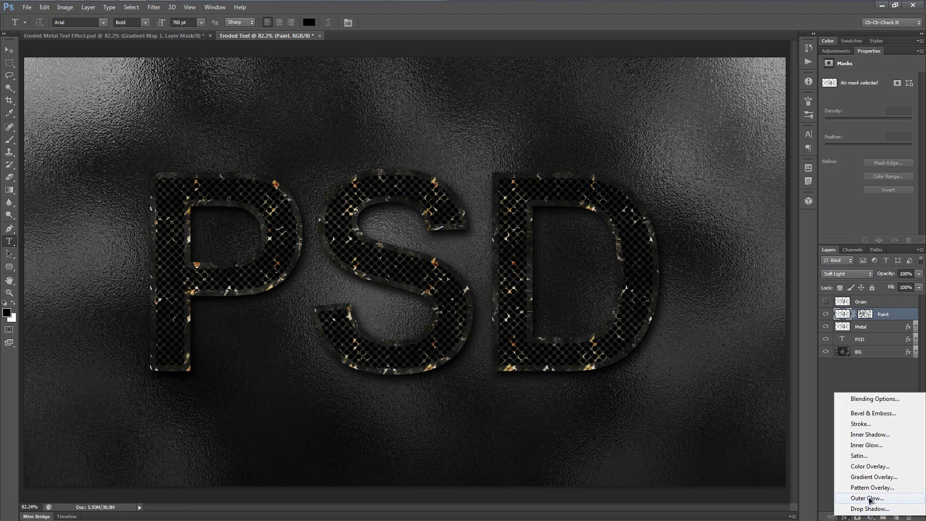
pyautogui.click(874, 477)
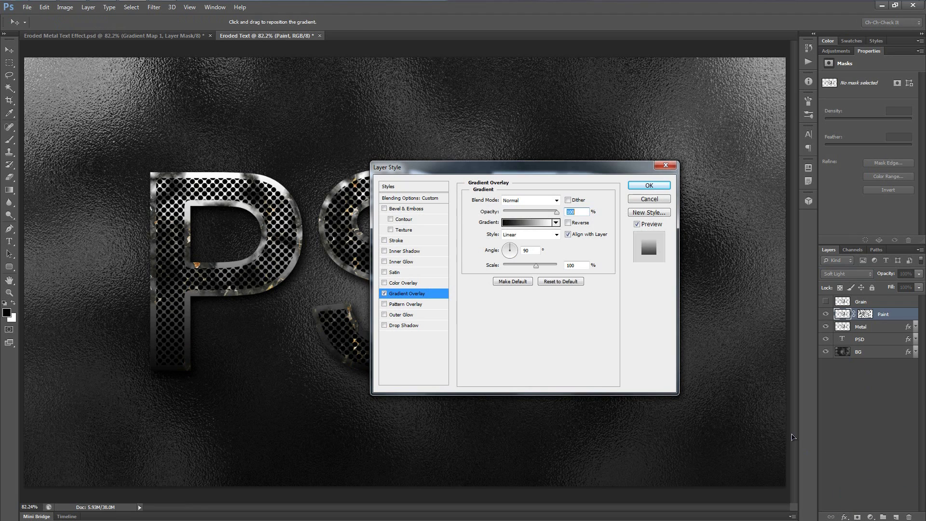
pyautogui.click(528, 200)
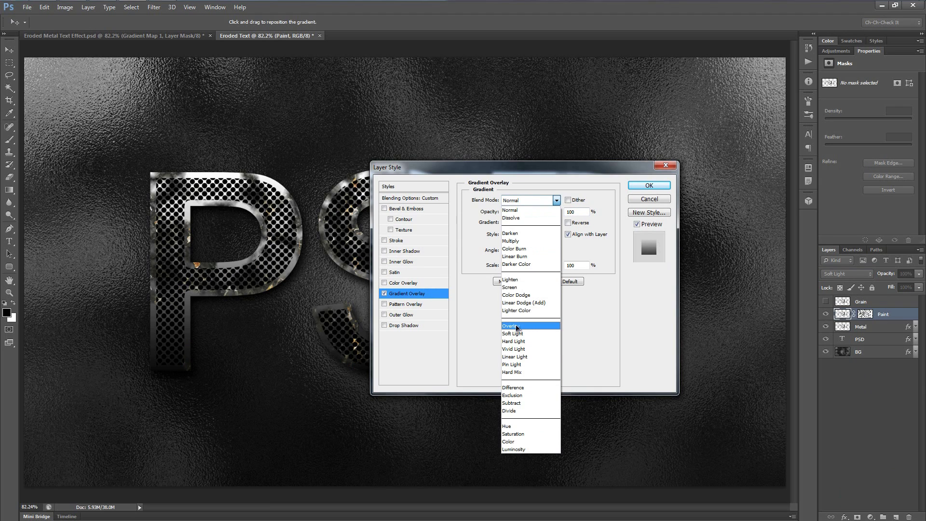
pyautogui.click(530, 326)
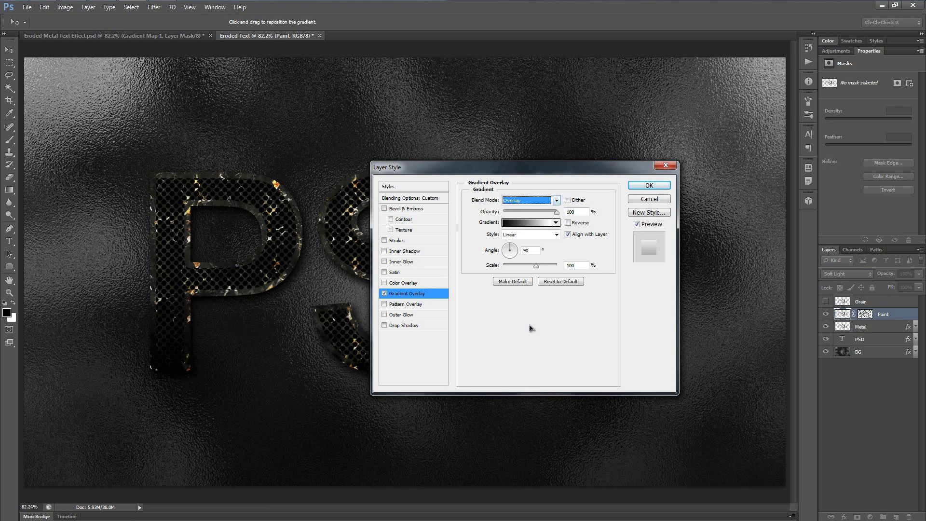
pyautogui.doubleClick(578, 212)
pyautogui.write('70')
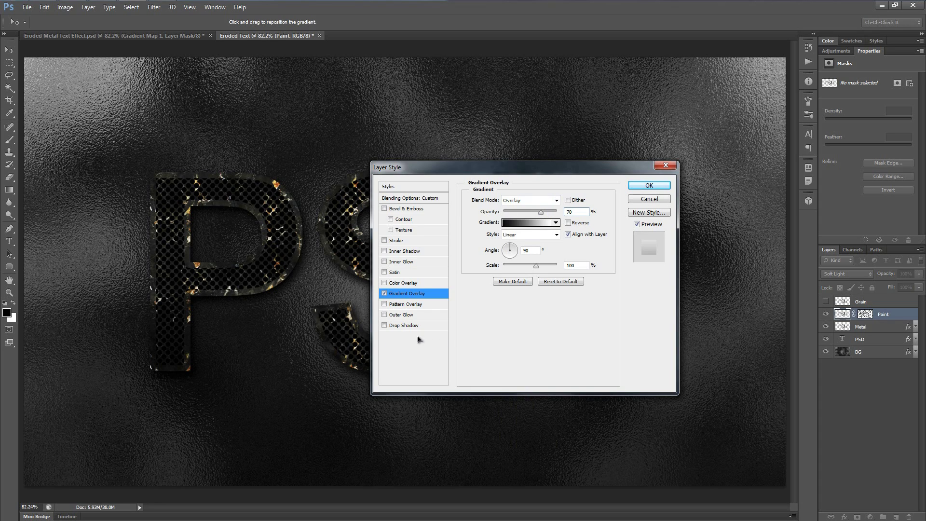
pyautogui.click(404, 326)
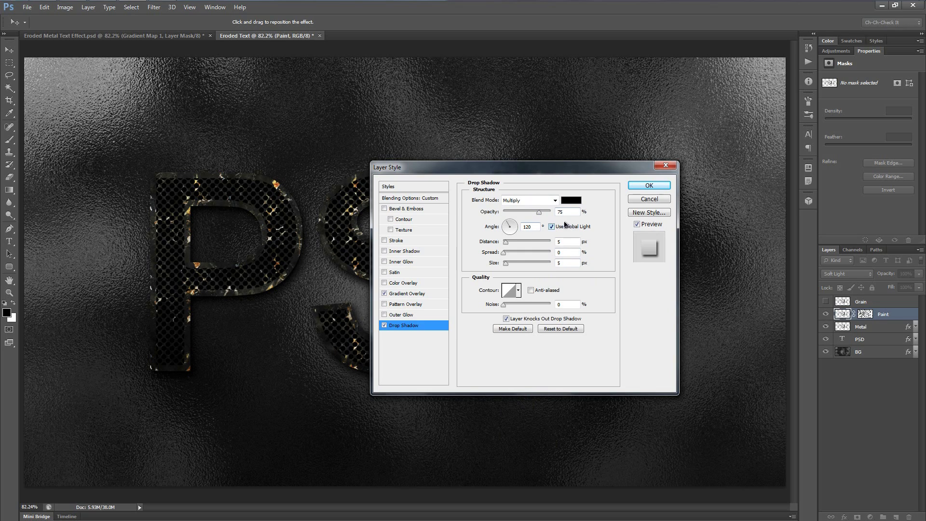
pyautogui.moveTo(506, 244); pyautogui.dragTo(490, 247)
# Add a black Inner Glow to the Paint layer in Color Burn mode, 35% opacity and 2 px size, and collapse its effects list.
pyautogui.click(409, 262)
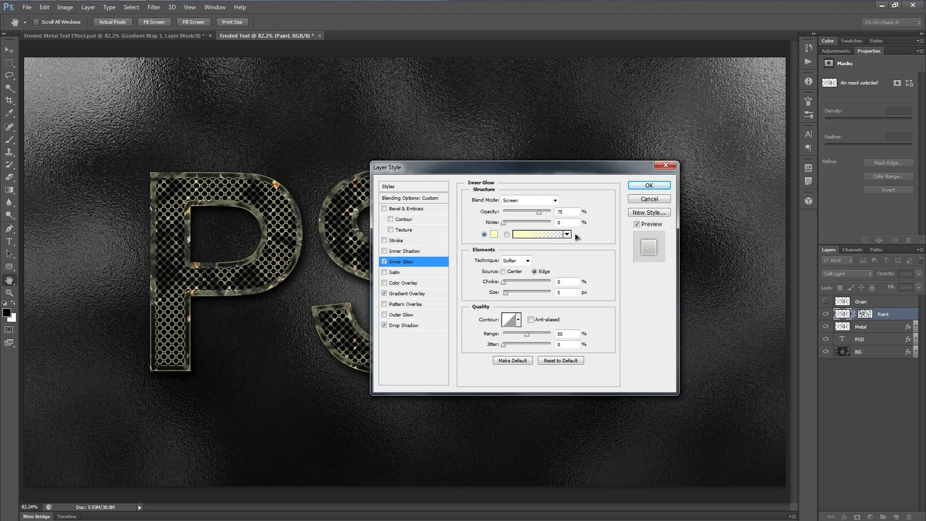
pyautogui.click(533, 201)
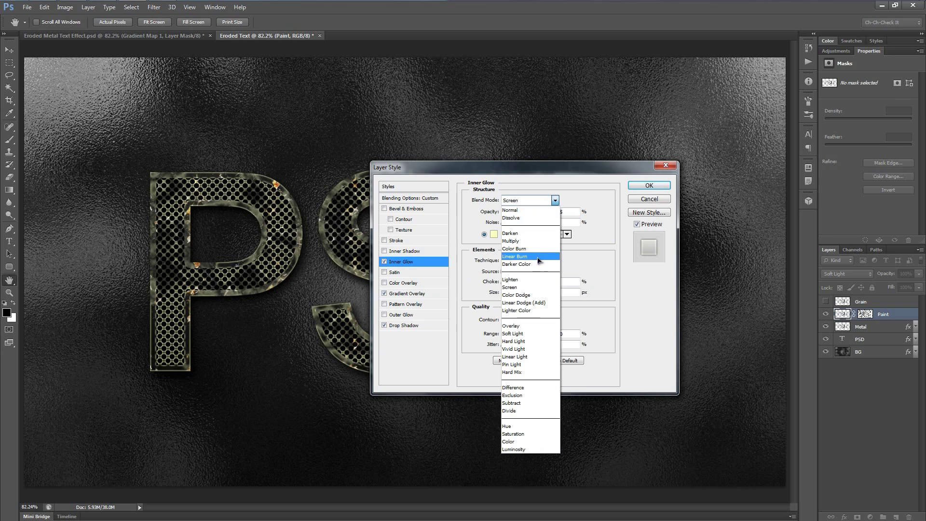
pyautogui.click(514, 248)
pyautogui.doubleClick(574, 211)
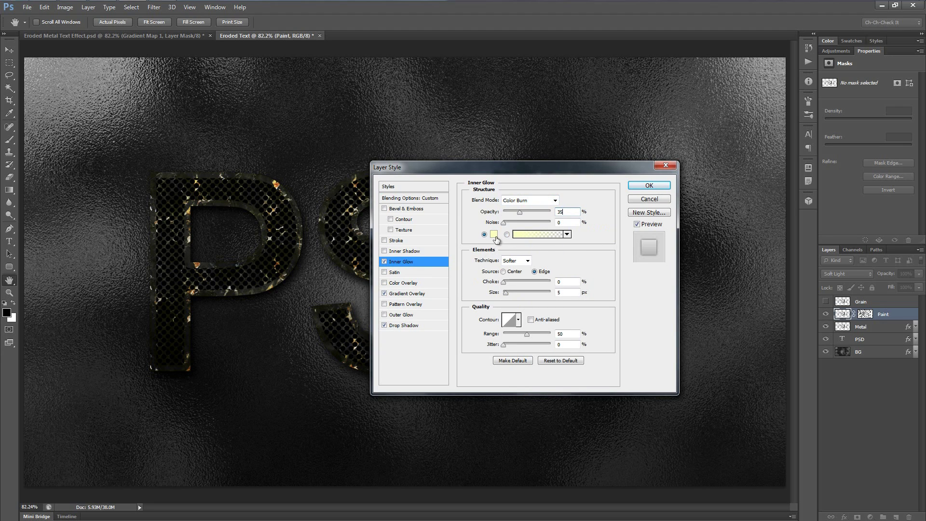
pyautogui.click(494, 234)
pyautogui.click(381, 239)
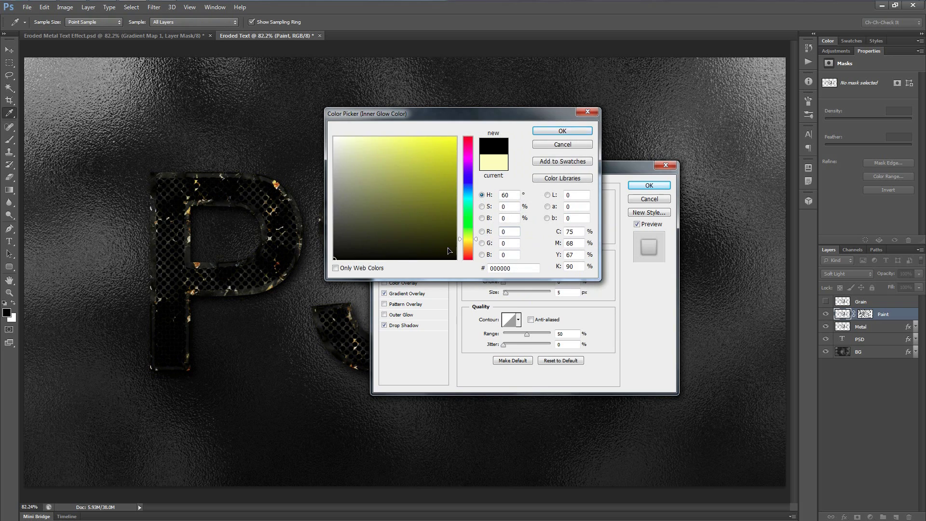
pyautogui.click(582, 130)
pyautogui.doubleClick(561, 292)
pyautogui.write('2')
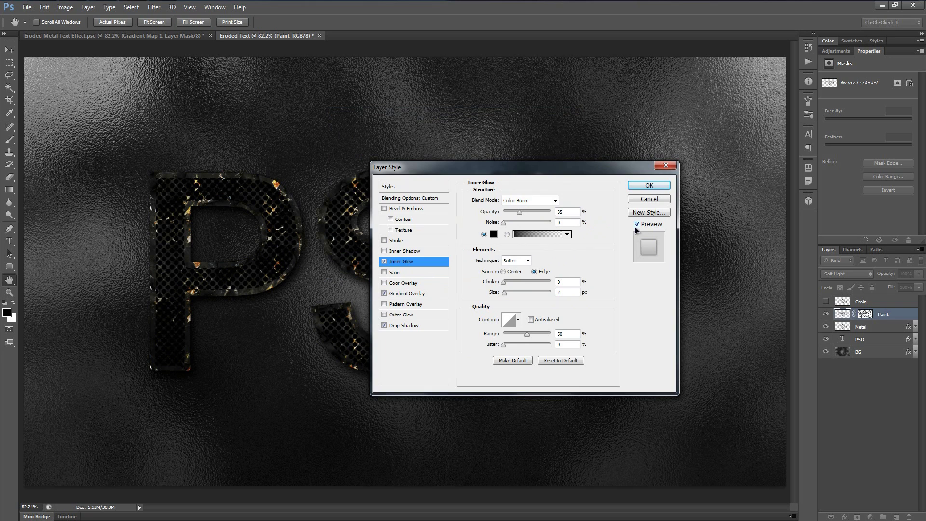
pyautogui.click(657, 186)
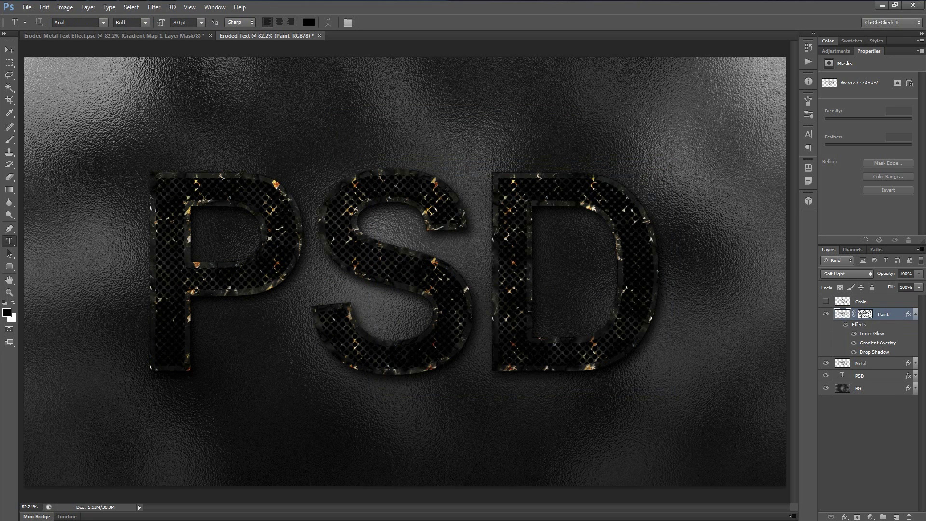
pyautogui.click(916, 318)
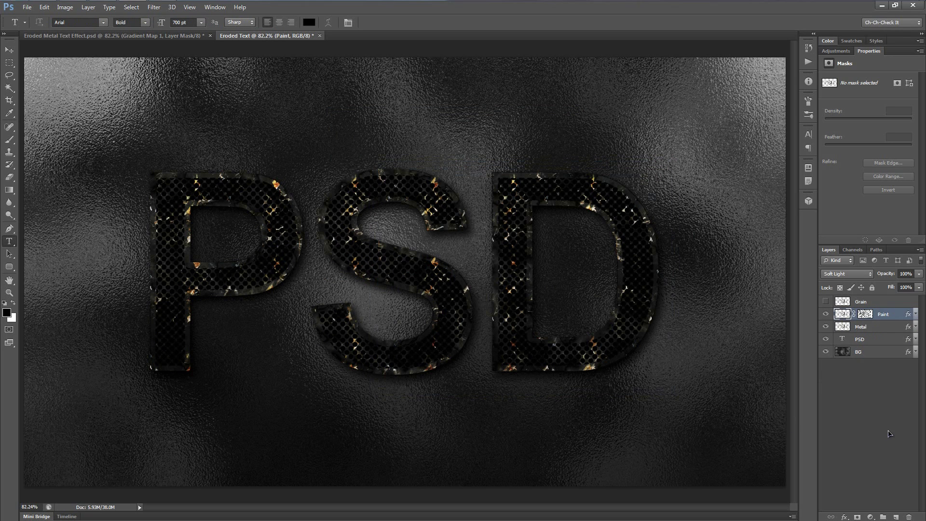
# Create a new layer above Paint and name it Color.
pyautogui.click(896, 517)
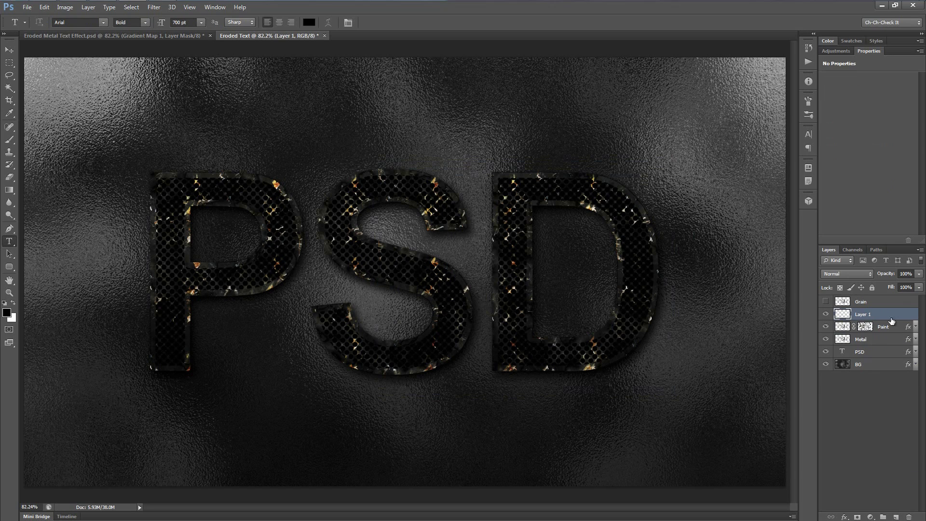
pyautogui.doubleClick(863, 314)
pyautogui.write('Color')
pyautogui.press('Return')
# Fill the Color layer with the Blue, Red, Yellow gradient, its blue stop changed to 0058b2, from below the D's outer corner to above the P.
pyautogui.press('g')
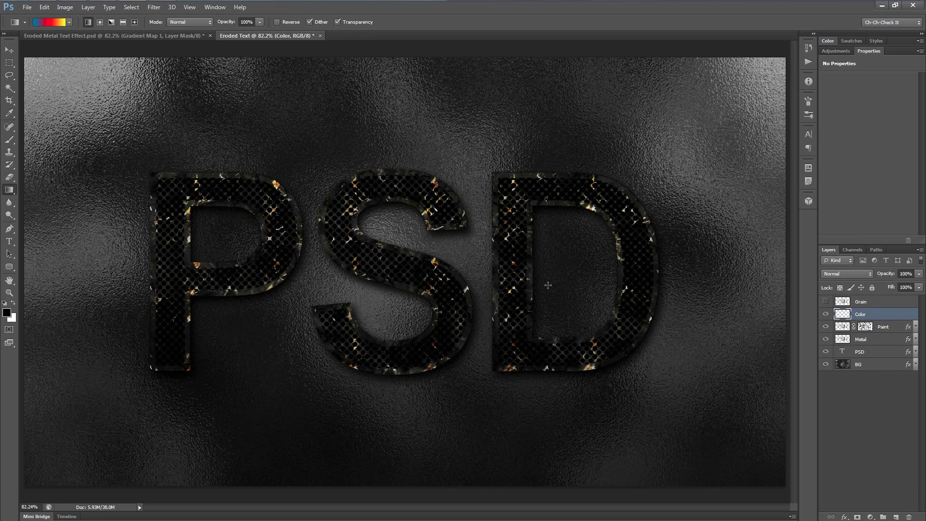
pyautogui.click(49, 23)
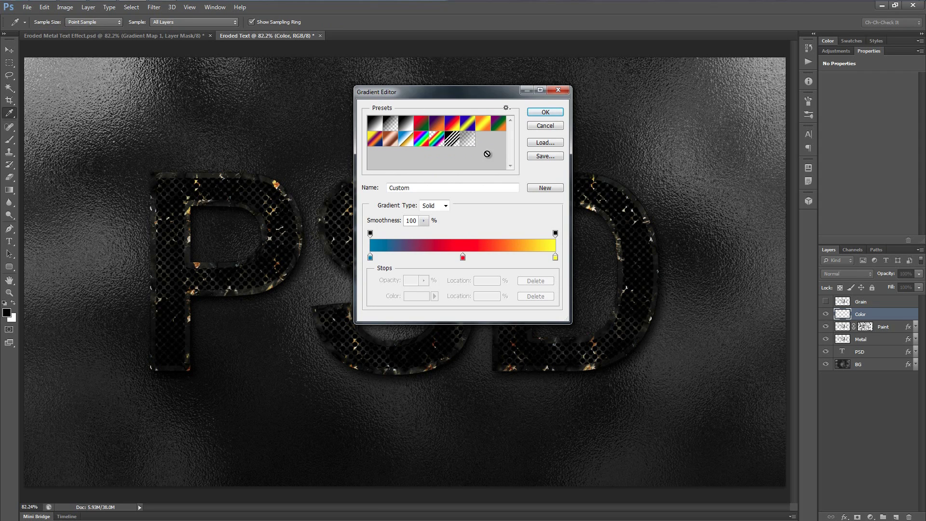
pyautogui.click(453, 125)
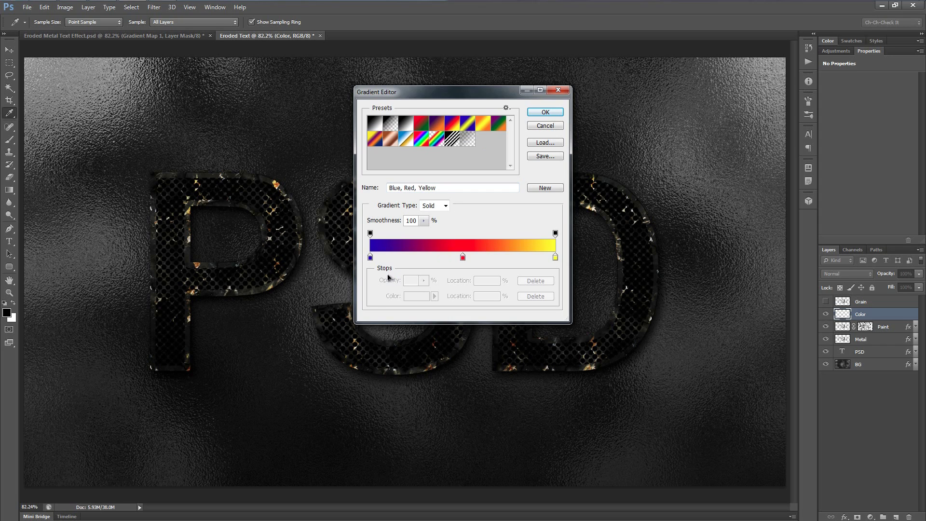
pyautogui.doubleClick(370, 257)
pyautogui.click(470, 188)
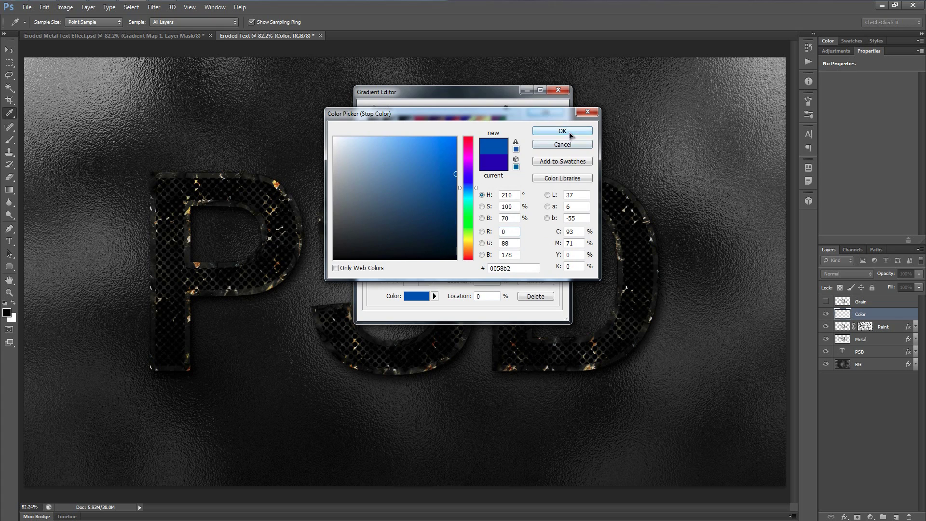
pyautogui.click(565, 132)
pyautogui.click(554, 114)
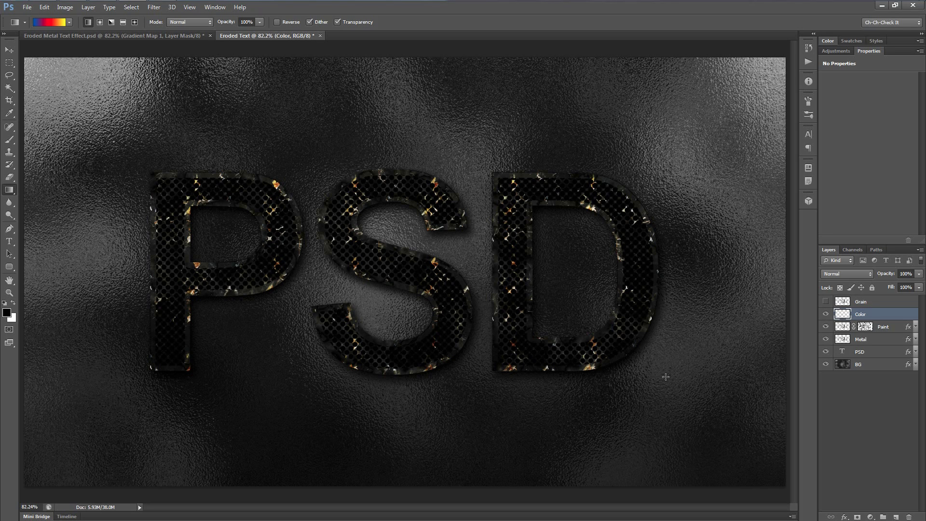
pyautogui.moveTo(659, 374); pyautogui.dragTo(122, 147)
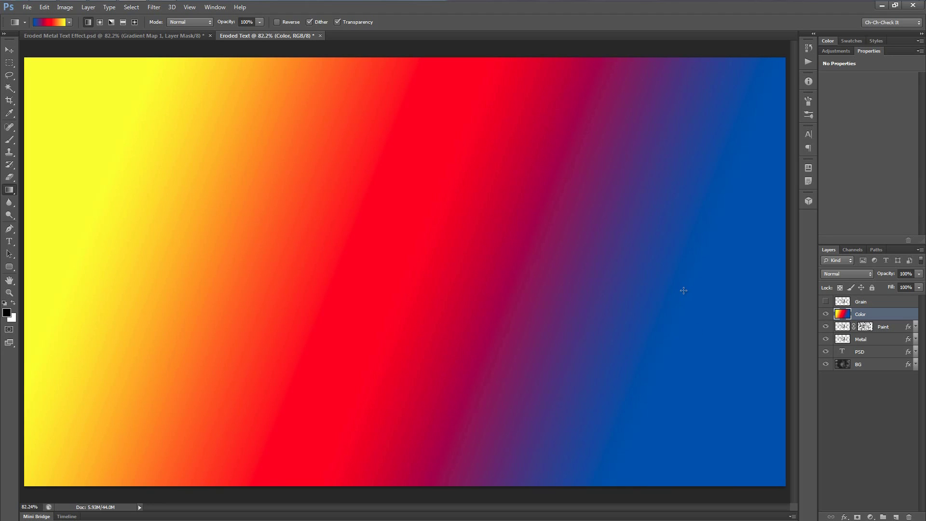
# Set the Color layer's blend mode to Screen and clip the layer to the Paint layer.
pyautogui.click(855, 274)
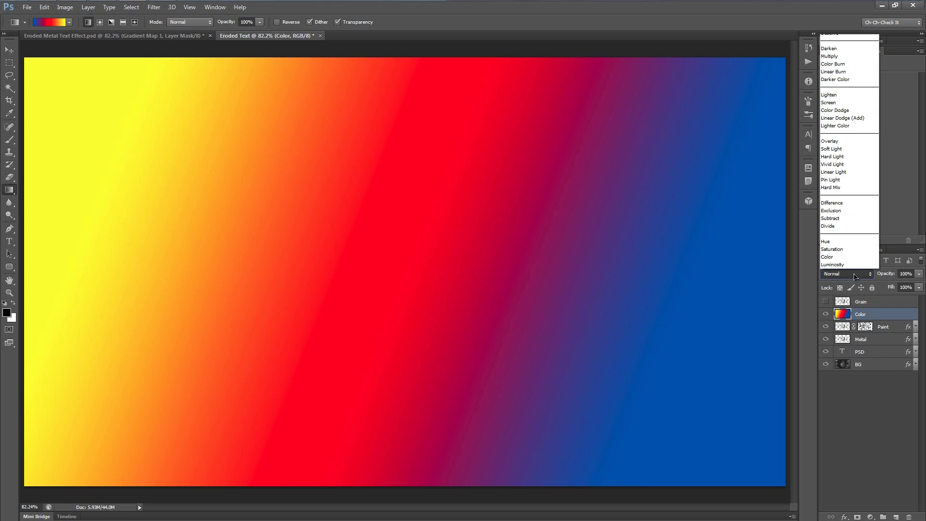
pyautogui.click(839, 102)
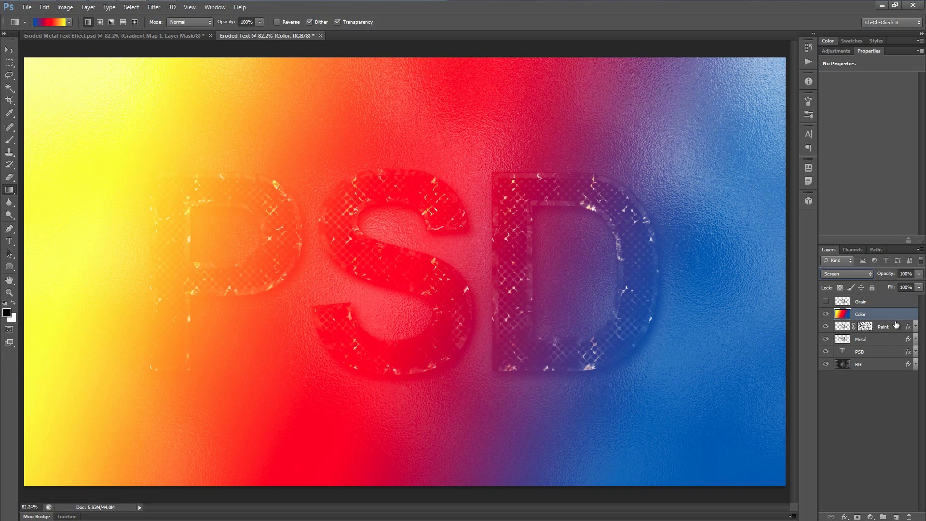
pyautogui.moveTo(890, 320); pyautogui.dragTo(888, 317)
pyautogui.keyDown('alt'); pyautogui.click(889, 317); pyautogui.keyUp('alt')
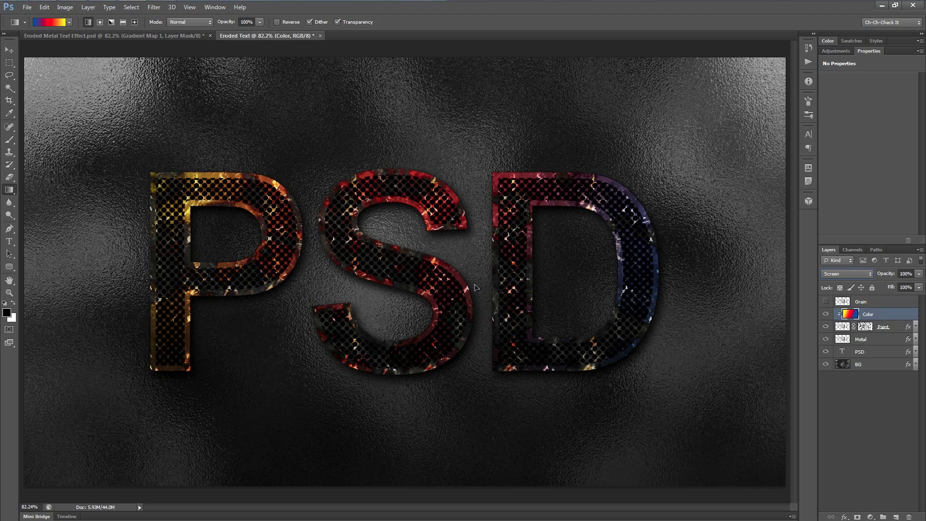
# Try Darker Color blending on the Color layer and return it to Screen.
pyautogui.press('Up')
pyautogui.press('Up')
pyautogui.click(845, 274)
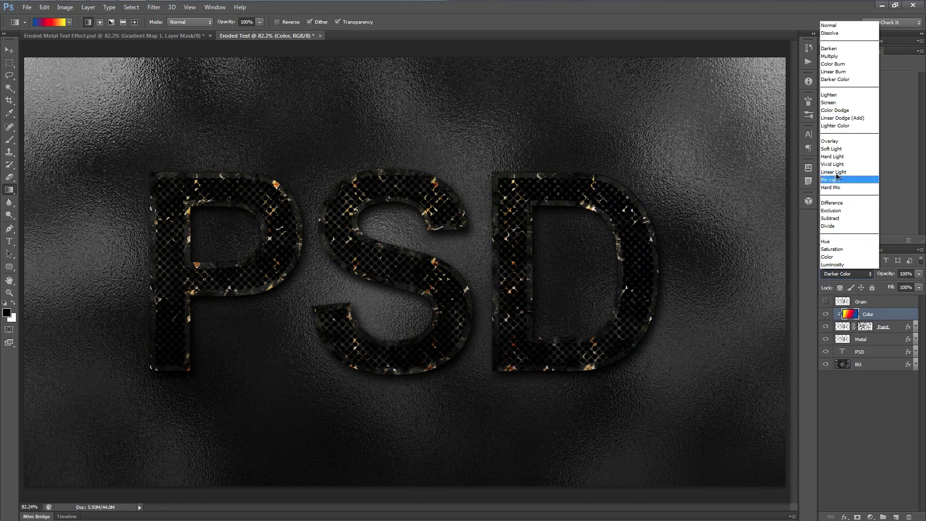
pyautogui.click(840, 108)
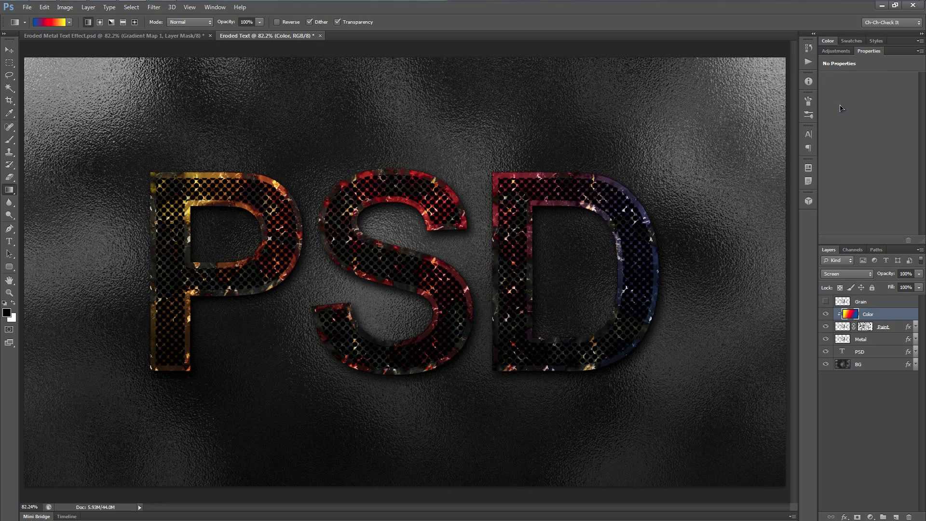
# Show the Grain layer and set its blend mode to Color Dodge.
pyautogui.hotkey('ctrl', '1')
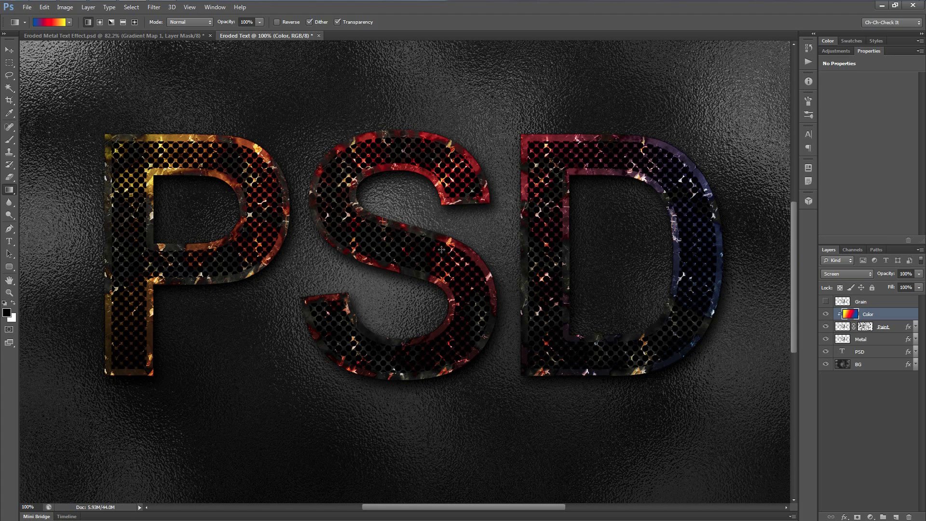
pyautogui.click(872, 302)
pyautogui.click(826, 302)
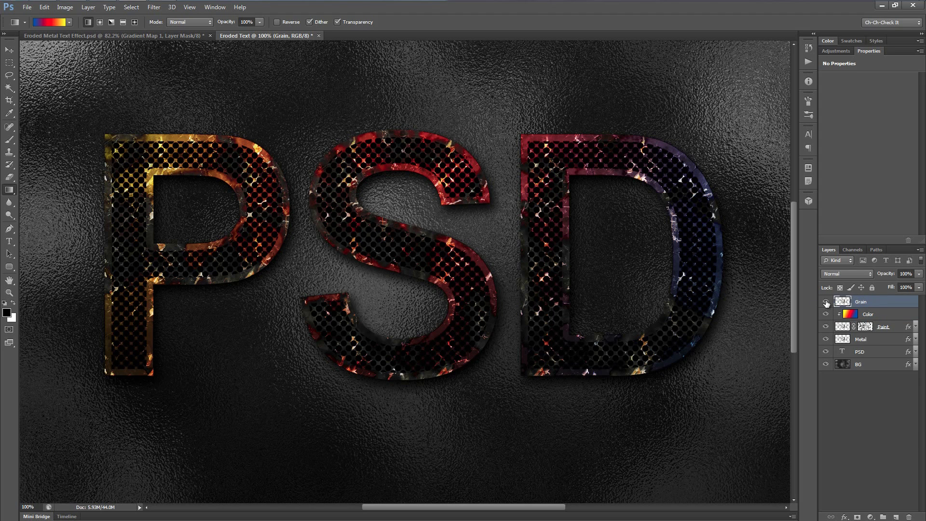
pyautogui.click(840, 273)
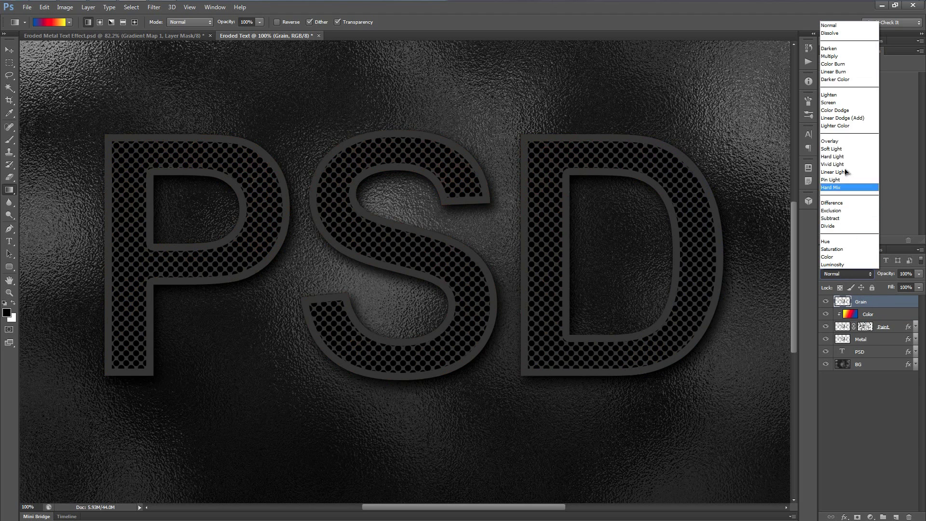
pyautogui.click(844, 115)
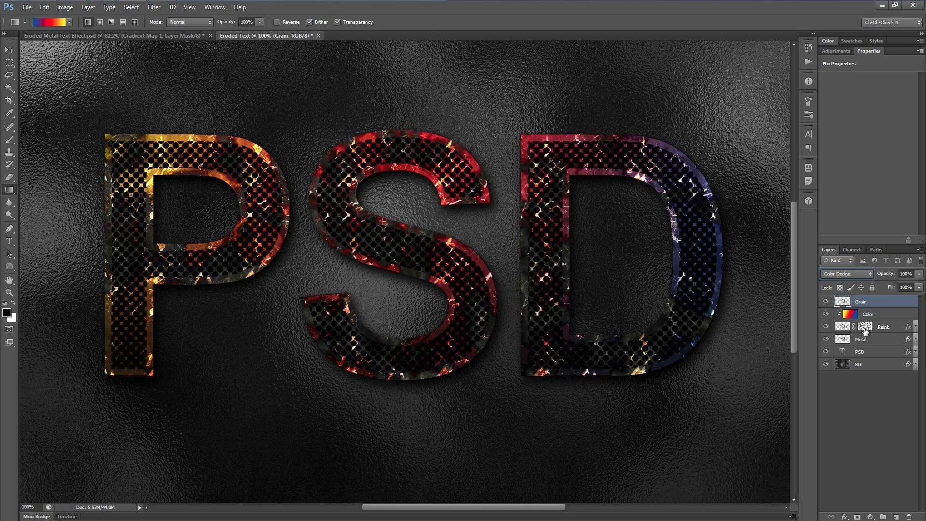
# Copy the Paint layer's mask onto the Grain layer and apply Film Grain to its pixels with Grain 10, Highlight Area 0 and Intensity 0.
pyautogui.moveTo(865, 328); pyautogui.dragTo(875, 309)
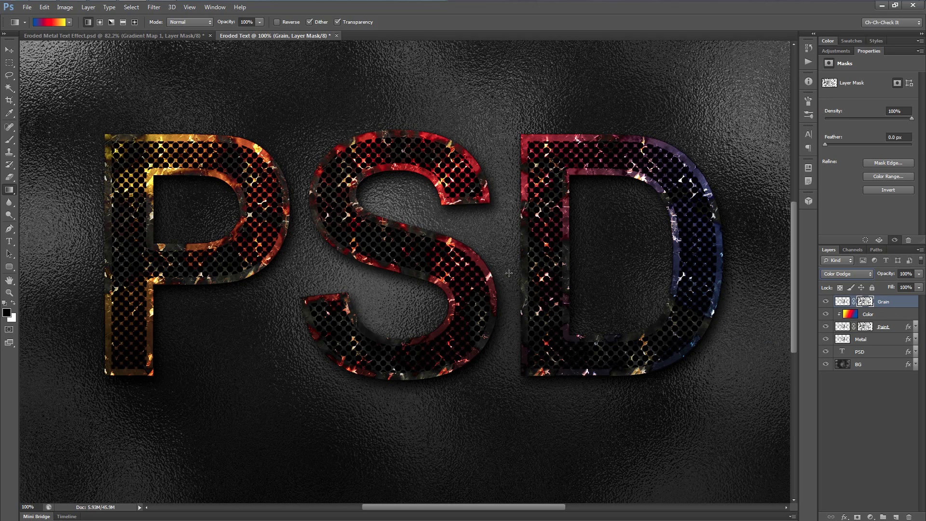
pyautogui.click(842, 302)
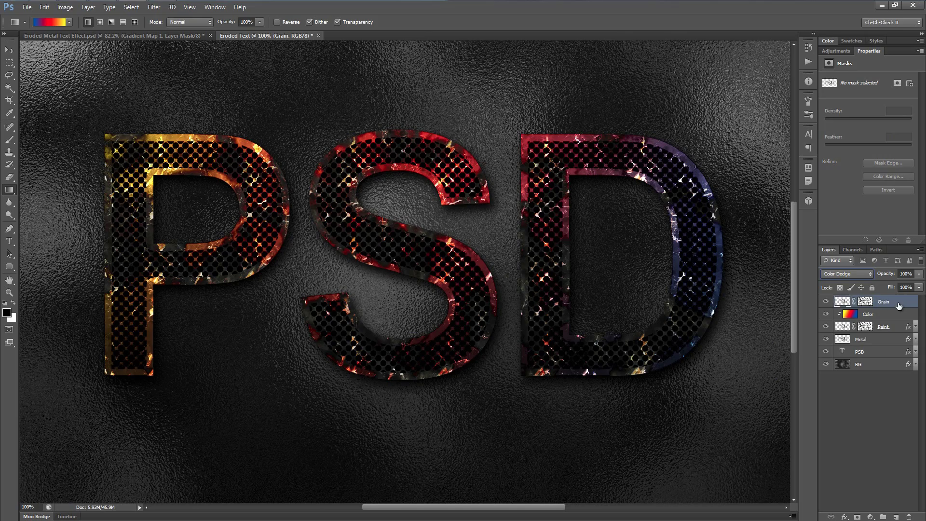
pyautogui.click(154, 6)
pyautogui.click(164, 45)
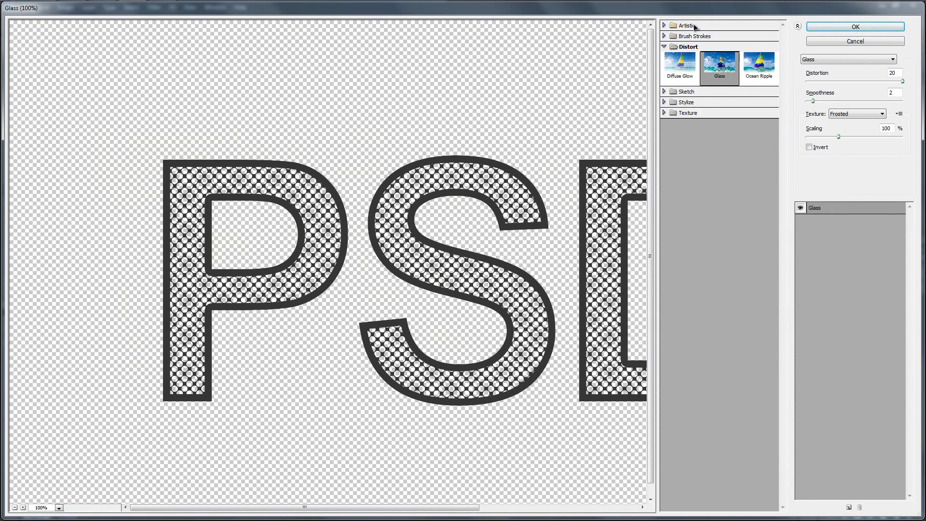
pyautogui.click(695, 27)
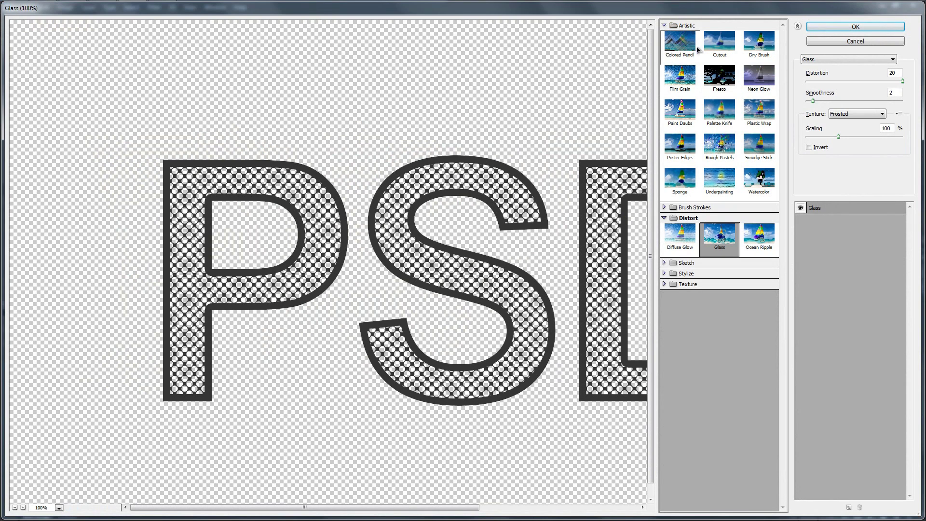
pyautogui.click(680, 81)
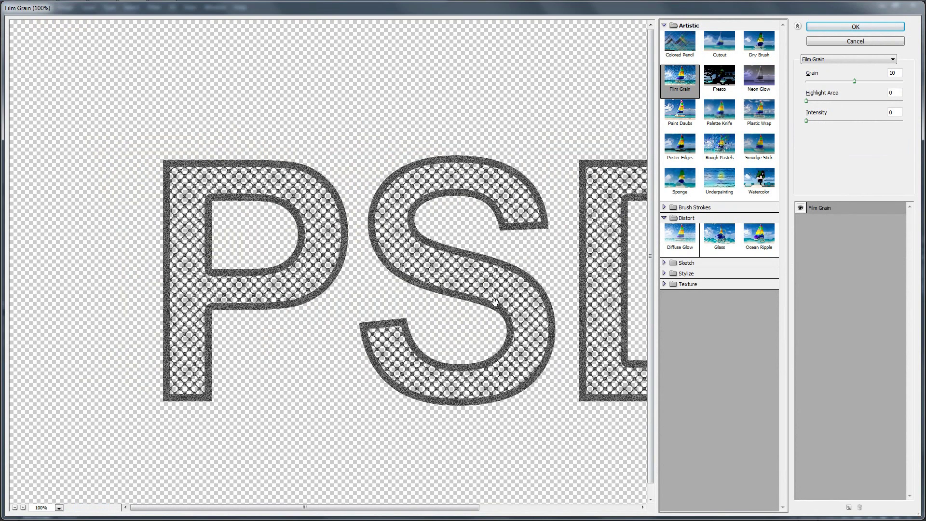
pyautogui.moveTo(494, 296); pyautogui.dragTo(363, 267)
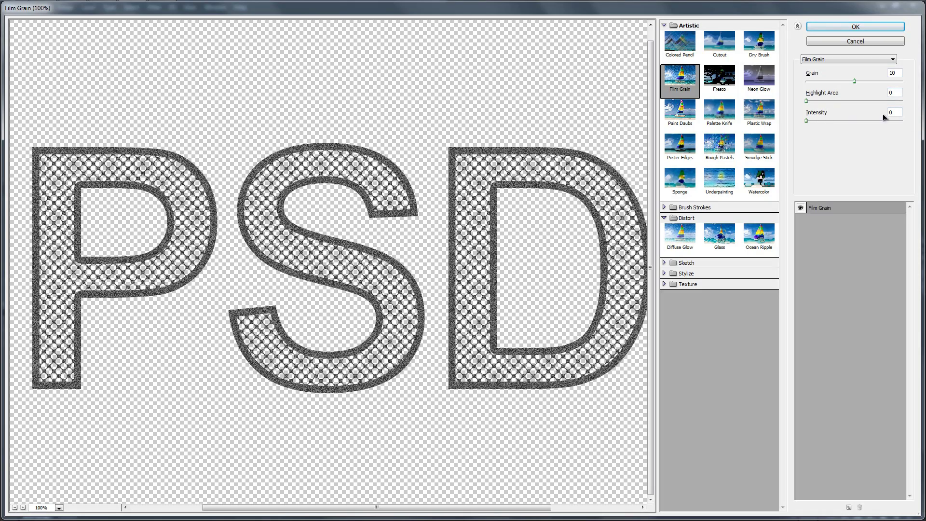
pyautogui.click(866, 28)
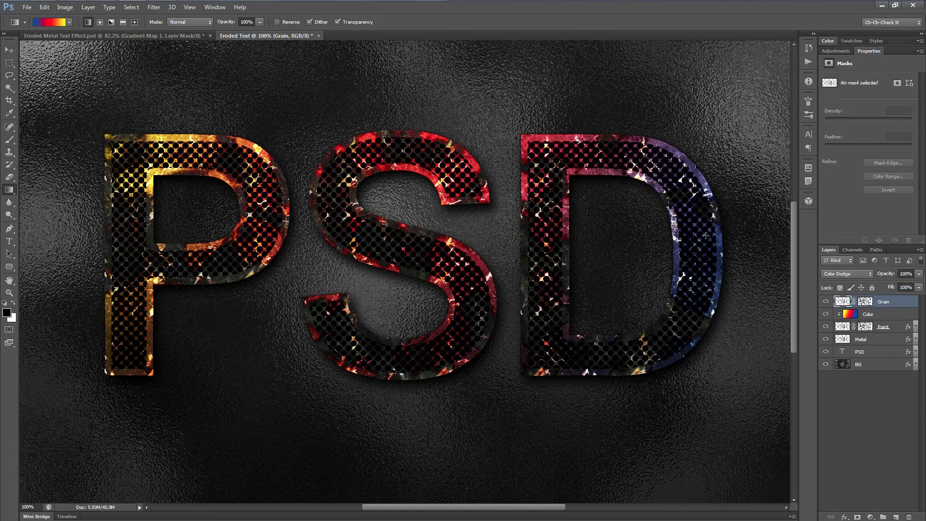
# Raise the Grain layer's contrast with Levels, using input levels 13, 0.51 and 159, and compare the preview before applying.
pyautogui.scroll(3, 446, 225)
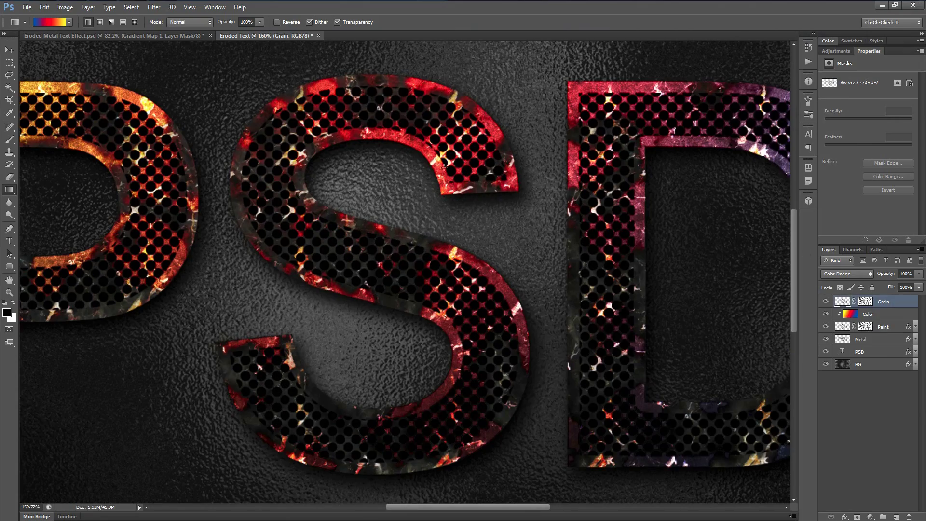
pyautogui.scroll(-3, 439, 153)
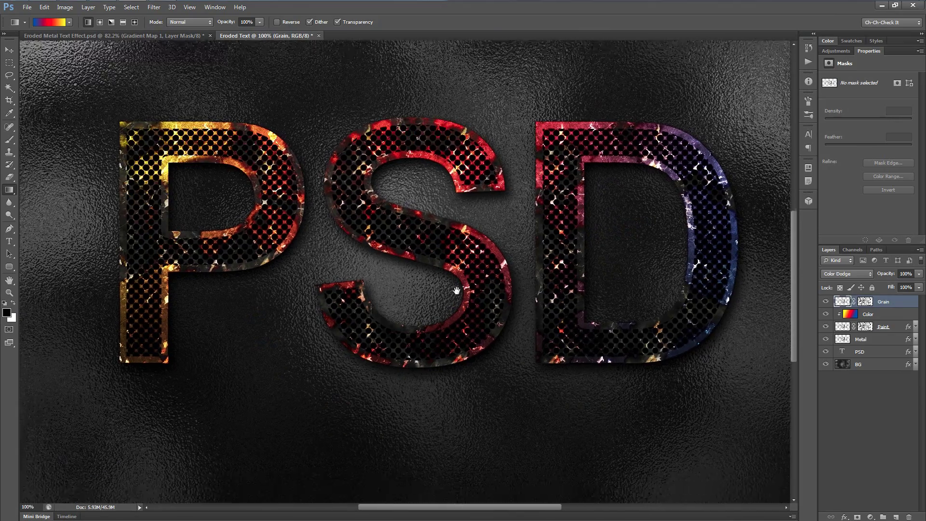
pyautogui.scroll(2, 451, 295)
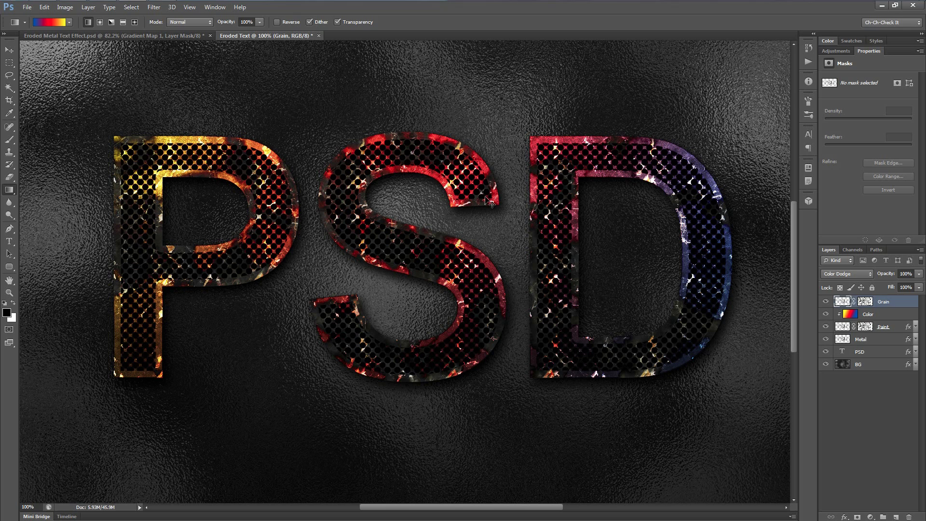
pyautogui.hotkey('ctrl', 'l')
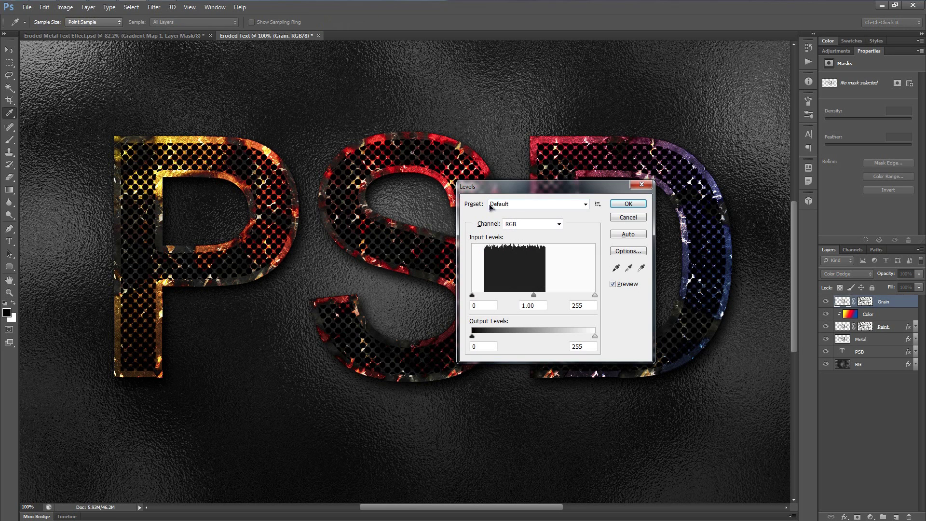
pyautogui.moveTo(595, 295); pyautogui.dragTo(553, 300)
pyautogui.moveTo(557, 186); pyautogui.dragTo(592, 229)
pyautogui.moveTo(547, 336); pyautogui.dragTo(563, 336)
pyautogui.moveTo(506, 334); pyautogui.dragTo(514, 336)
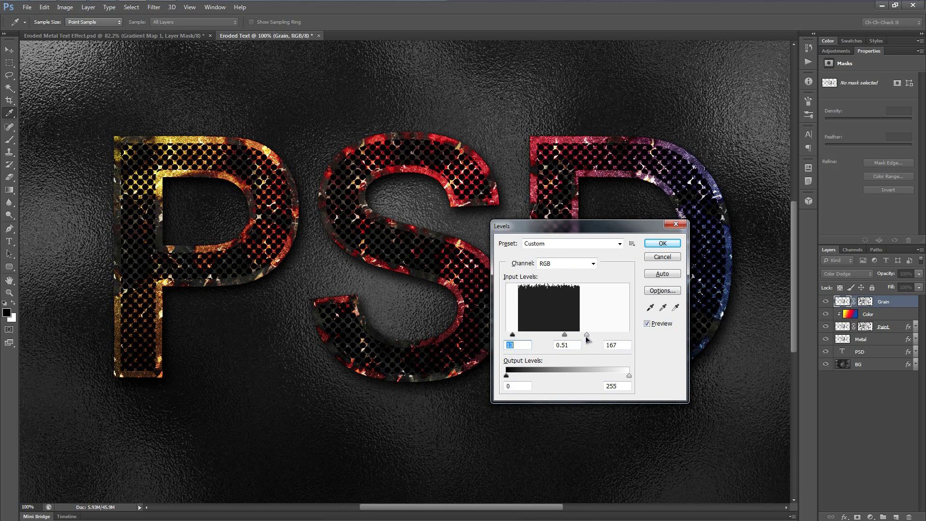
pyautogui.moveTo(586, 336); pyautogui.dragTo(583, 336)
pyautogui.moveTo(595, 230); pyautogui.dragTo(622, 193)
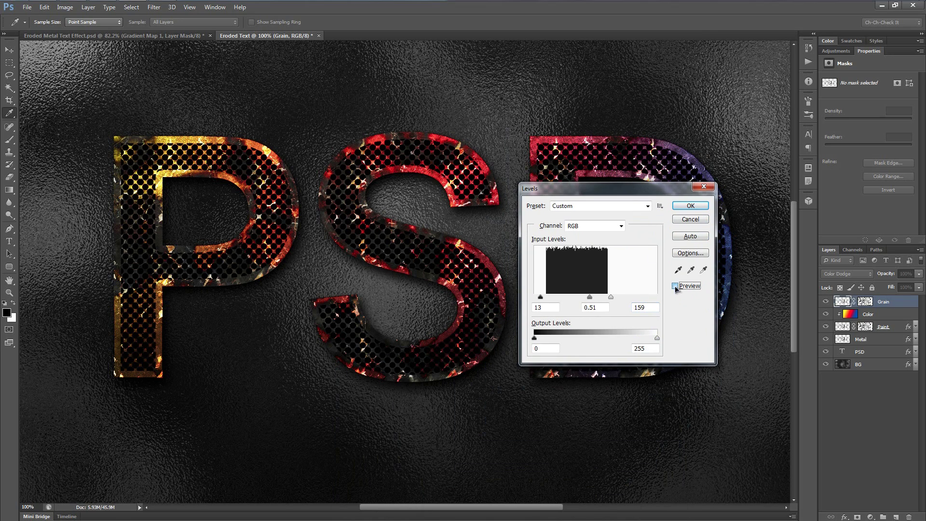
pyautogui.click(675, 286)
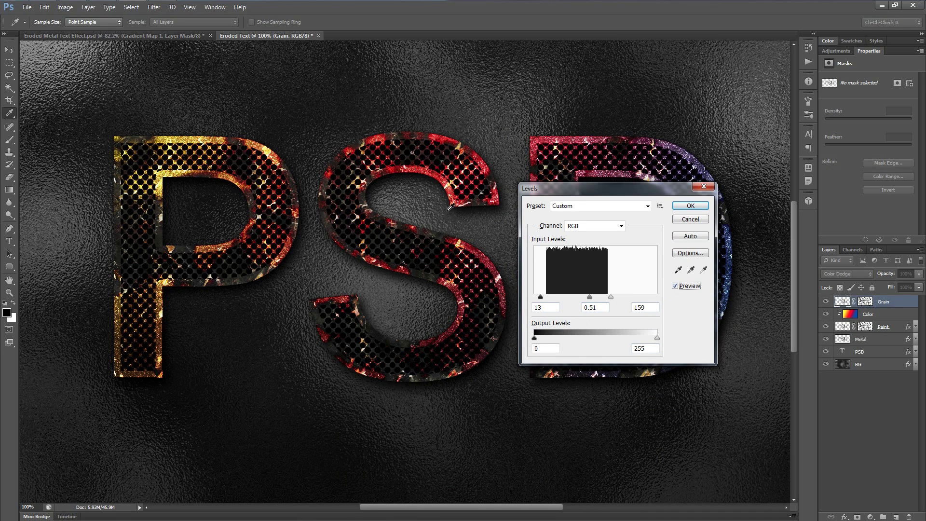
pyautogui.click(691, 206)
pyautogui.press('g')
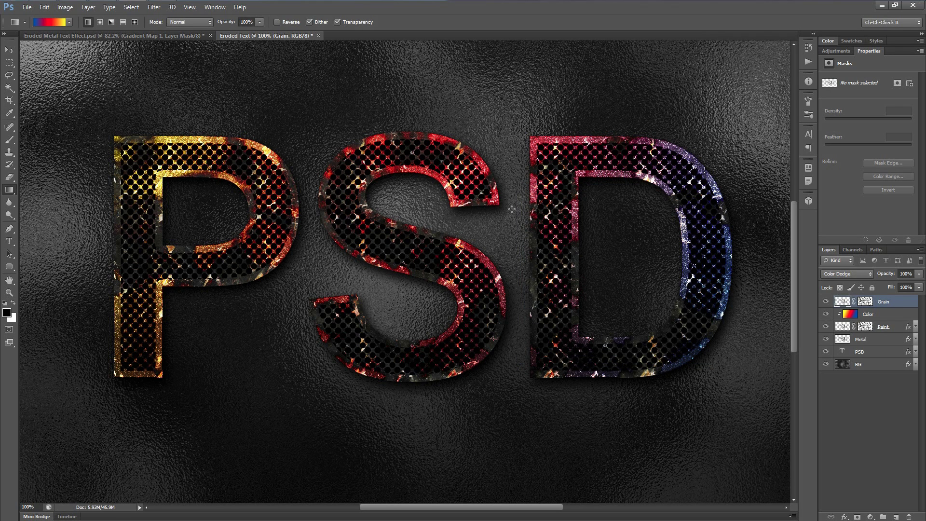
# Add a layer named Highlight above the Grain layer and load the Metal layer's shape as a selection.
pyautogui.click(896, 517)
pyautogui.doubleClick(867, 302)
pyautogui.write('Highlight')
pyautogui.press('Return')
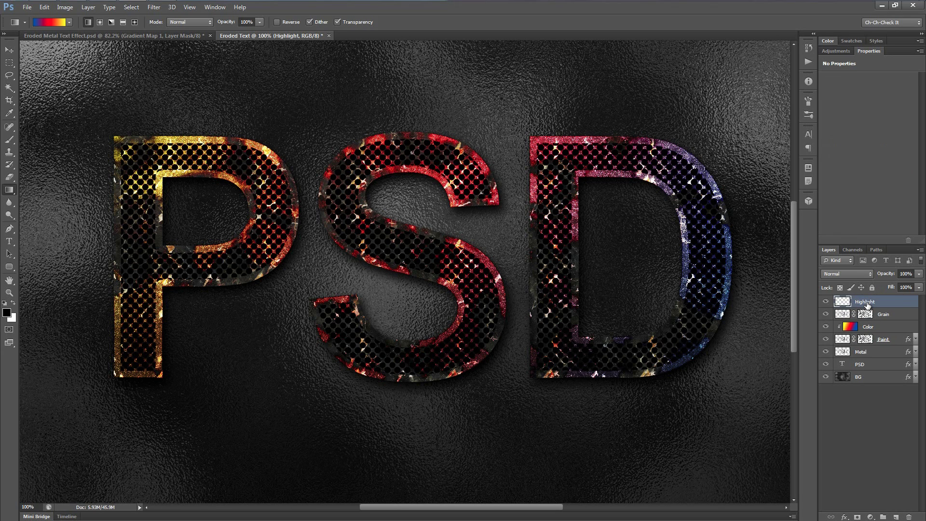
pyautogui.keyDown('ctrl'); pyautogui.click(843, 352); pyautogui.keyUp('ctrl')
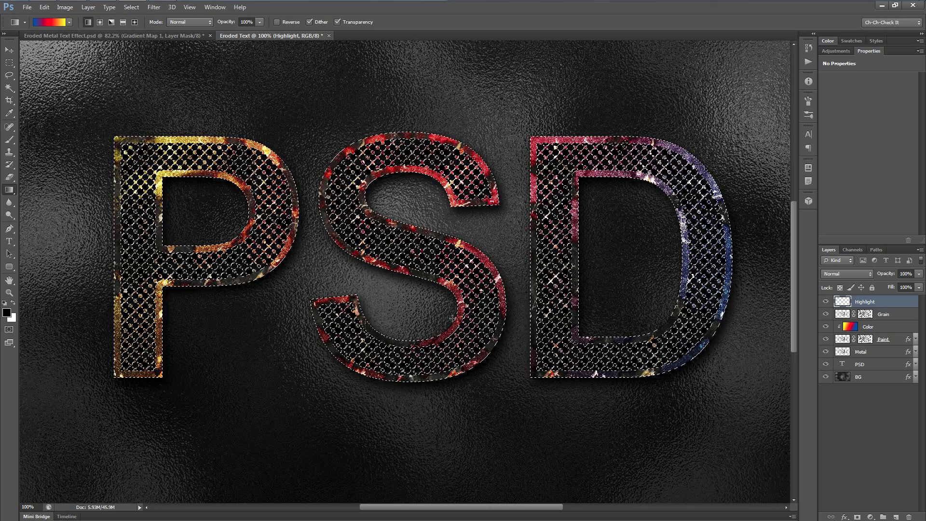
# Turn the selection into a thin white highlight along the metal's upper-left edges on the Highlight layer and deselect.
pyautogui.click(853, 250)
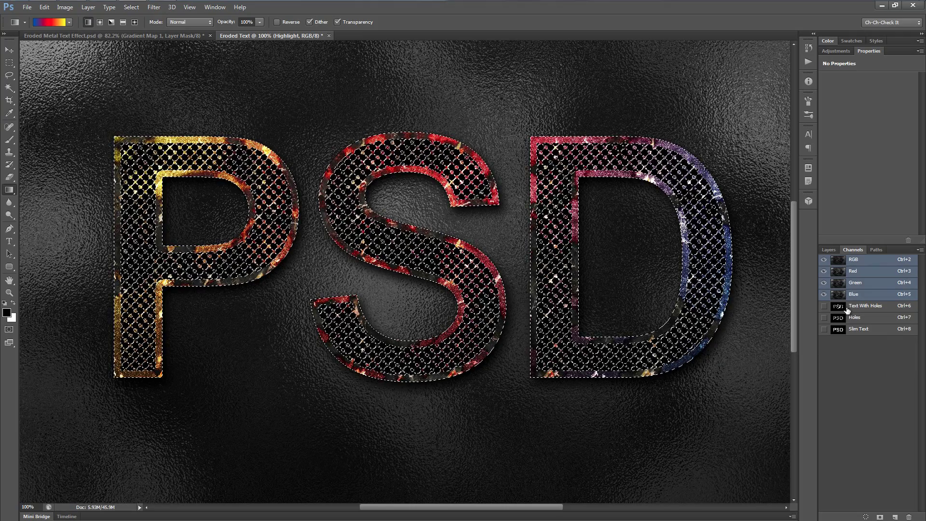
pyautogui.click(829, 250)
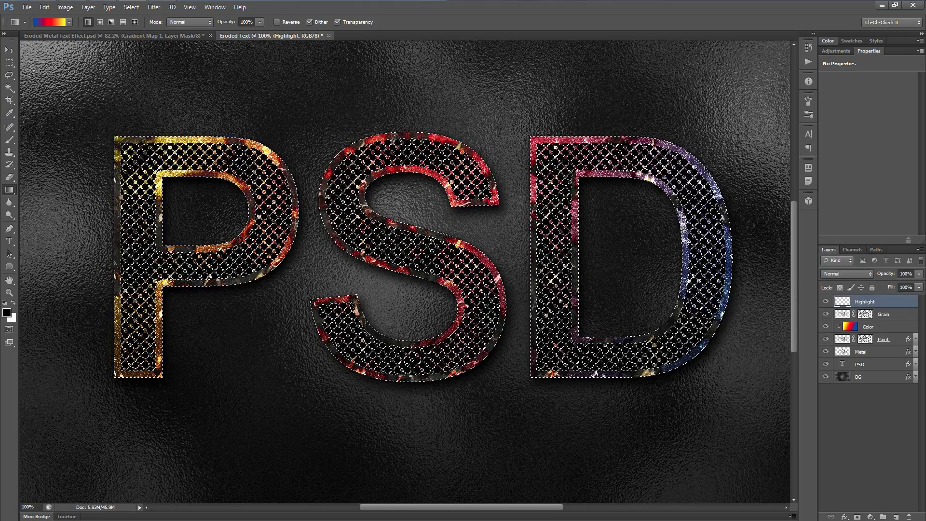
pyautogui.click(10, 67)
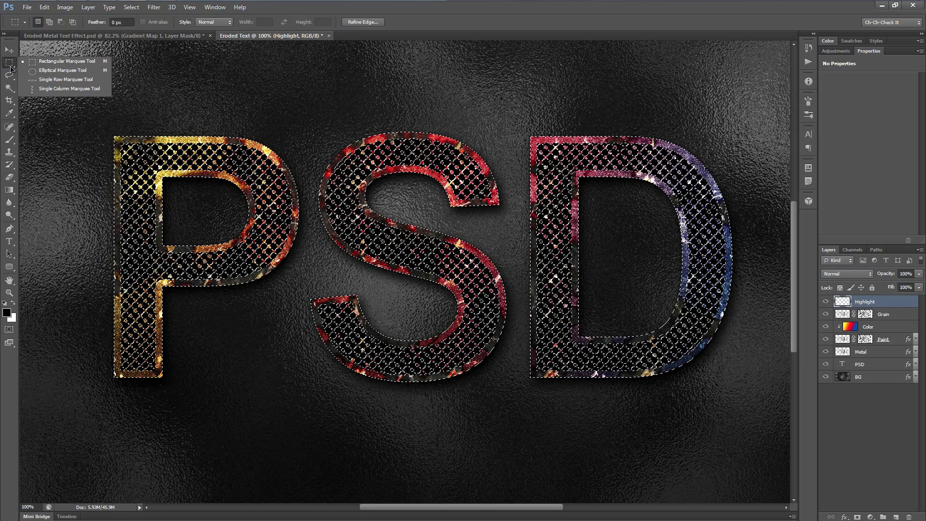
pyautogui.click(66, 62)
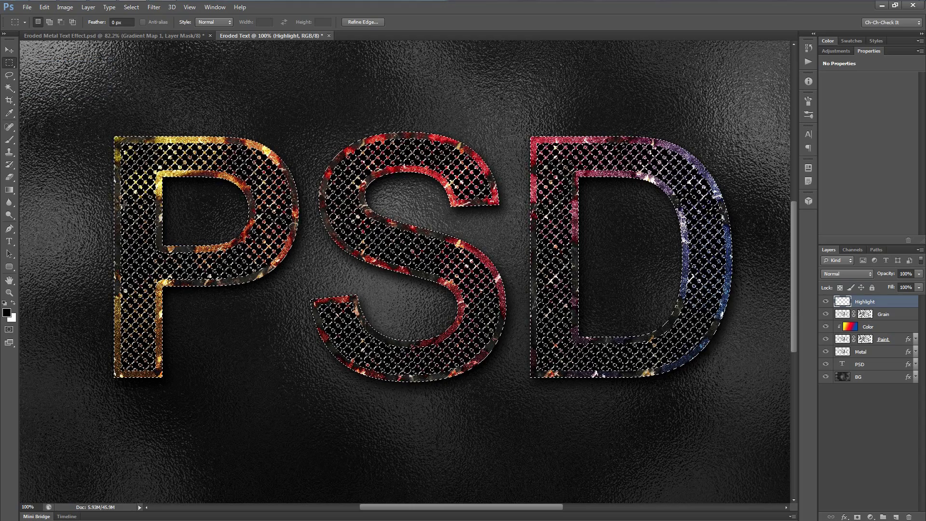
pyautogui.scroll(5, 133, 212)
pyautogui.scroll(4, 134, 212)
pyautogui.moveTo(133, 212); pyautogui.dragTo(263, 353)
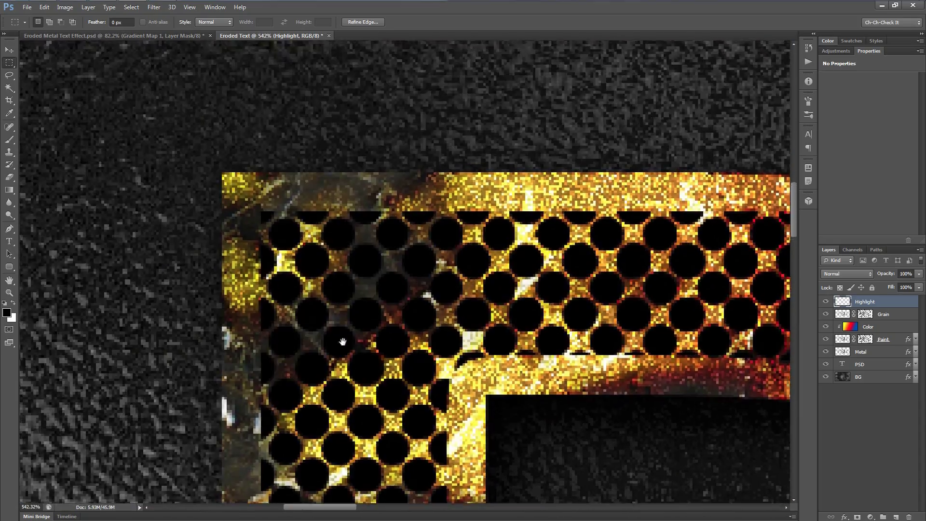
pyautogui.moveTo(337, 335); pyautogui.dragTo(236, 264)
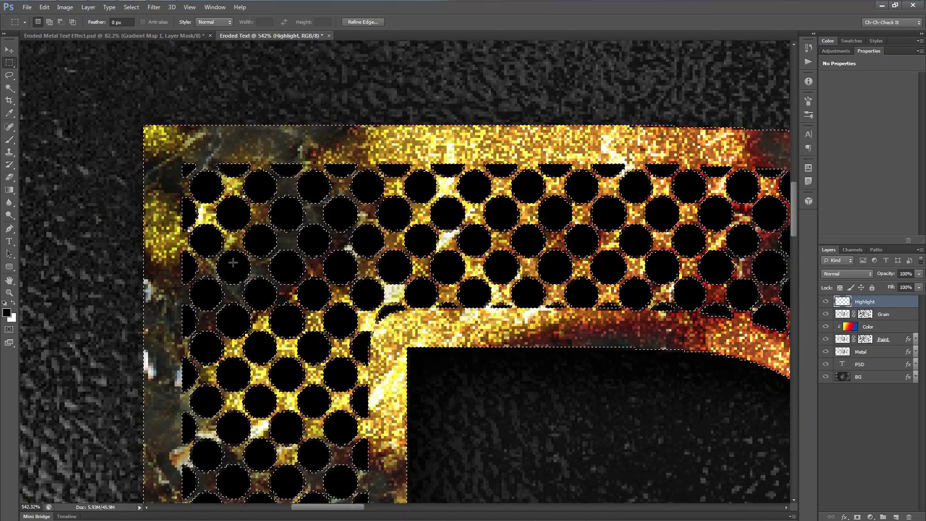
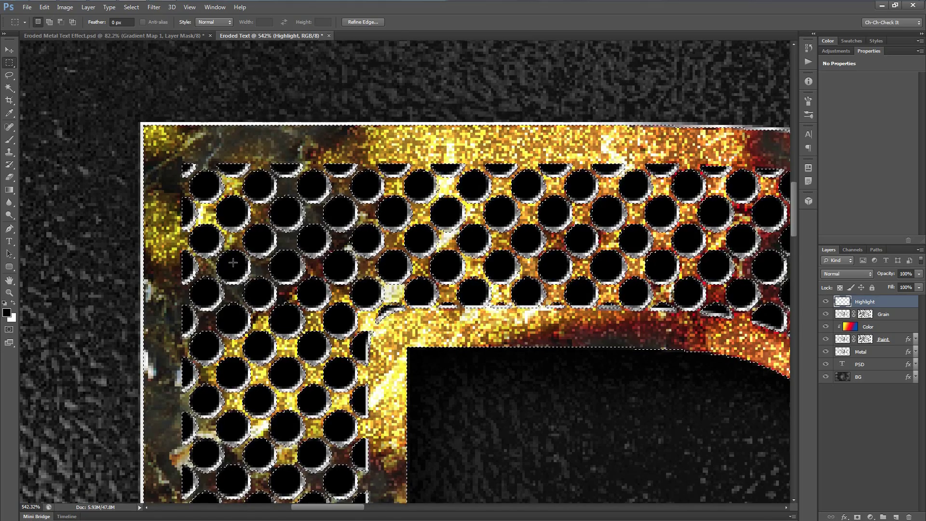
pyautogui.hotkey('ctrl', 'd')
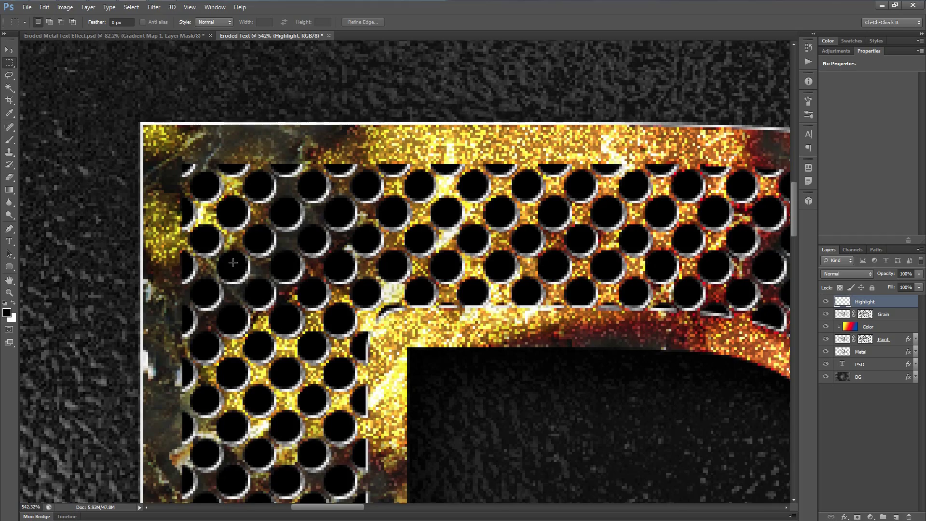
# Compare the lettering with the Highlight layer hidden and shown, and examine the edges of the holes up close.
pyautogui.hotkey('ctrl', '0')
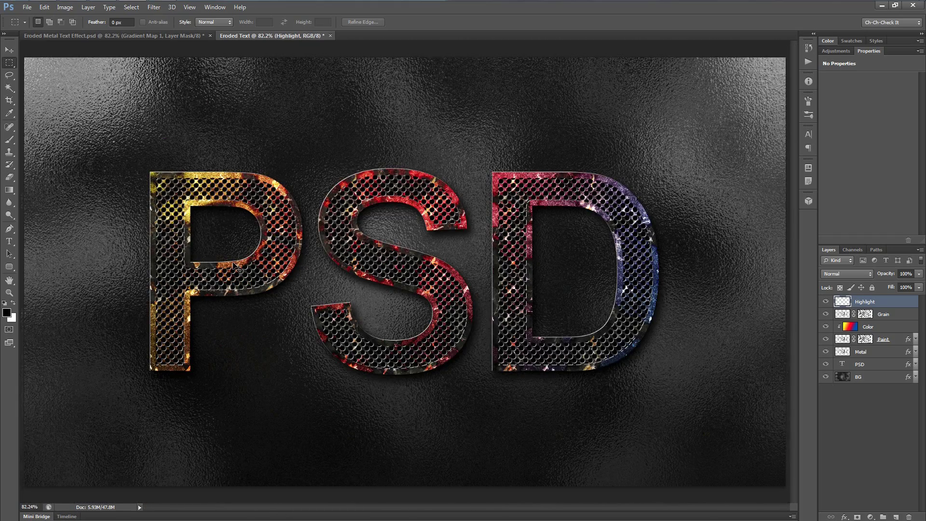
pyautogui.hotkey('ctrl', '1')
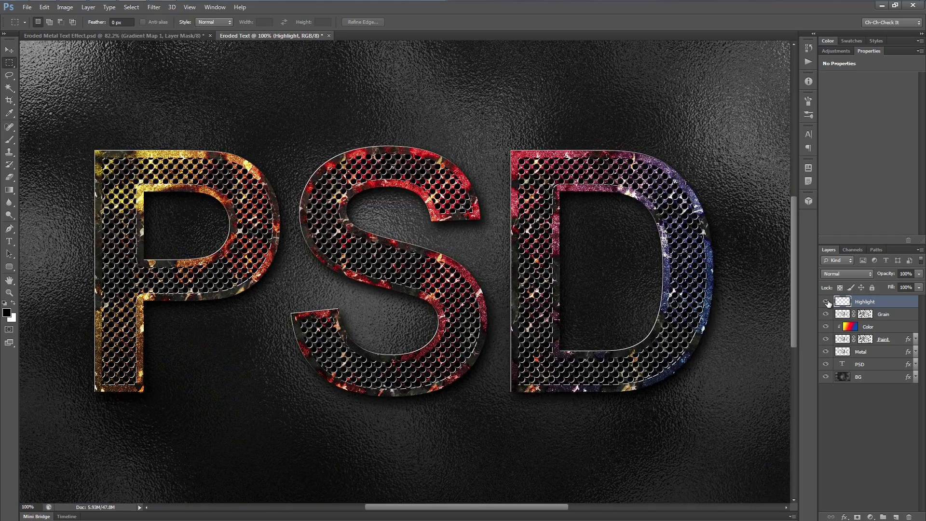
pyautogui.click(826, 302)
pyautogui.click(826, 301)
pyautogui.click(826, 301)
pyautogui.click(827, 302)
pyautogui.click(826, 301)
pyautogui.click(826, 301)
pyautogui.click(826, 302)
pyautogui.click(826, 301)
pyautogui.scroll(5, 598, 164)
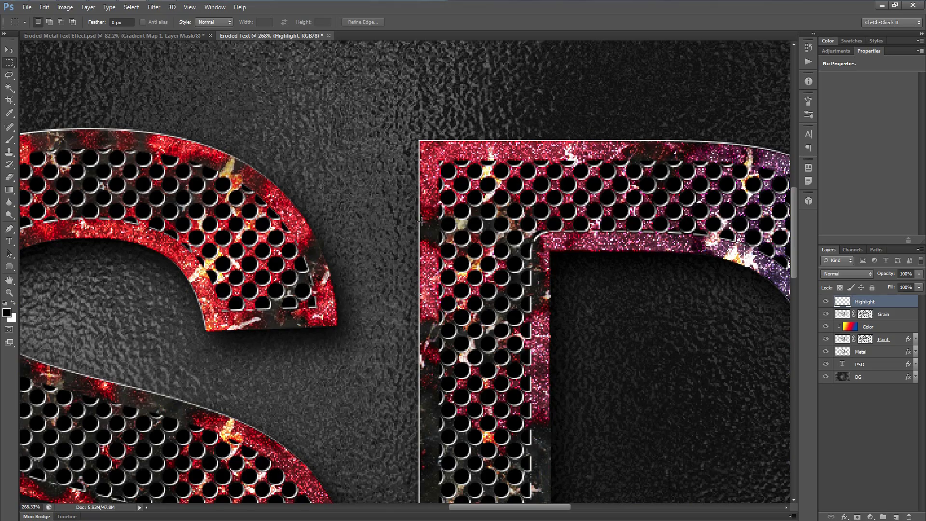
pyautogui.scroll(-5, 421, 221)
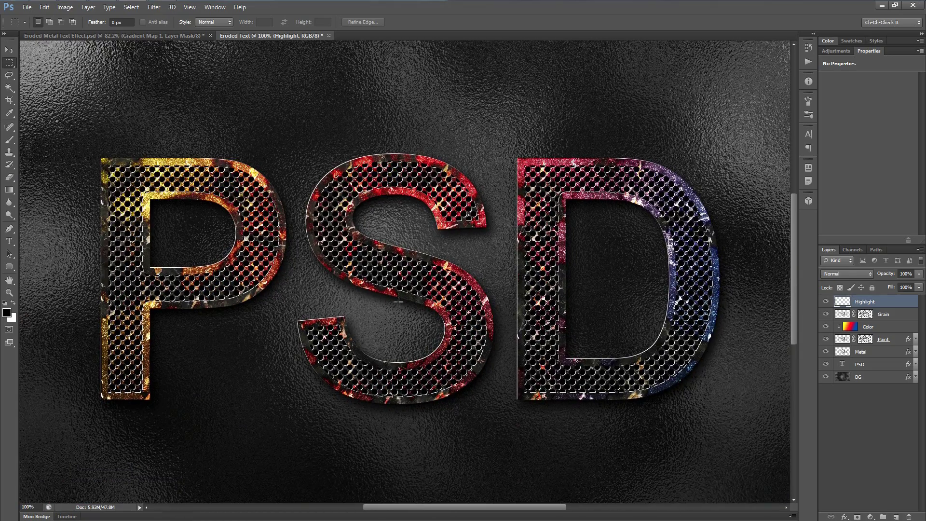
# Set the Highlight layer's Fill to 60%.
pyautogui.click(902, 289)
pyautogui.write('60')
pyautogui.press('Return')
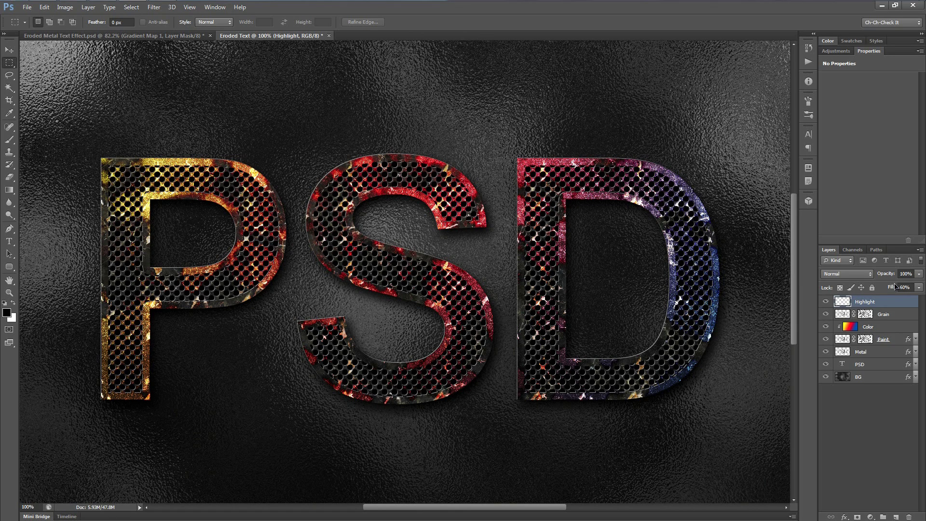
# Add a layer named Highlight 2 above the Highlight layer.
pyautogui.click(895, 516)
pyautogui.doubleClick(865, 301)
pyautogui.write('Highlight 2')
pyautogui.press('Return')
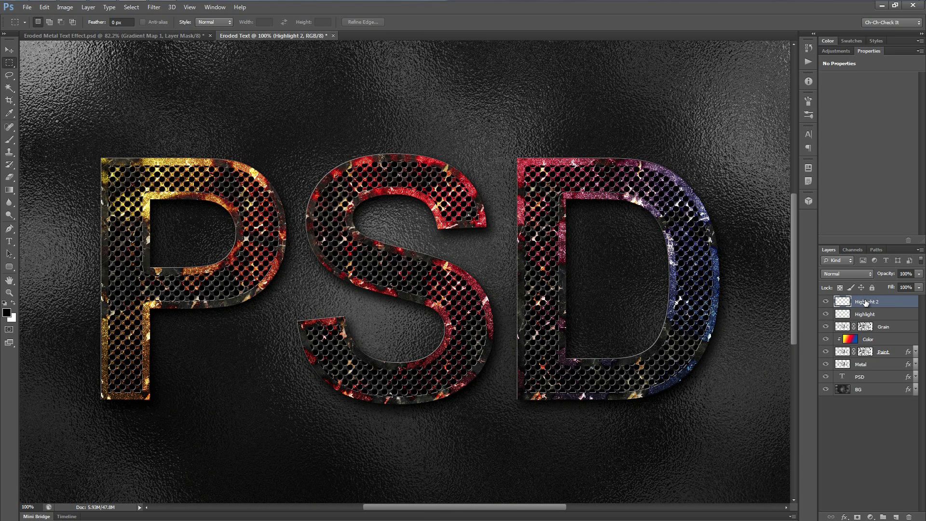
# Load the Slim Text channel as a selection and fill it with white on the Highlight 2 layer.
pyautogui.click(853, 250)
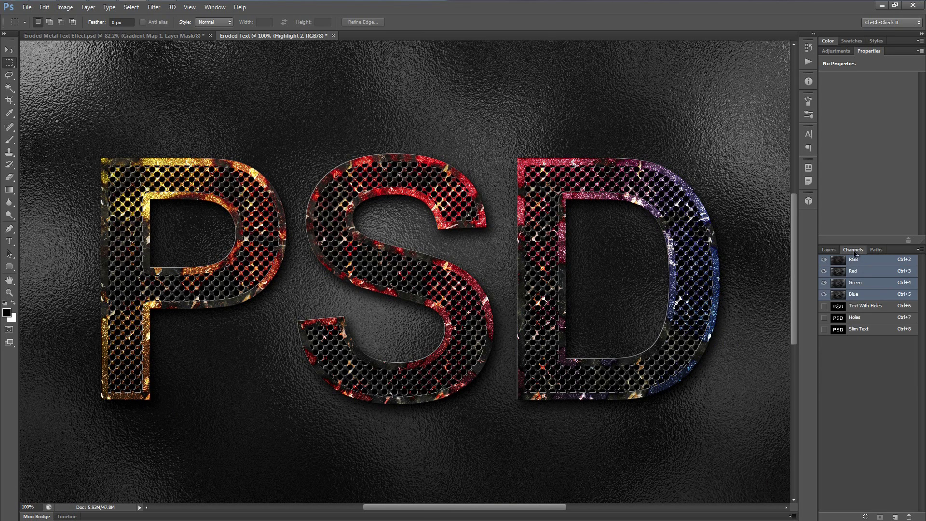
pyautogui.keyDown('ctrl'); pyautogui.click(839, 330); pyautogui.keyUp('ctrl')
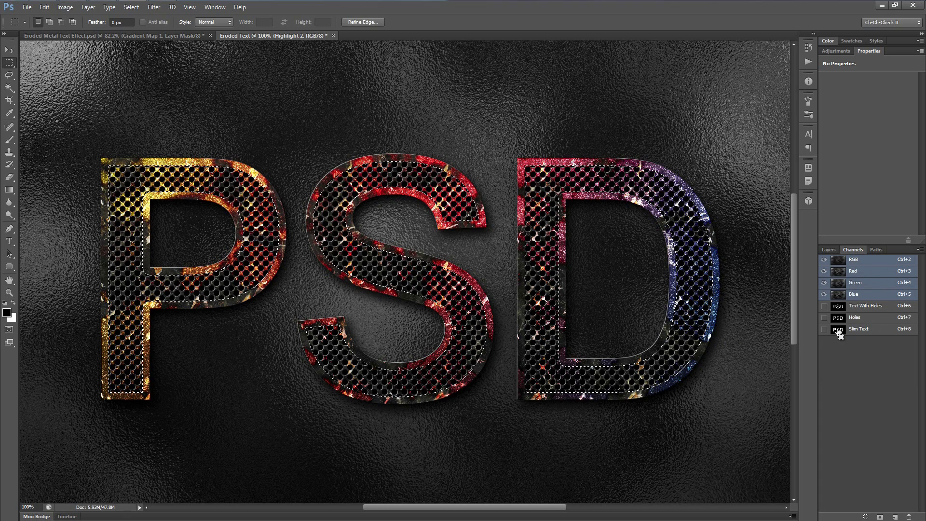
pyautogui.click(827, 250)
pyautogui.moveTo(391, 401); pyautogui.dragTo(557, 348)
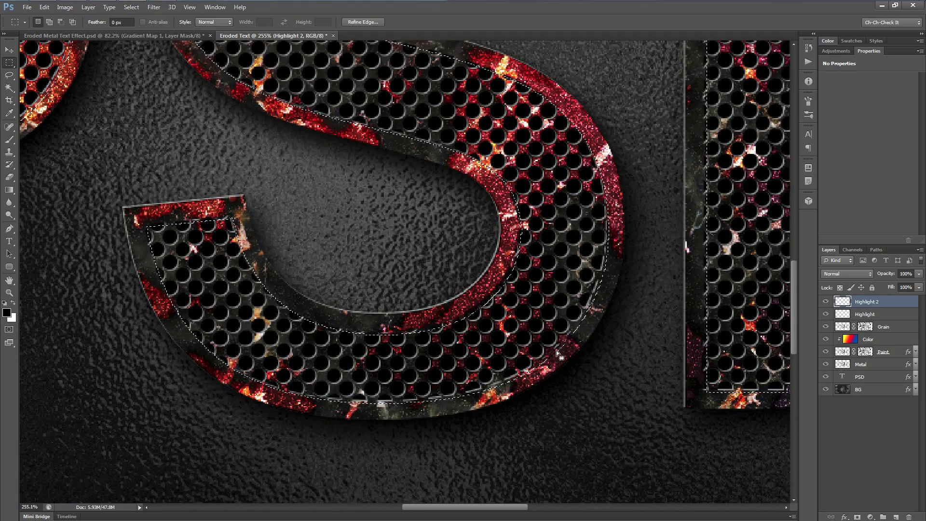
pyautogui.hotkey('ctrl', 'BackSpace')
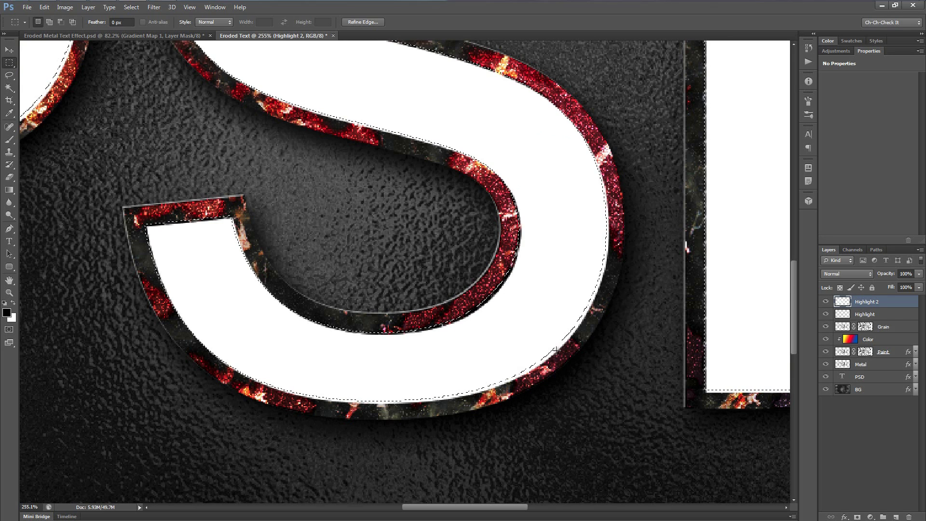
# Shift the selection slightly up and left, clear the white fill inside it on Highlight 2, and deselect.
pyautogui.press('Up')
pyautogui.press('Left')
pyautogui.press('Delete')
pyautogui.hotkey('ctrl', 'd')
pyautogui.hotkey('ctrl', '1')
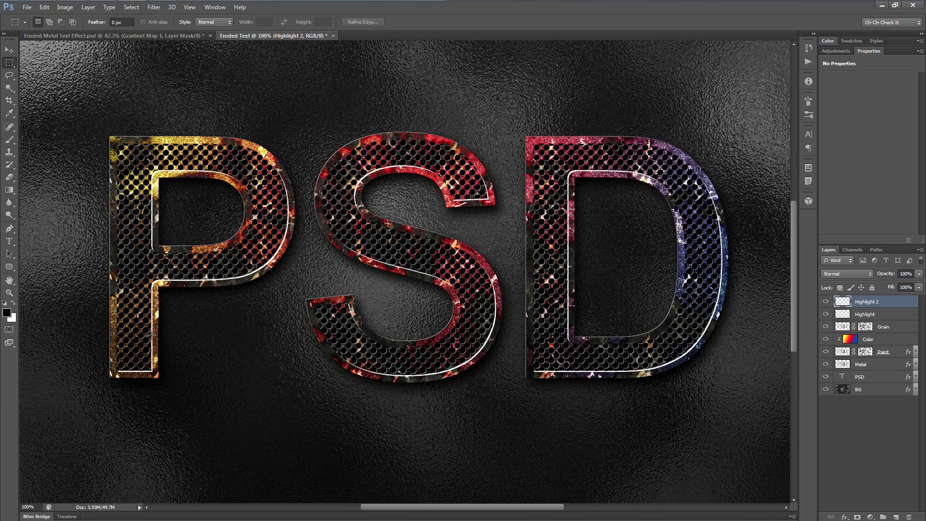
# Apply a Gaussian Blur with a 1.2-pixel radius to the Highlight 2 layer.
pyautogui.scroll(2, 502, 202)
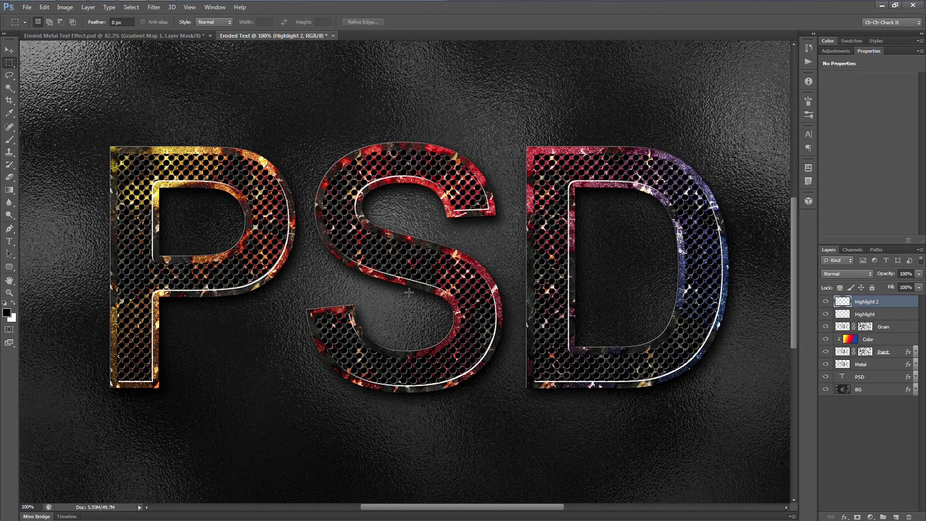
pyautogui.click(154, 9)
pyautogui.moveTo(180, 105)
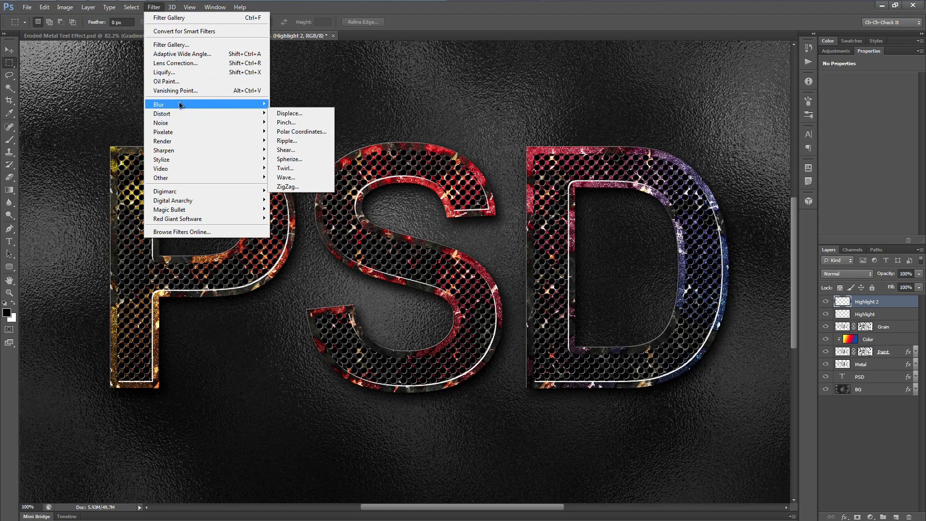
pyautogui.click(311, 172)
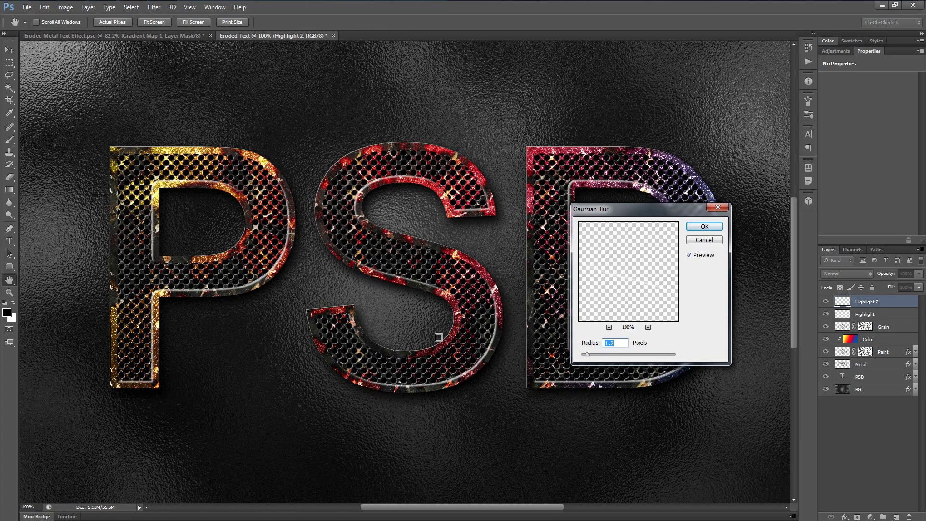
pyautogui.click(704, 226)
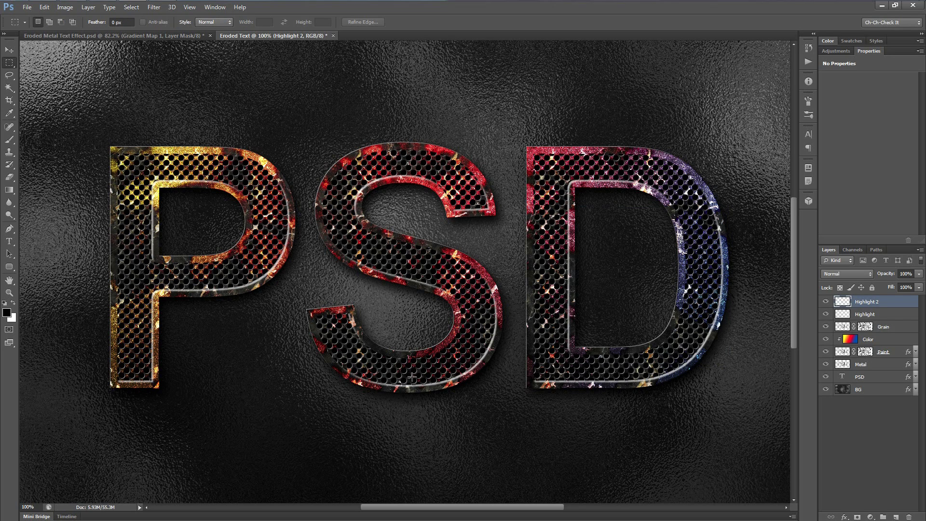
# Add a layer named Shadow above the Highlight 2 layer.
pyautogui.click(896, 517)
pyautogui.doubleClick(866, 301)
pyautogui.write('Shadow')
pyautogui.press('Return')
# Load the Slim Text channel as a selection shifted slightly up and left, and fill it with black on the Shadow layer.
pyautogui.click(852, 250)
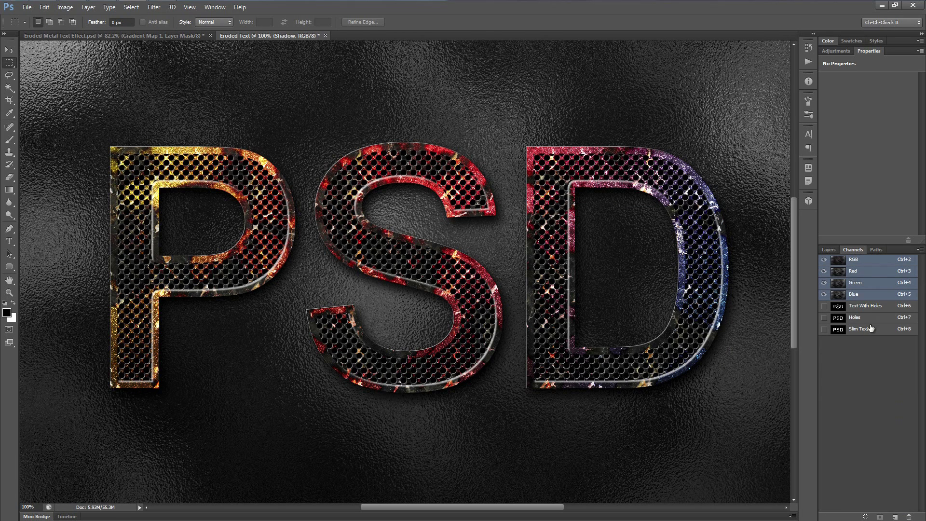
pyautogui.keyDown('ctrl'); pyautogui.click(837, 331); pyautogui.keyUp('ctrl')
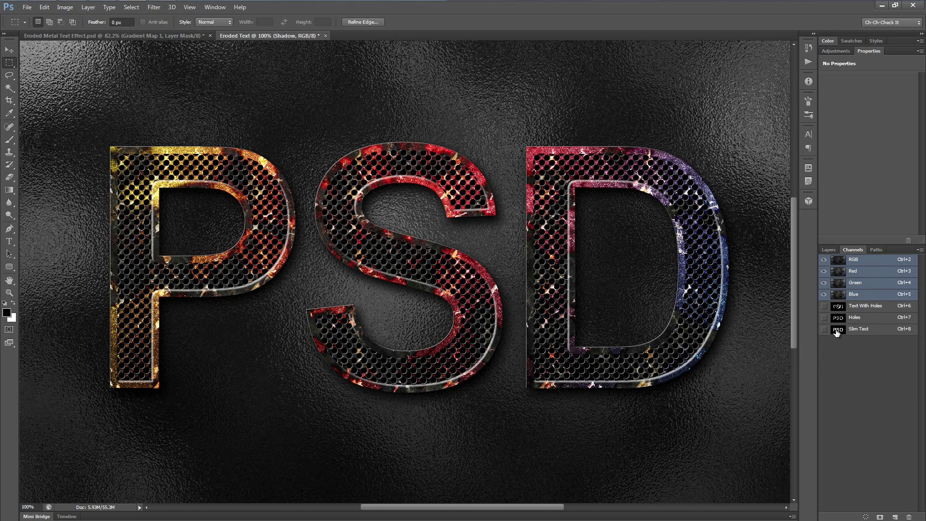
pyautogui.click(828, 250)
pyautogui.scroll(3, 368, 306)
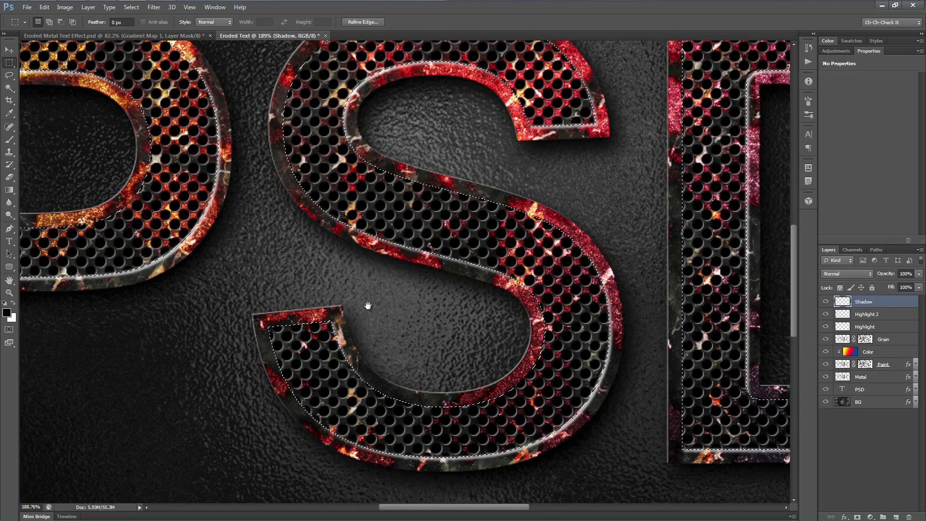
pyautogui.scroll(2, 364, 305)
pyautogui.hscroll(-2, 361, 304)
pyautogui.press('Up')
pyautogui.press('Up')
pyautogui.press('Left')
pyautogui.press('Left')
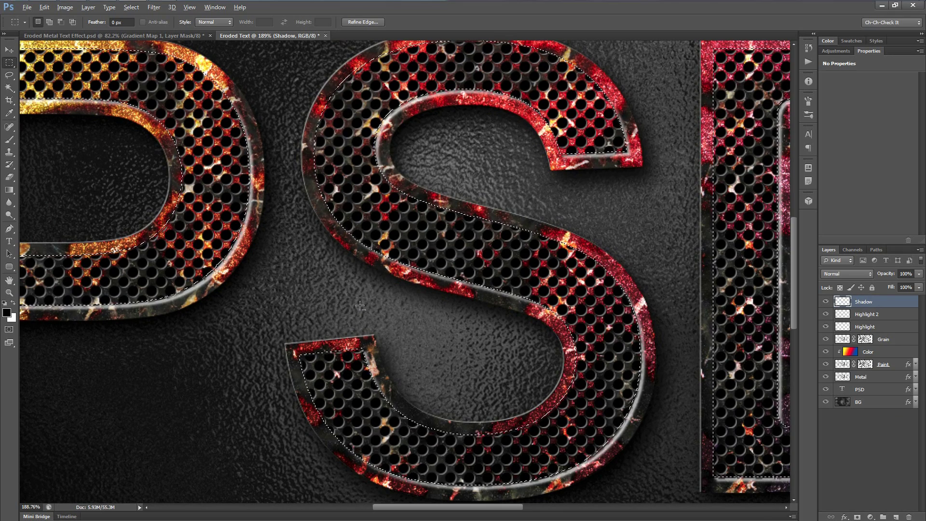
pyautogui.hotkey('alt', 'BackSpace')
# Shift the selection slightly down and right, clear the black fill inside it on the Shadow layer, and deselect.
pyautogui.hotkey('ctrl', 'Down')
pyautogui.hotkey('ctrl', 'Down')
pyautogui.hotkey('ctrl', 'Right')
pyautogui.hotkey('ctrl', 'Right')
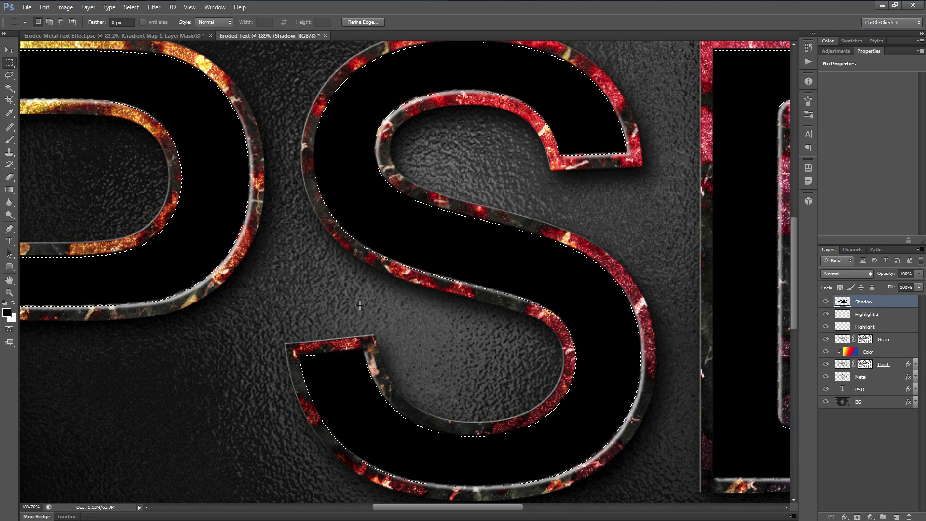
pyautogui.press('Delete')
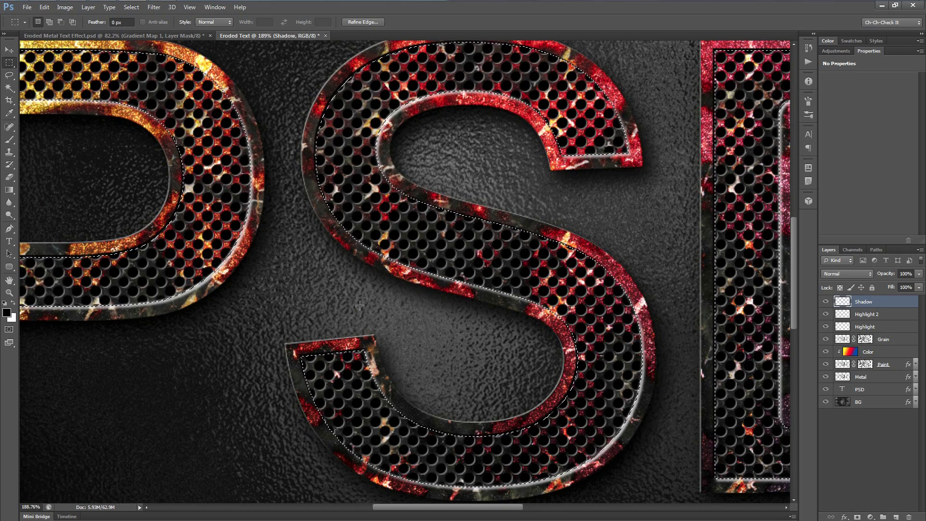
pyautogui.hotkey('ctrl', 'd')
# Add a layer named Shadow 2 above the Shadow layer.
pyautogui.scroll(3, 451, 275)
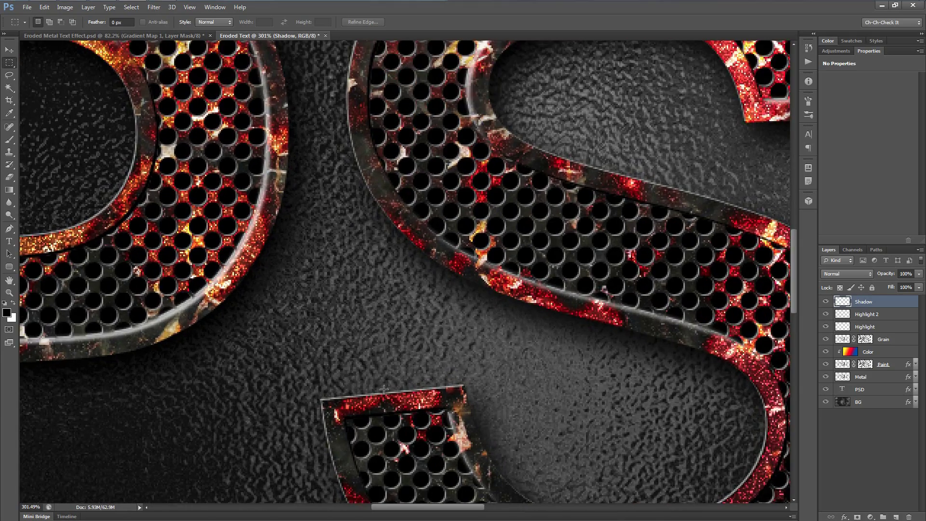
pyautogui.scroll(5, 397, 311)
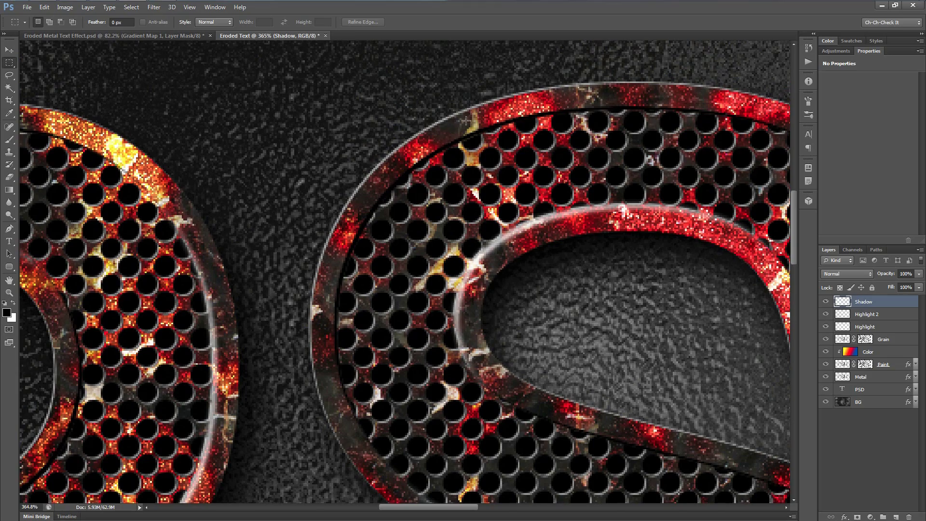
pyautogui.scroll(-5, 491, 268)
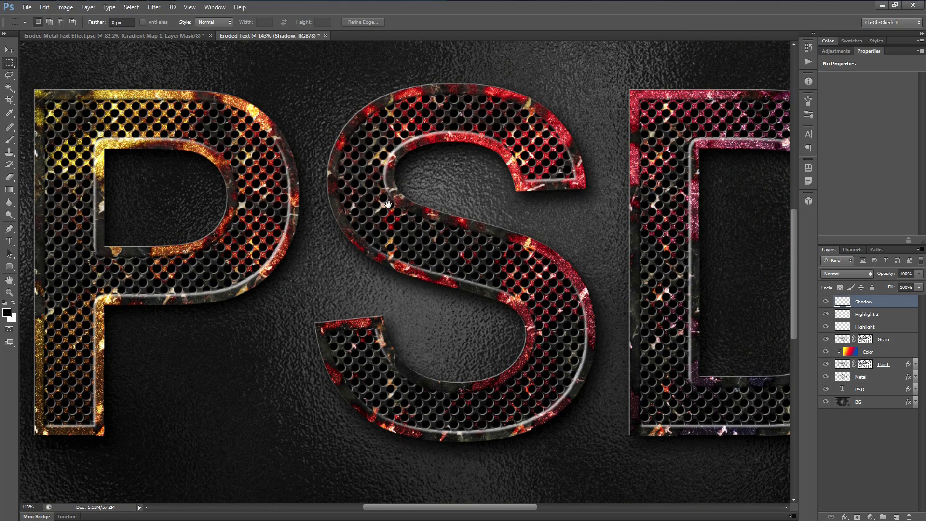
pyautogui.moveTo(407, 146); pyautogui.dragTo(419, 173)
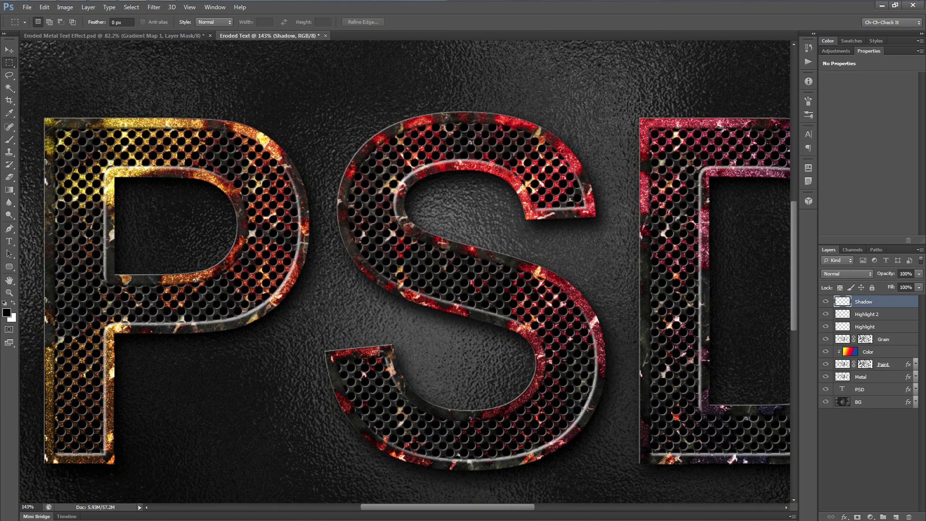
pyautogui.scroll(-3, 380, 349)
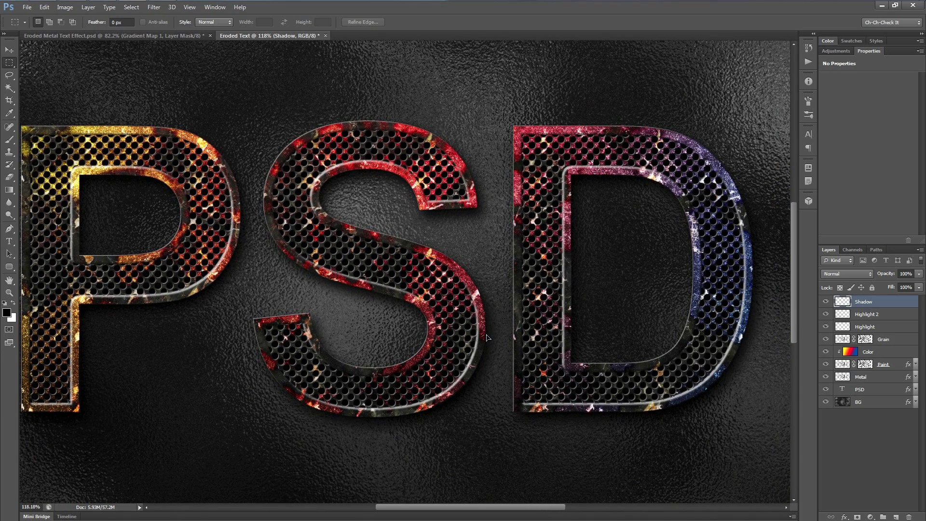
pyautogui.click(895, 517)
pyautogui.doubleClick(859, 300)
pyautogui.write('Shadow 2')
pyautogui.press('Return')
# Load the outline of the PSD text layer as a selection and fill it with black on Shadow 2.
pyautogui.click(853, 250)
pyautogui.click(829, 250)
pyautogui.moveTo(841, 404); pyautogui.dragTo(586, 329)
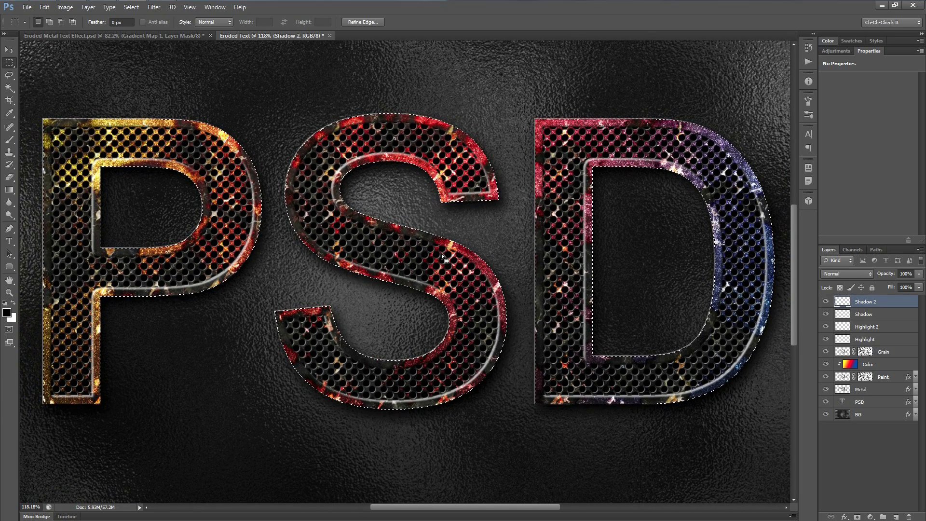
pyautogui.hotkey('alt', 'BackSpace')
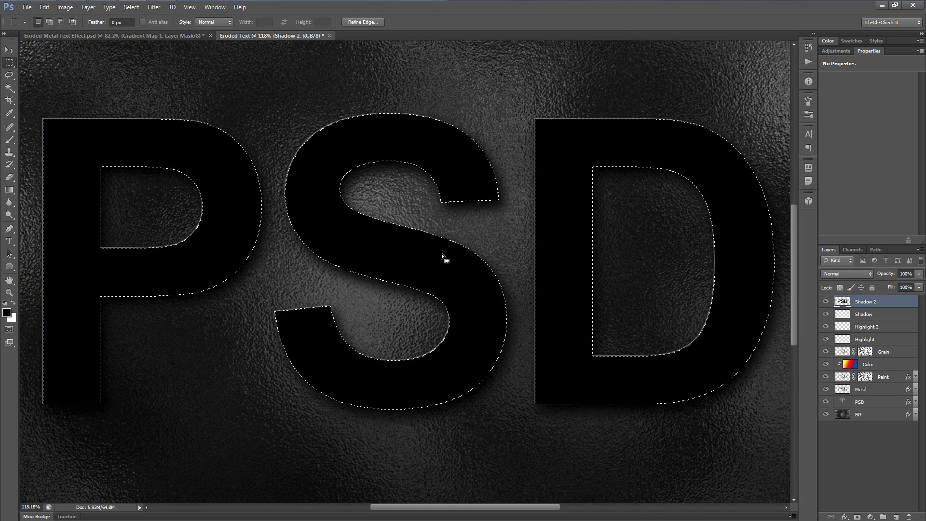
# Shift the selection slightly up and left, clear the black fill inside it on Shadow 2, and deselect.
pyautogui.press('Left')
pyautogui.press('Left')
pyautogui.press('Left')
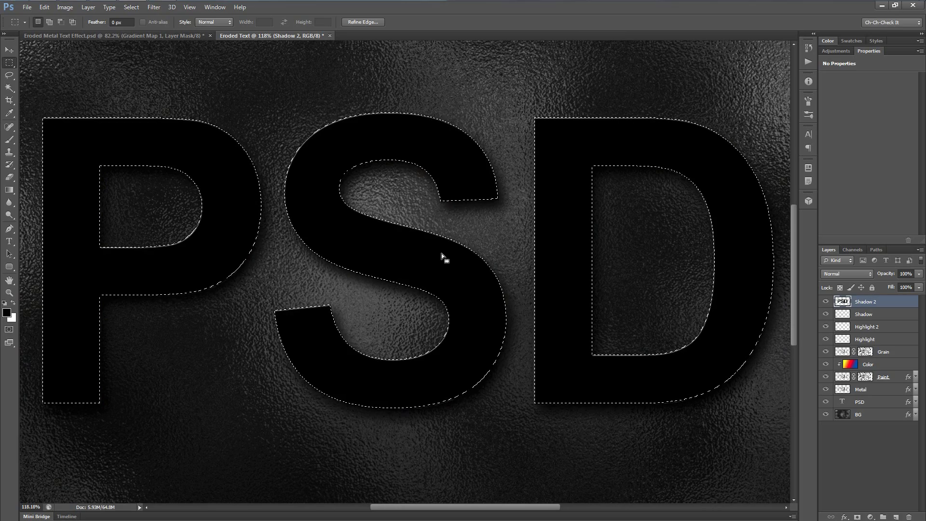
pyautogui.press('Delete')
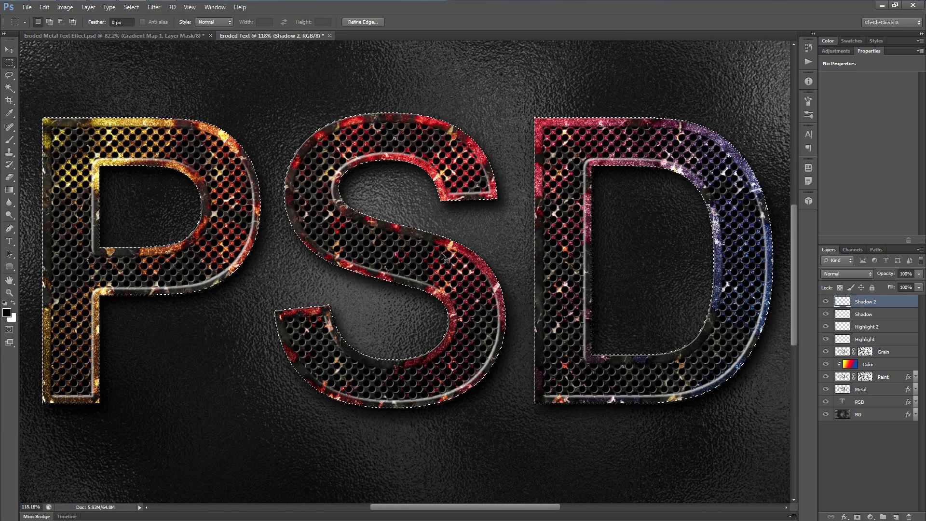
# Add a layer named Highlight 3 above the Shadow 2 layer.
pyautogui.scroll(5, 444, 414)
pyautogui.scroll(4, 444, 415)
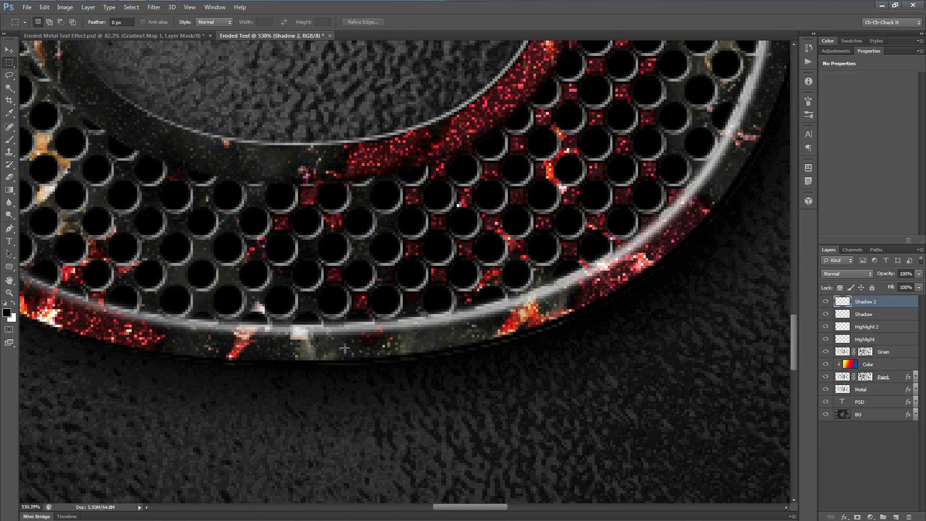
pyautogui.scroll(-4, 346, 348)
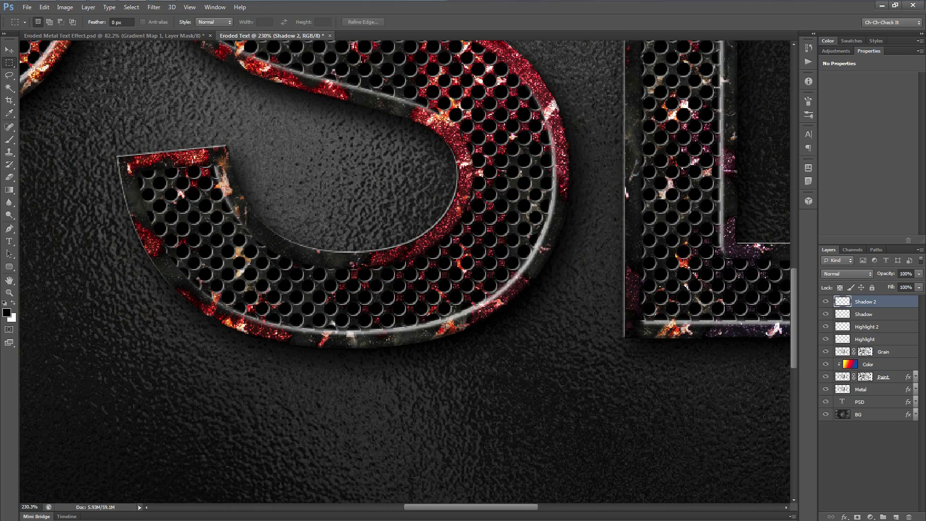
pyautogui.scroll(-4, 444, 326)
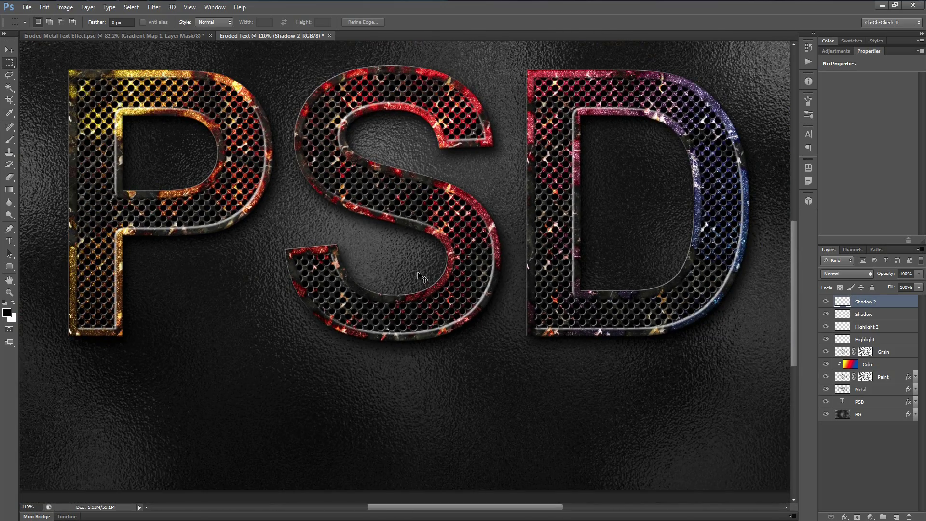
pyautogui.scroll(-1, 423, 278)
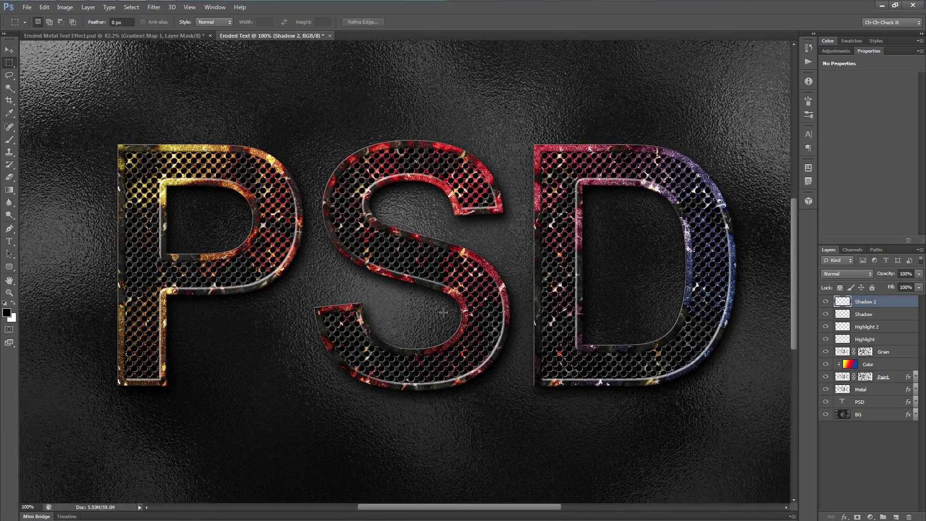
pyautogui.click(896, 517)
pyautogui.doubleClick(866, 302)
pyautogui.write('Highlight 3')
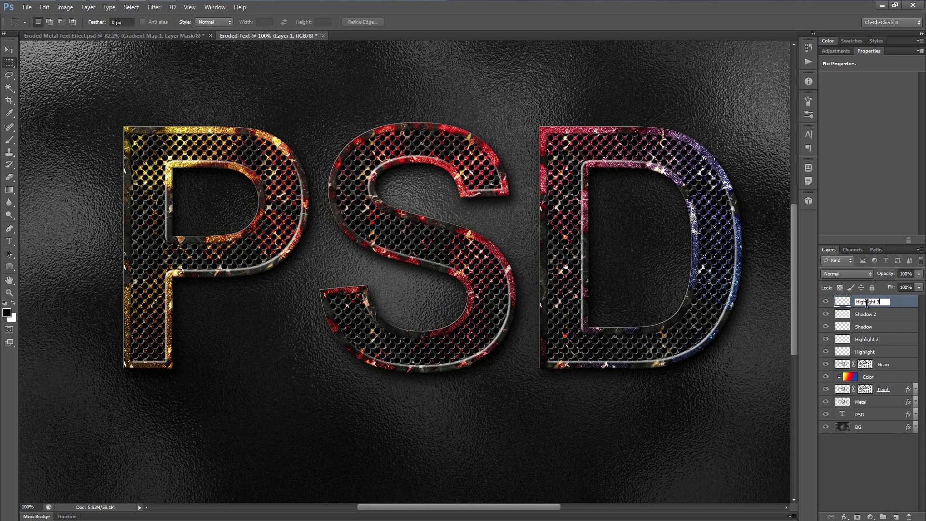
pyautogui.press('Return')
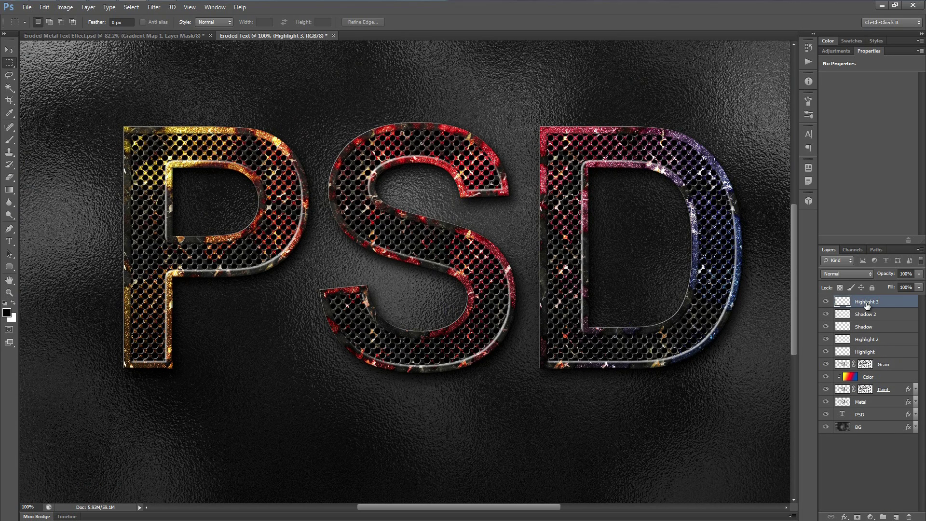
# Fill the PSD text outline with white on Highlight 3 and clear all but a thin line along the letters' upper-left edges.
pyautogui.keyDown('ctrl'); pyautogui.click(842, 415); pyautogui.keyUp('ctrl')
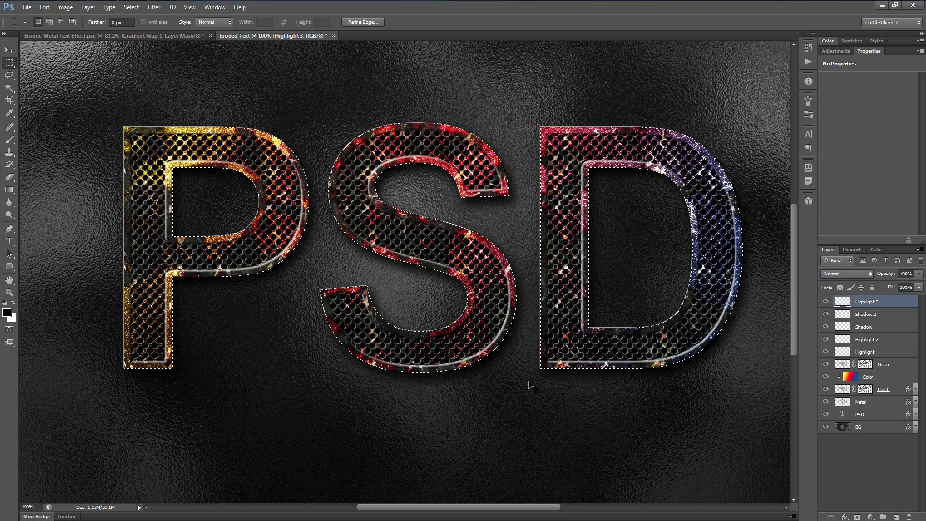
pyautogui.hotkey('ctrl', 'BackSpace')
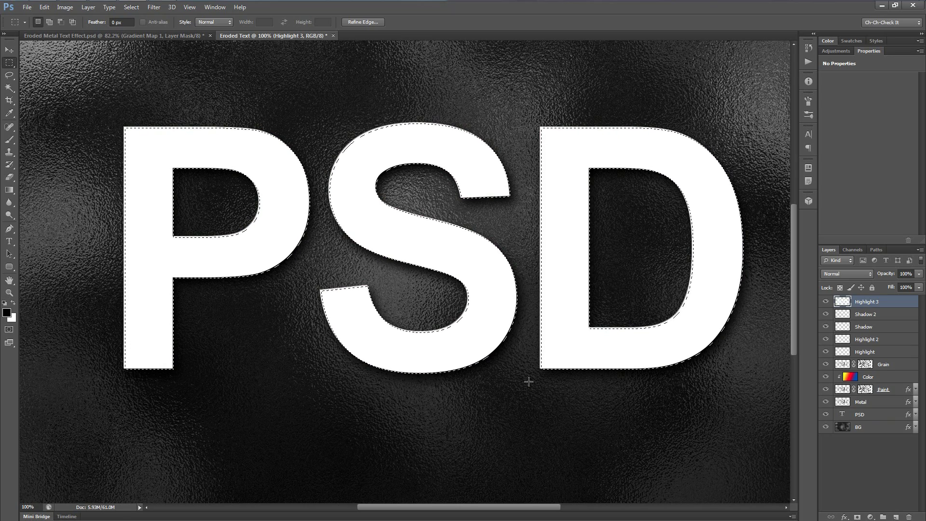
pyautogui.hotkey('ctrl', 'z')
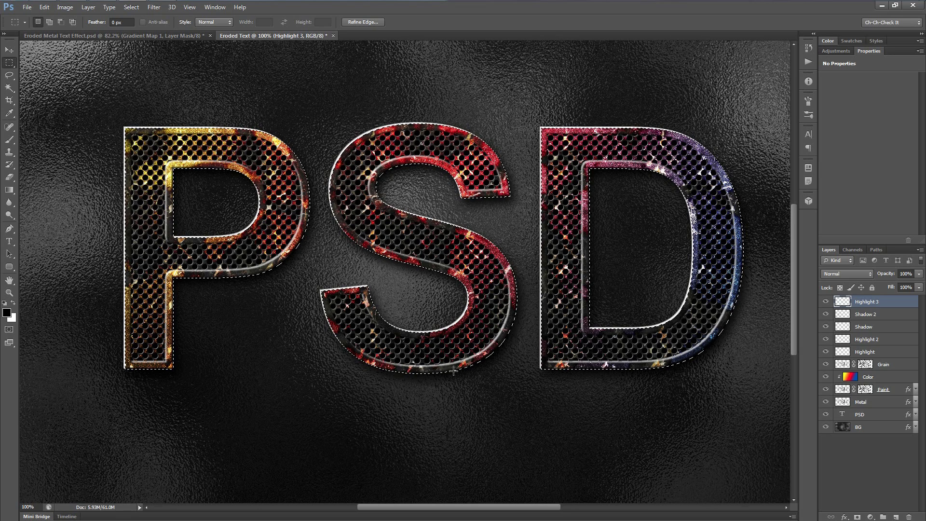
pyautogui.hotkey('ctrl', 'd')
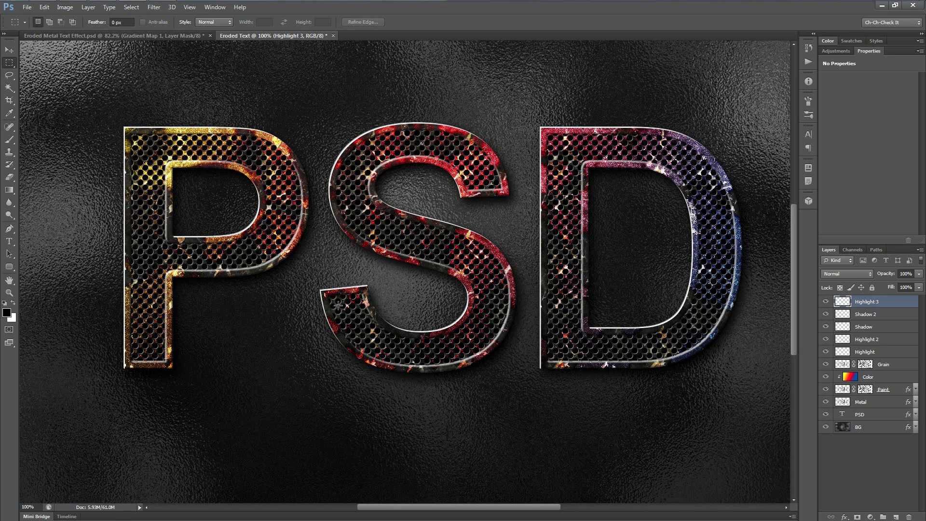
# Reapply the last Gaussian Blur to the Highlight 3 layer and view the whole image.
pyautogui.hotkey('ctrl', 'f')
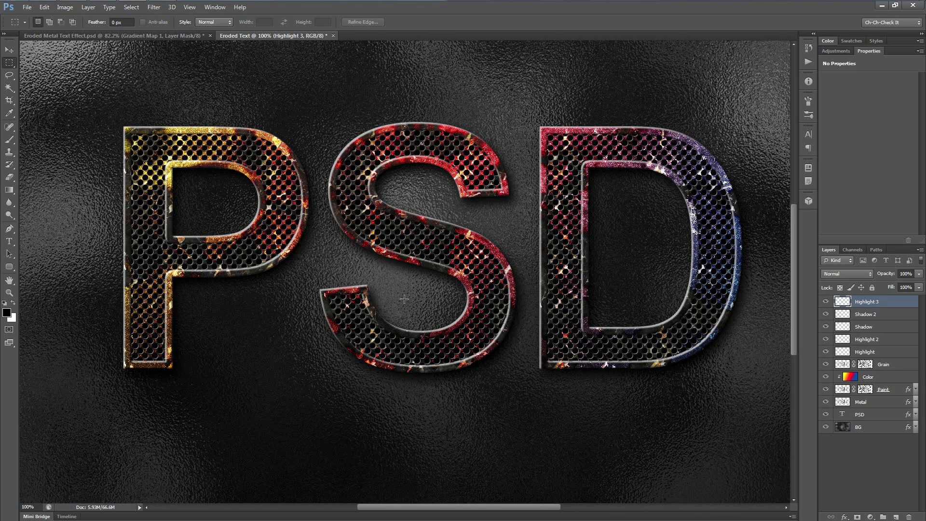
pyautogui.hscroll(1, 477, 306)
pyautogui.scroll(1, 477, 307)
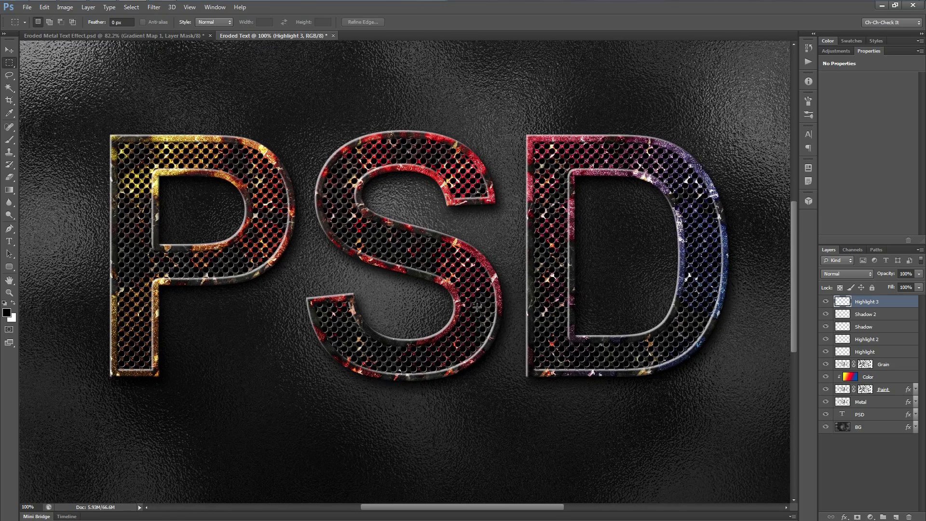
pyautogui.hotkey('ctrl', '0')
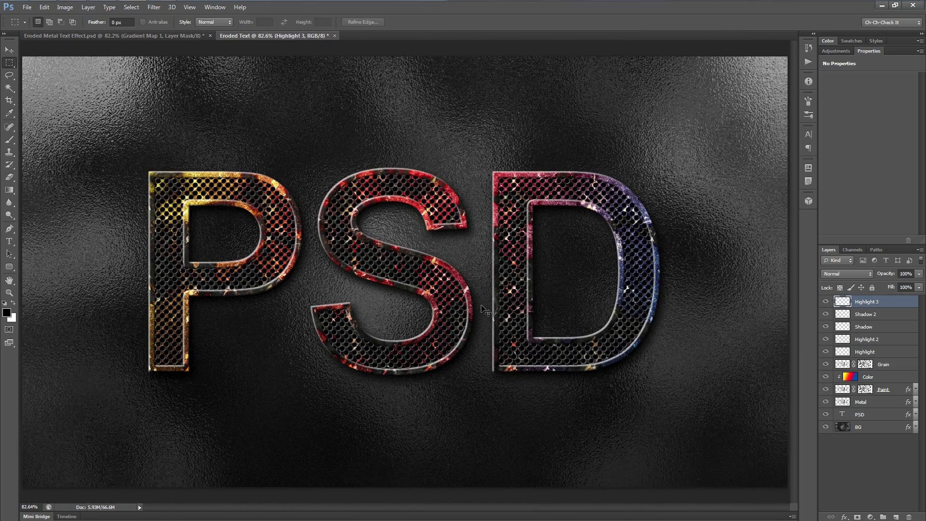
# Set the Fill of the Highlight, Highlight 2 and Highlight 3 layers to 60%.
pyautogui.hotkey('ctrl', '+')
pyautogui.hscroll(-2, 495, 315)
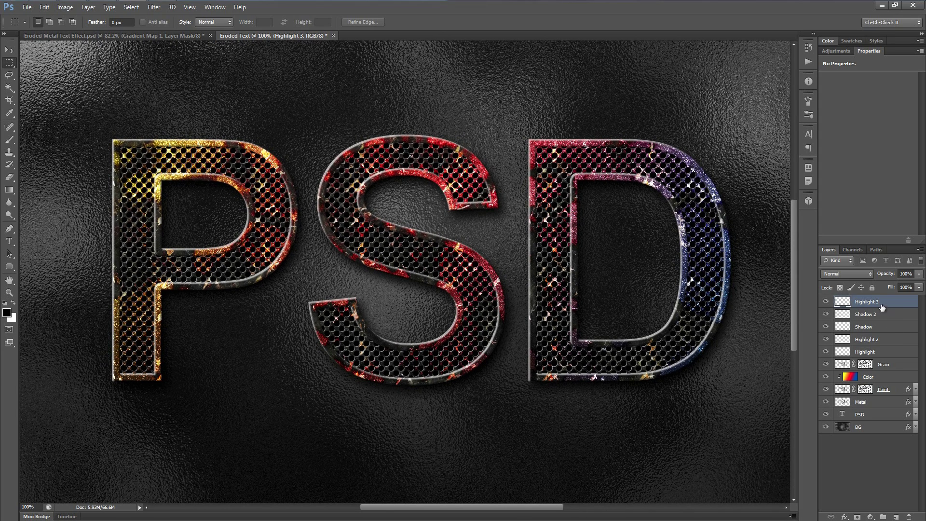
pyautogui.keyDown('ctrl'); pyautogui.click(883, 341); pyautogui.keyUp('ctrl')
pyautogui.keyDown('ctrl'); pyautogui.click(872, 352); pyautogui.keyUp('ctrl')
pyautogui.click(903, 287)
pyautogui.write('60')
pyautogui.press('Return')
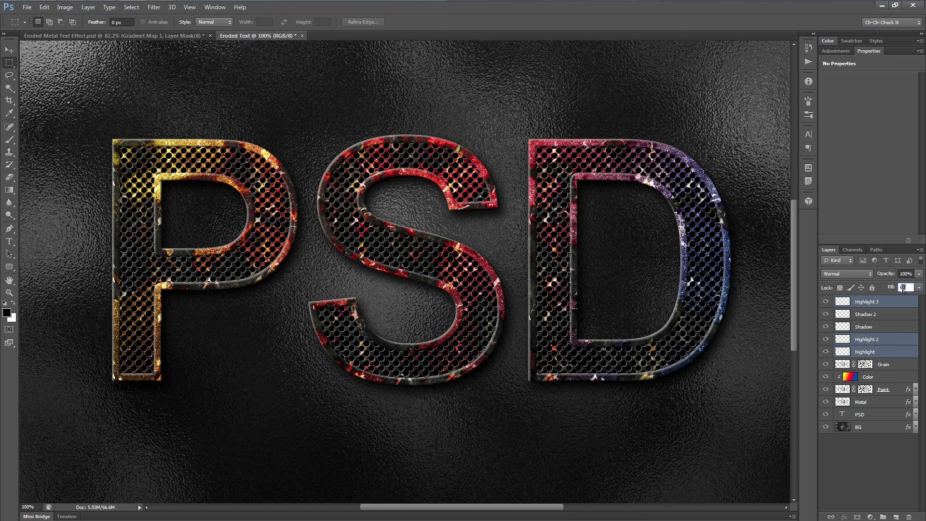
pyautogui.hotkey('ctrl', 'z')
pyautogui.hotkey('ctrl', 'z')
pyautogui.press('v')
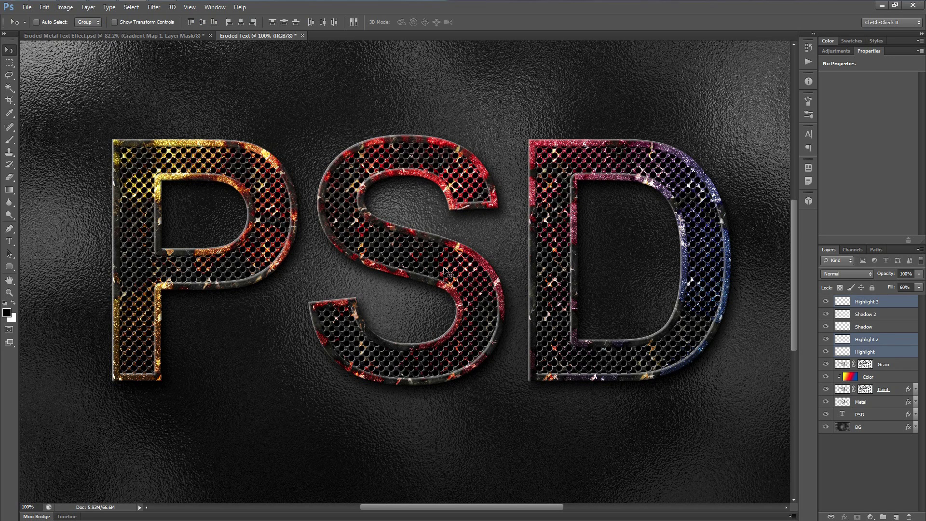
pyautogui.click(881, 332)
pyautogui.keyDown('shift'); pyautogui.click(882, 318); pyautogui.keyUp('shift')
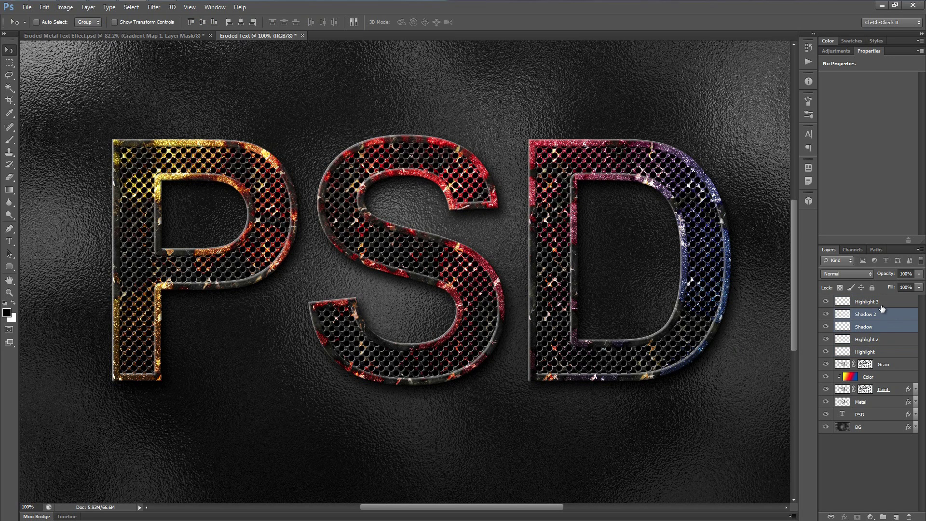
pyautogui.click(882, 307)
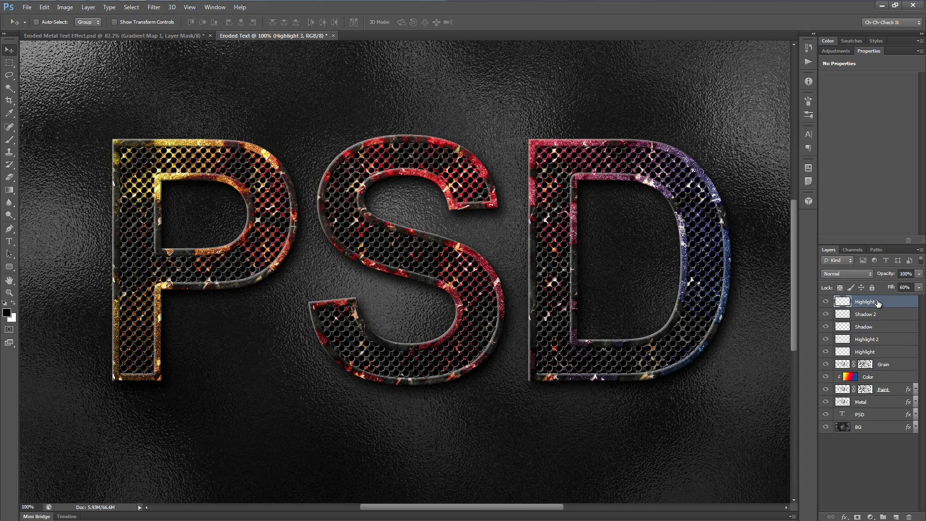
# Duplicate the rainbow gradient Color layer and release the copy from its clipping mask.
pyautogui.hotkey('ctrl', '0')
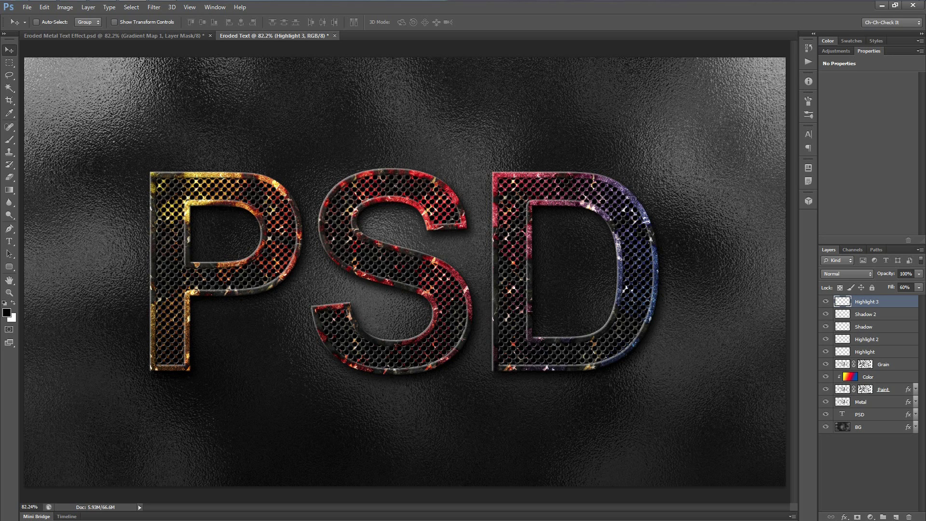
pyautogui.click(879, 380)
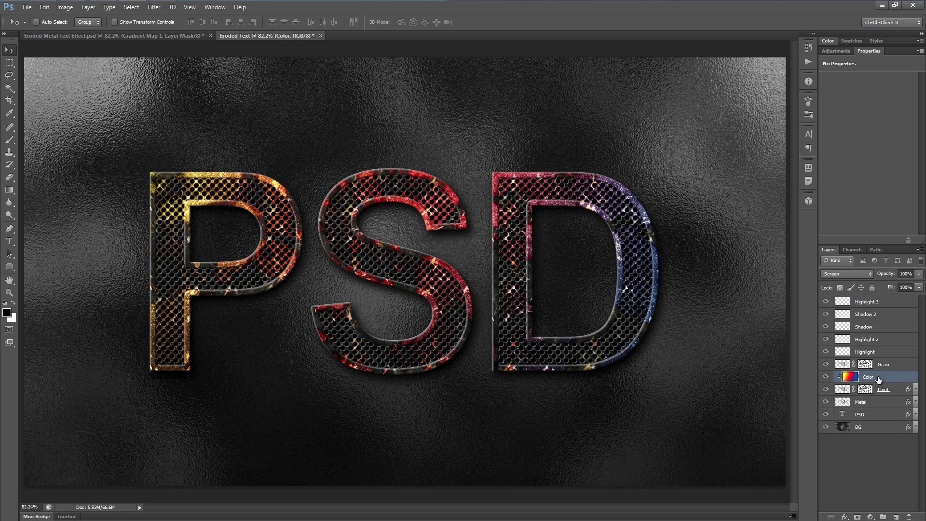
pyautogui.hotkey('ctrl', 'j')
pyautogui.hotkey('ctrl', 'alt', 'g')
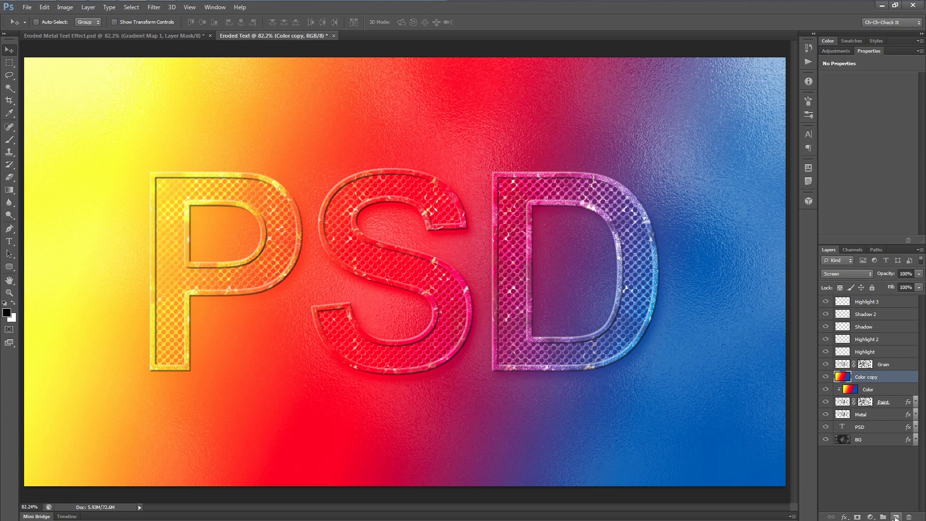
# Add a layer named Splatters beneath the Color copy layer and clip Color copy to it.
pyautogui.keyDown('ctrl'); pyautogui.click(895, 517); pyautogui.keyUp('ctrl')
pyautogui.doubleClick(865, 389)
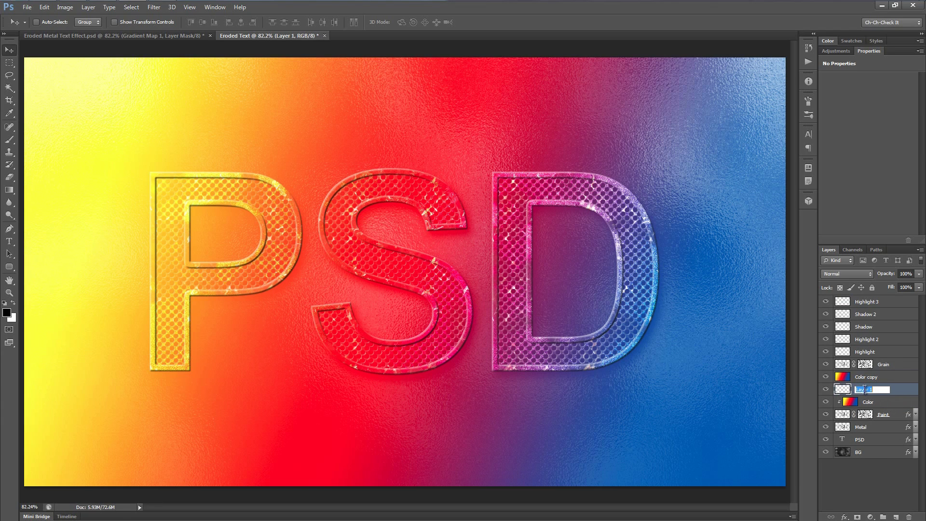
pyautogui.write('Splatters')
pyautogui.press('Return')
pyautogui.keyDown('alt'); pyautogui.click(892, 382); pyautogui.keyUp('alt')
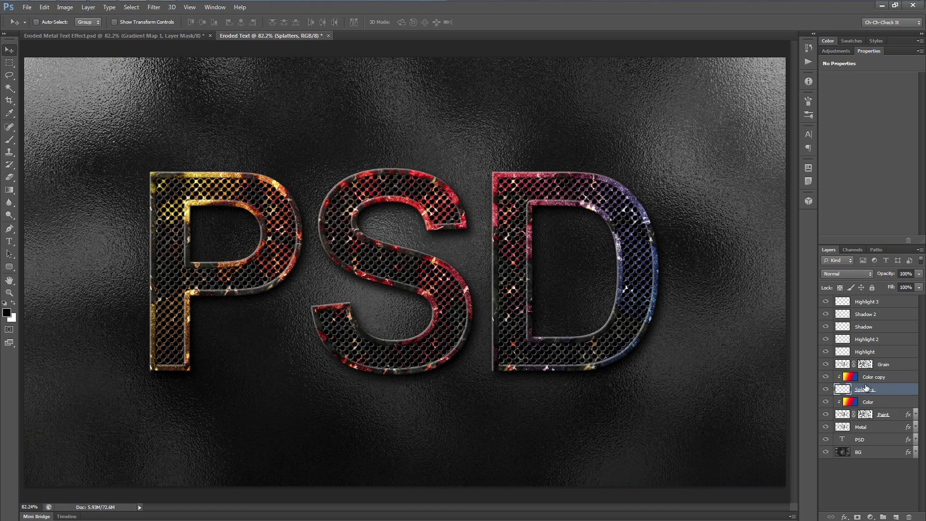
# Set the Splatters layer's blend mode to Vivid Light and its Fill to 50%.
pyautogui.click(844, 275)
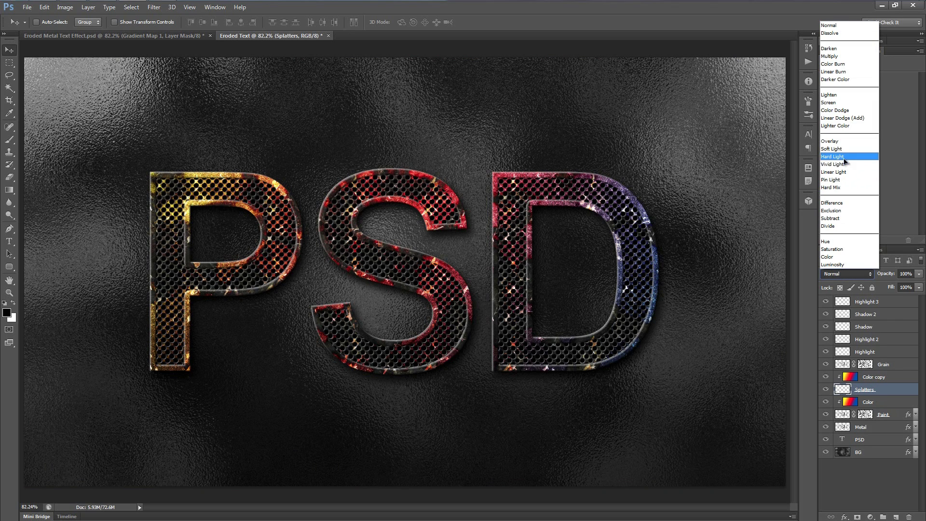
pyautogui.click(843, 165)
pyautogui.click(906, 287)
pyautogui.write('50')
pyautogui.press('Return')
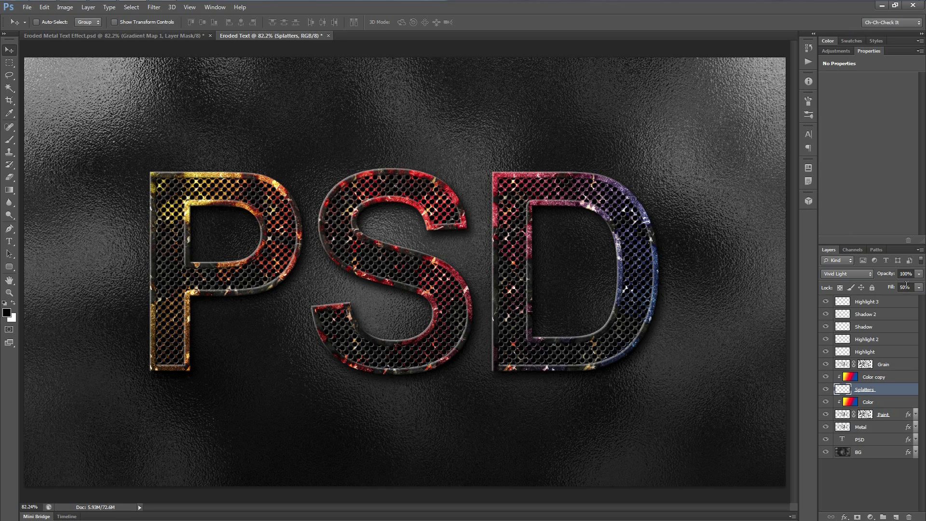
# Choose a 675 px splatter brush and stamp it in black over the upper-left part of the P.
pyautogui.press('b')
pyautogui.rightClick(396, 248)
pyautogui.scroll(-10, 487, 323)
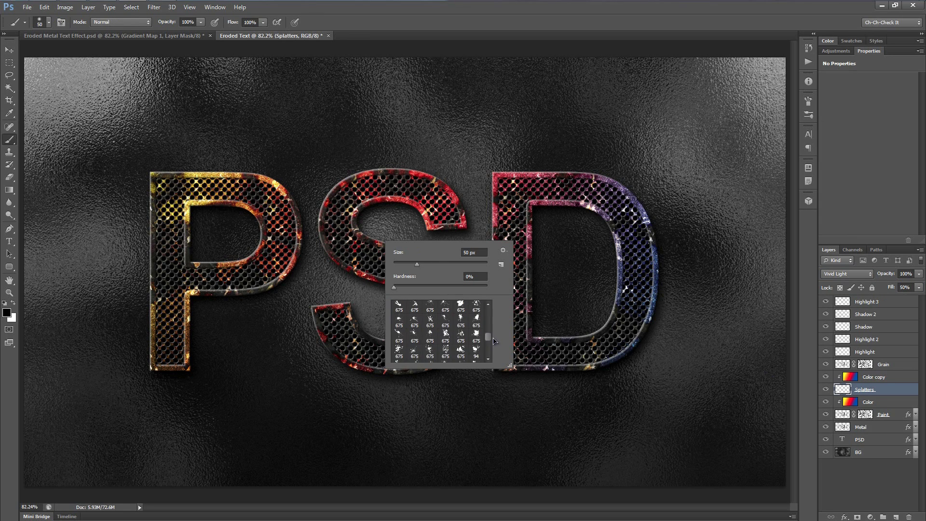
pyautogui.click(460, 331)
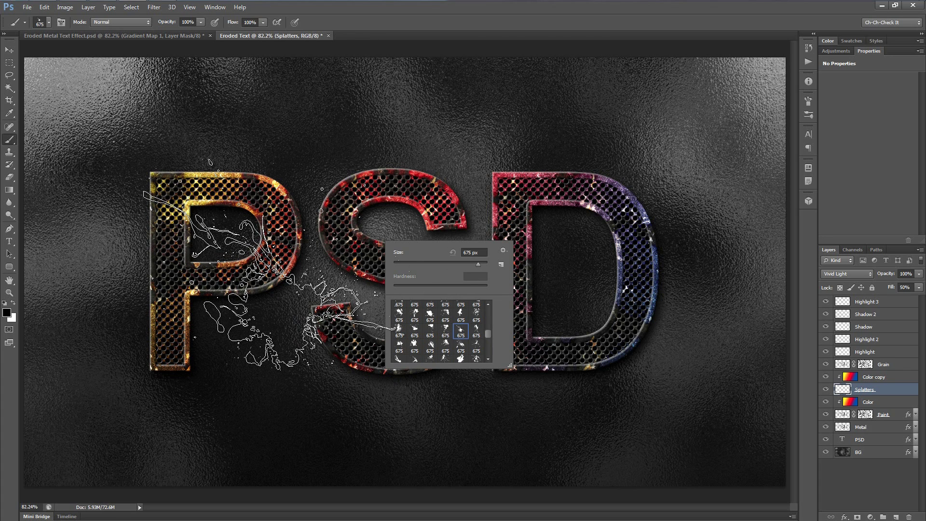
pyautogui.scroll(-10, 489, 341)
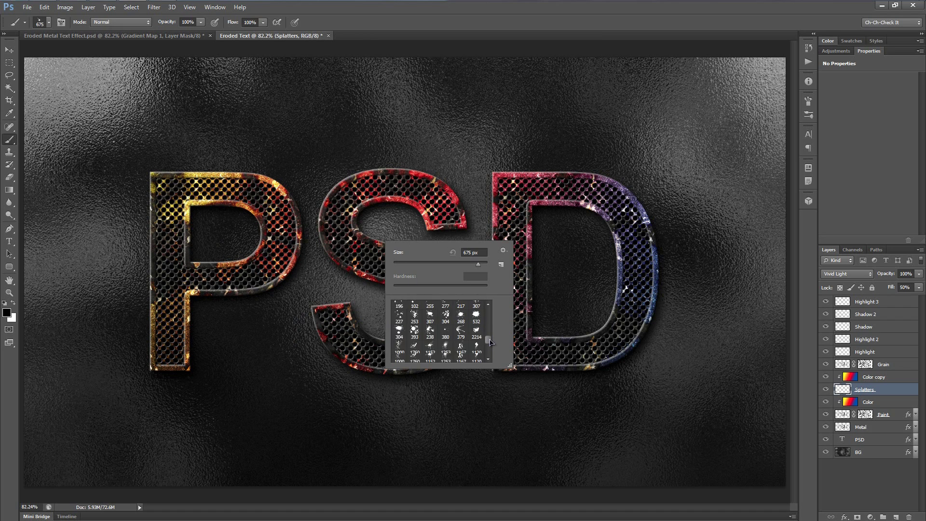
pyautogui.moveTo(490, 348); pyautogui.dragTo(492, 336)
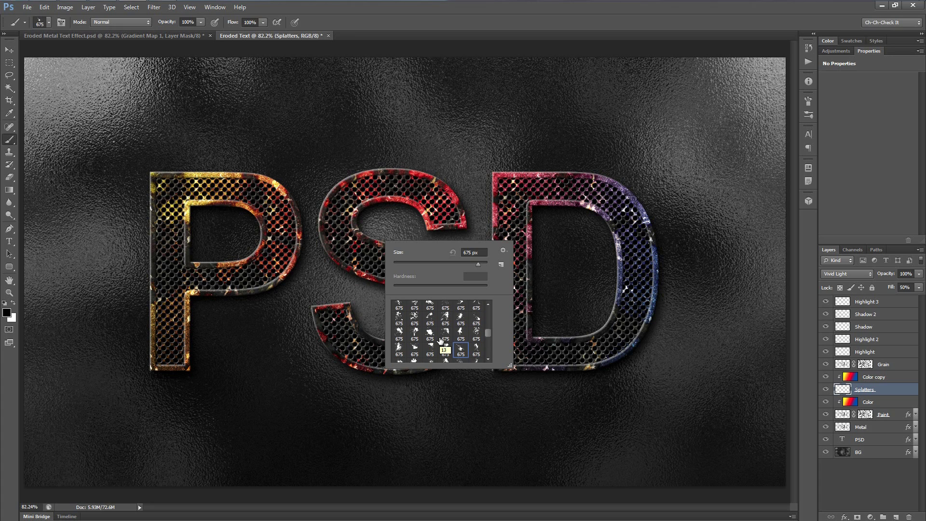
pyautogui.click(476, 333)
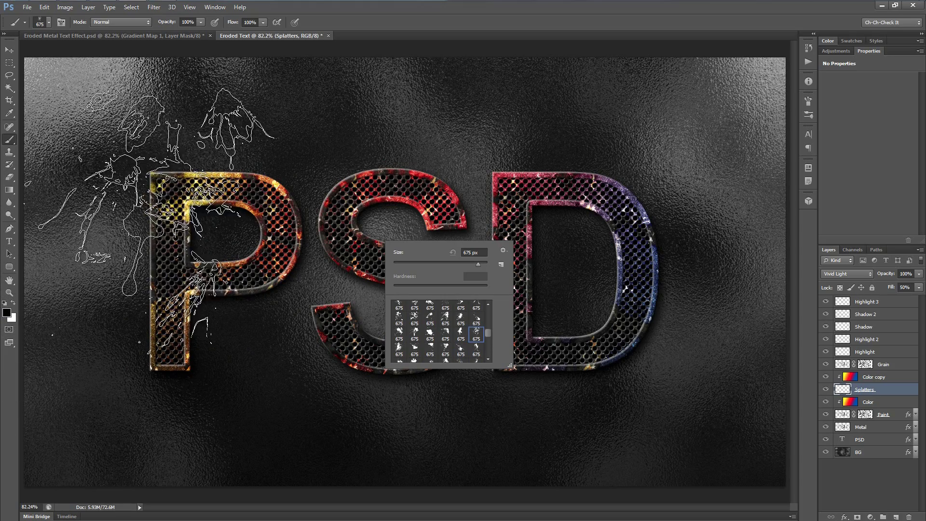
pyautogui.press('Return')
pyautogui.click(139, 209)
# Pick a different 675 px splatter brush and stamp it over the top of the S.
pyautogui.rightClick(444, 342)
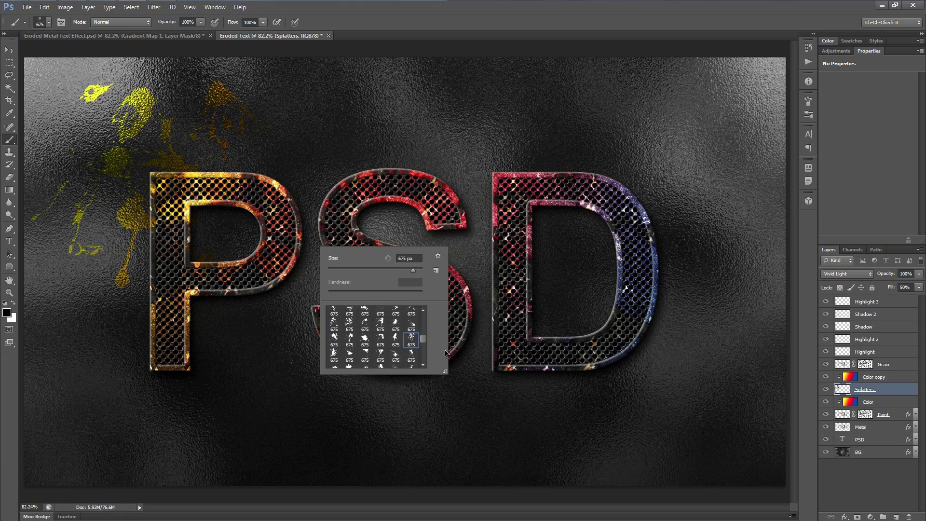
pyautogui.scroll(-1, 416, 358)
pyautogui.click(395, 333)
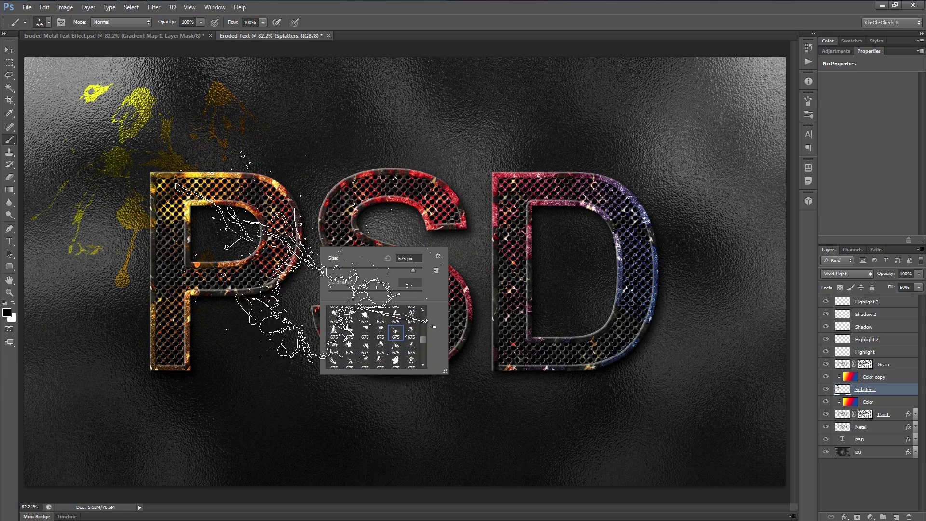
pyautogui.press('Return')
pyautogui.click(407, 178)
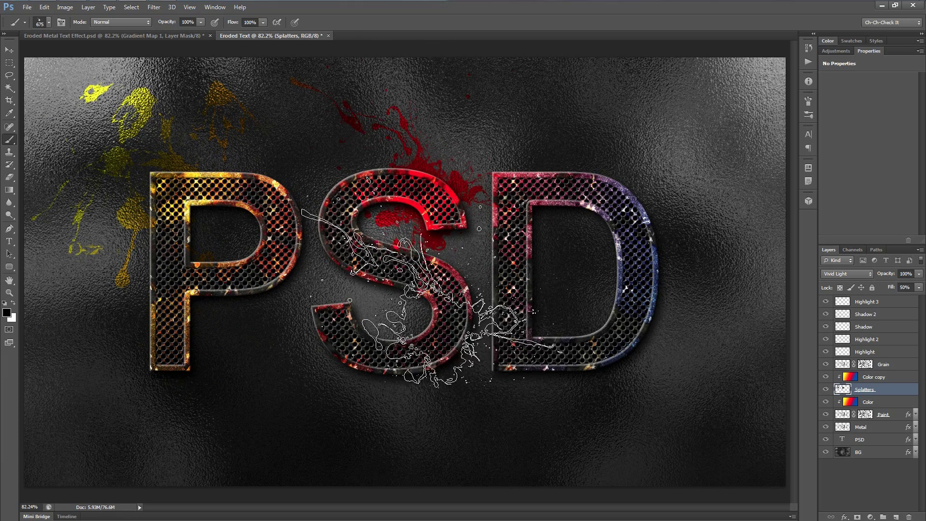
# Stamp another 675 px splatter shape over the lower-left end of the S.
pyautogui.rightClick(483, 368)
pyautogui.click(484, 368)
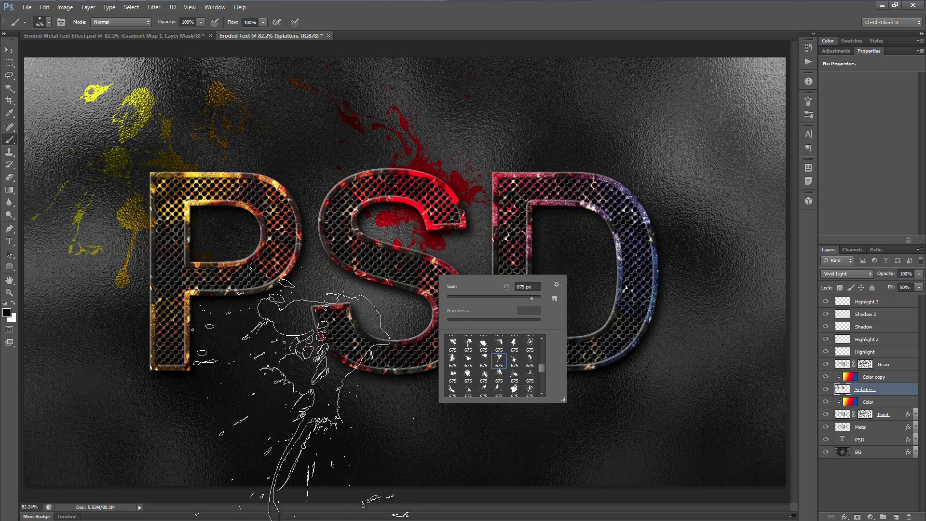
pyautogui.press('Return')
pyautogui.click(313, 400)
# Switch to another 675 px splatter brush and stamp it across the bottom edge of the D.
pyautogui.rightClick(502, 243)
pyautogui.click(545, 328)
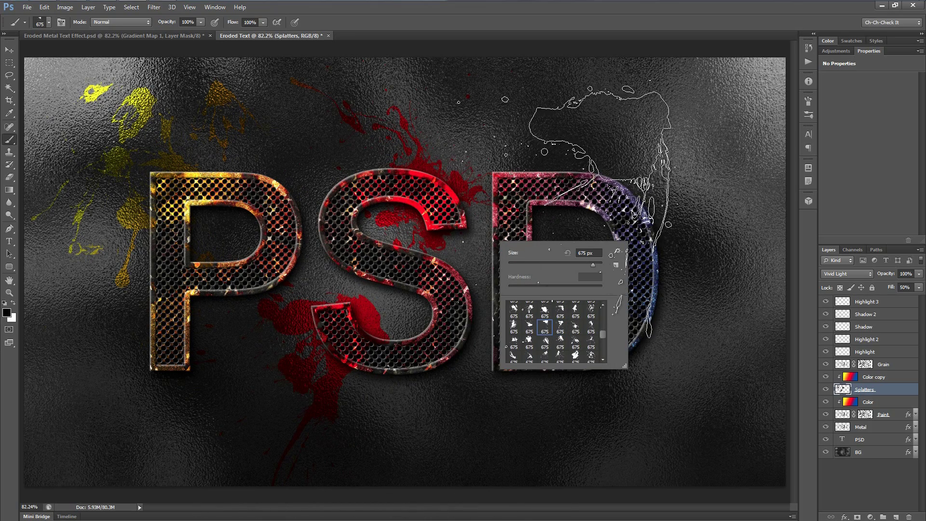
pyautogui.press('Return')
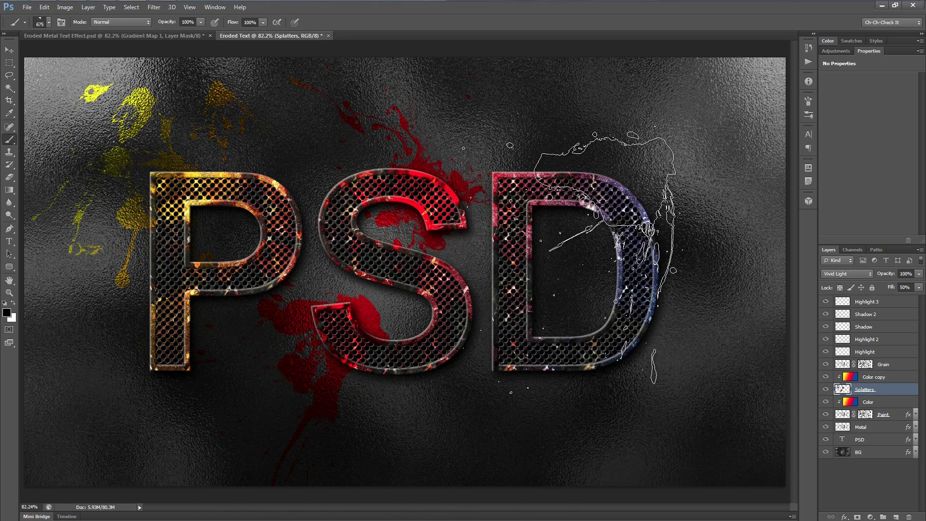
pyautogui.click(598, 270)
pyautogui.hotkey('ctrl', 'z')
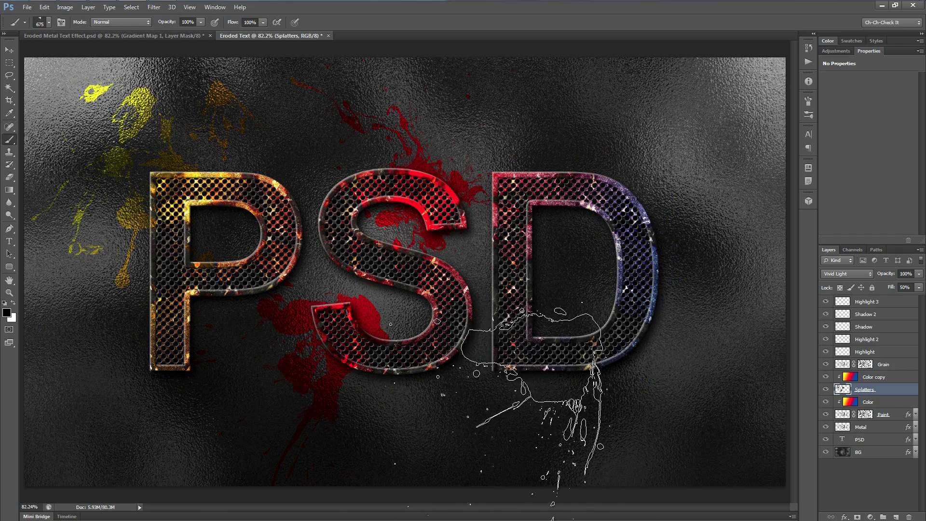
pyautogui.click(550, 347)
# Choose a new 675 px splatter brush tip and try a stamp at the upper-right curve of the D.
pyautogui.rightClick(610, 239)
pyautogui.click(563, 397)
pyautogui.press('Return')
pyautogui.click(651, 159)
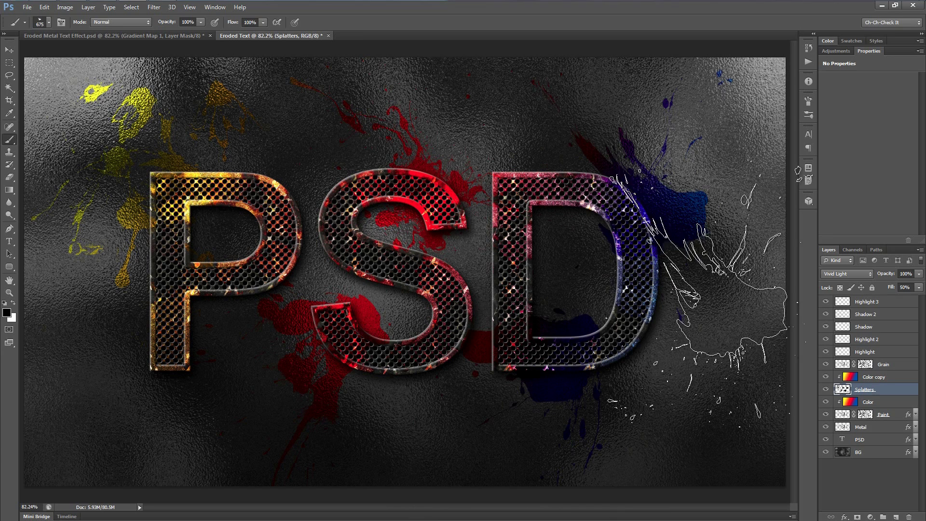
pyautogui.hotkey('ctrl', 'z')
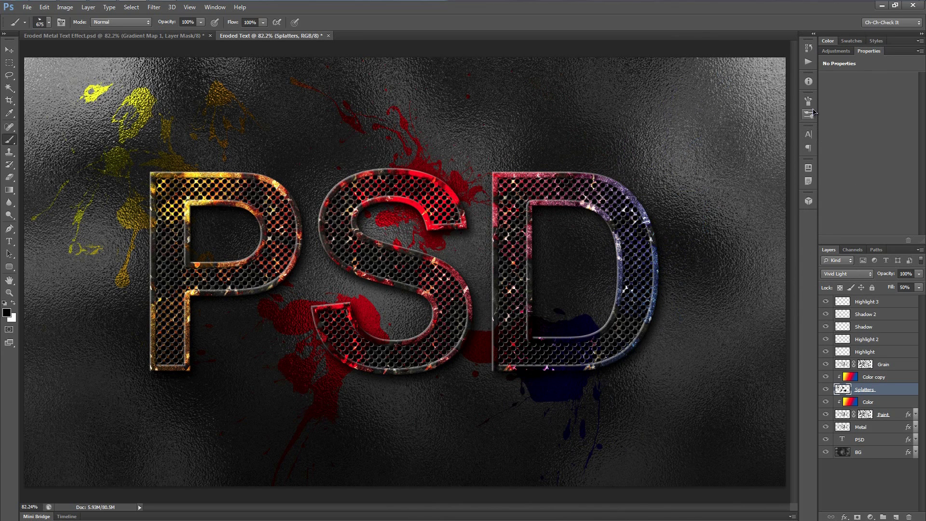
# Rotate the splatter brush tip to an angle of 155°.
pyautogui.click(809, 100)
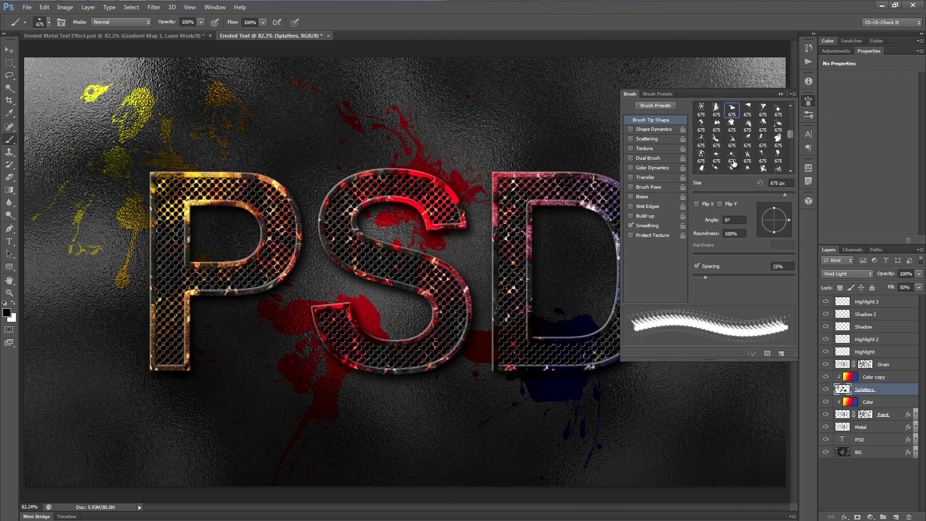
pyautogui.moveTo(789, 220)
pyautogui.mouseDown()
pyautogui.moveTo(771, 205)
pyautogui.moveTo(764, 222)
pyautogui.moveTo(761, 215)
pyautogui.mouseUp()
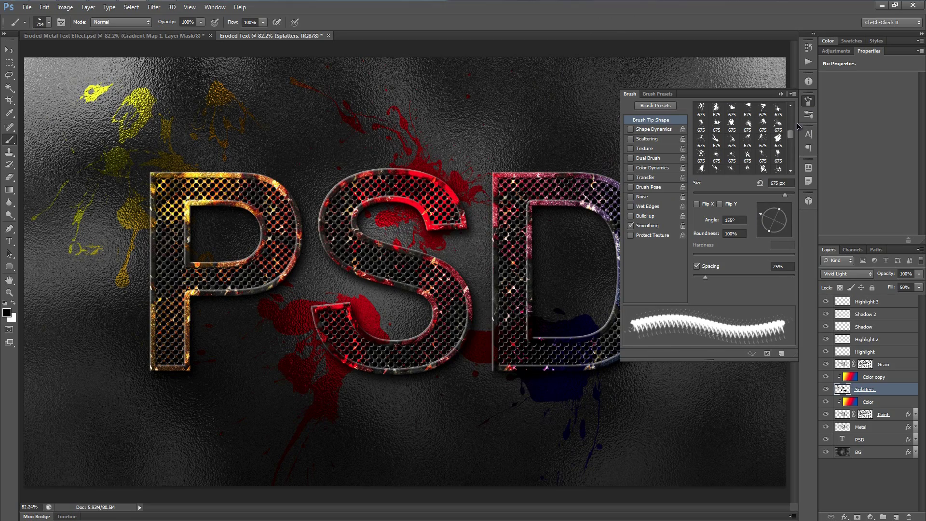
pyautogui.click(809, 101)
# Stamp the rotated splatter over the right side of the D, repositioning it until it follows the upper-right curve.
pyautogui.click(607, 241)
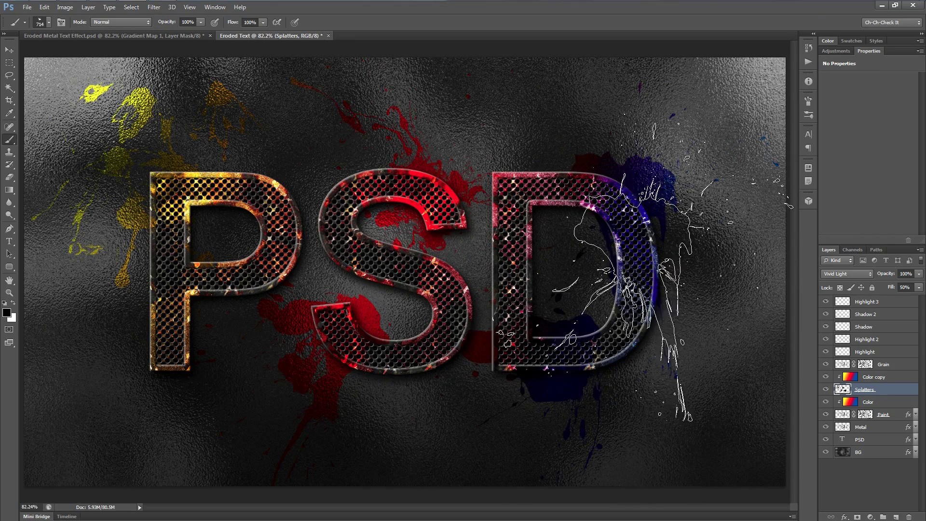
pyautogui.hotkey('ctrl', 'z')
pyautogui.click(667, 285)
pyautogui.hotkey('ctrl', 'z')
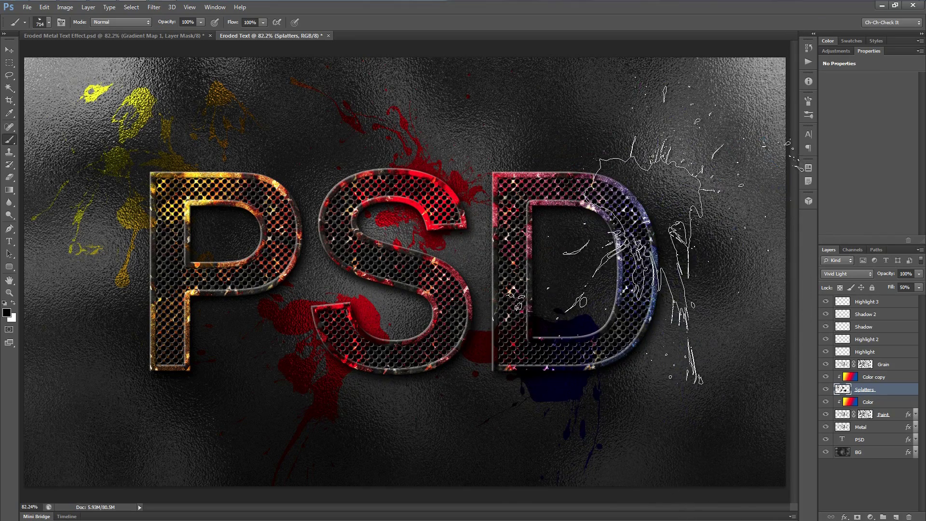
pyautogui.click(666, 270)
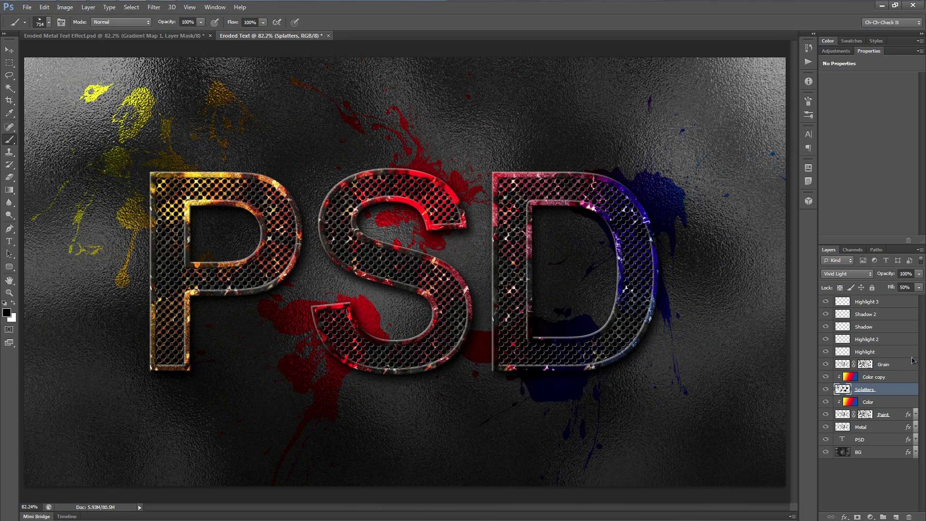
# Run the Vignette action from the Vignettes set with the Highlight 3 layer selected.
pyautogui.click(878, 303)
pyautogui.click(808, 61)
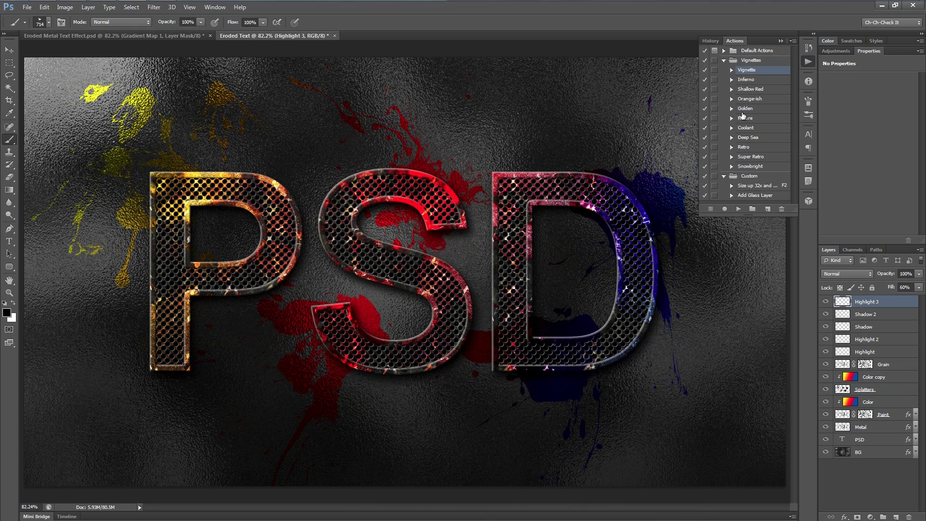
pyautogui.click(738, 209)
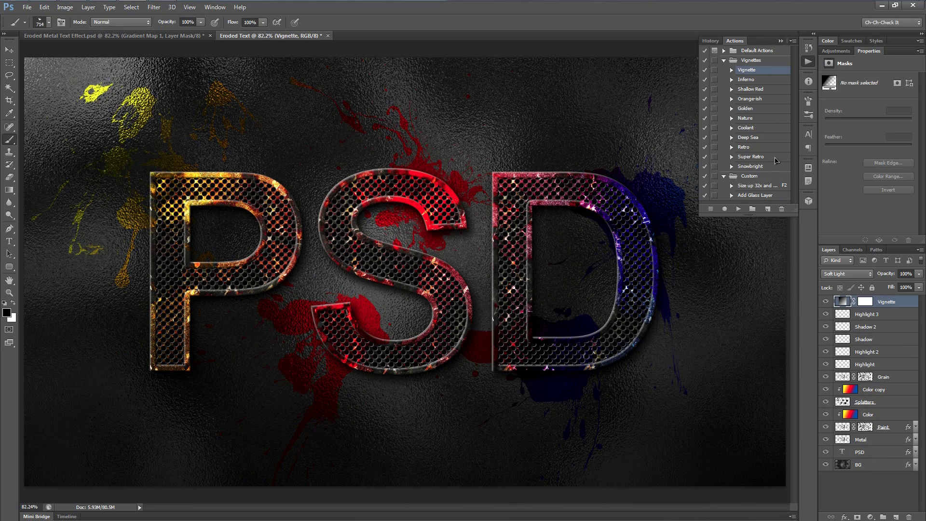
pyautogui.click(750, 62)
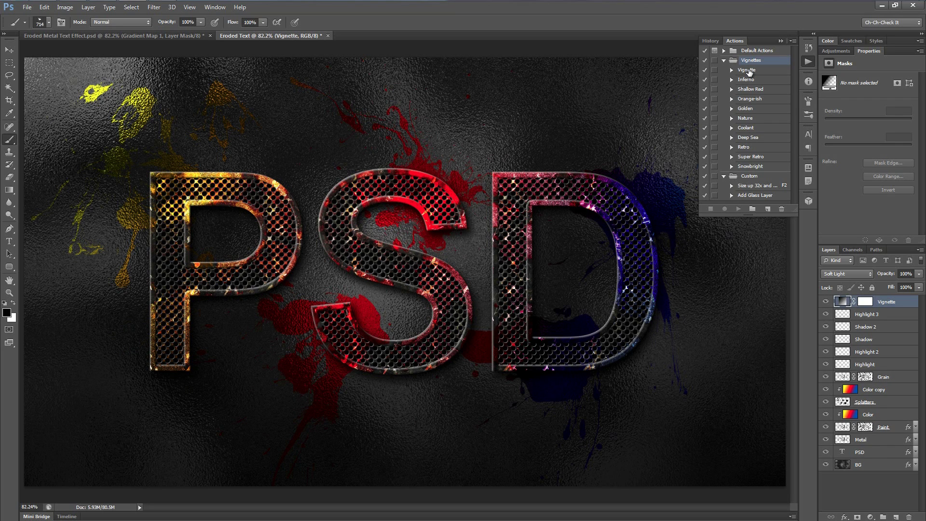
pyautogui.click(756, 71)
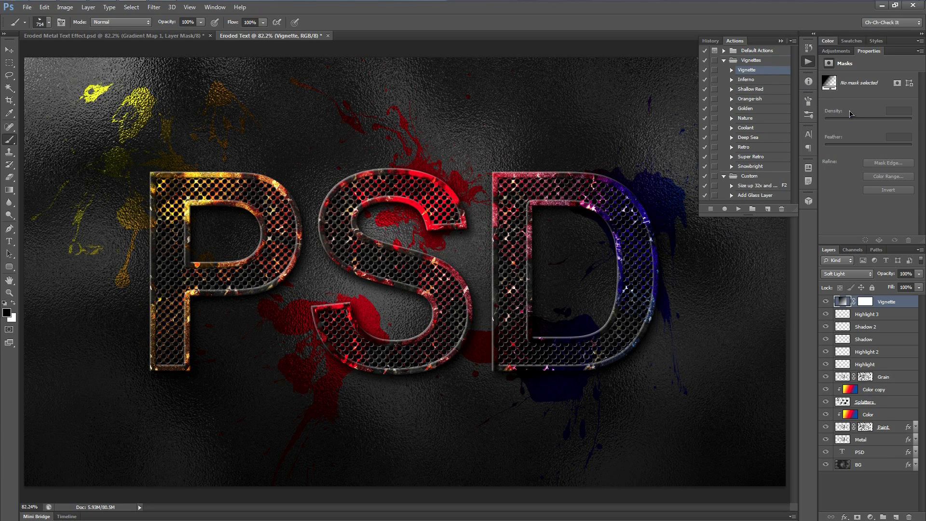
# Add a Gradient Map adjustment layer above the Vignette layer.
pyautogui.click(840, 52)
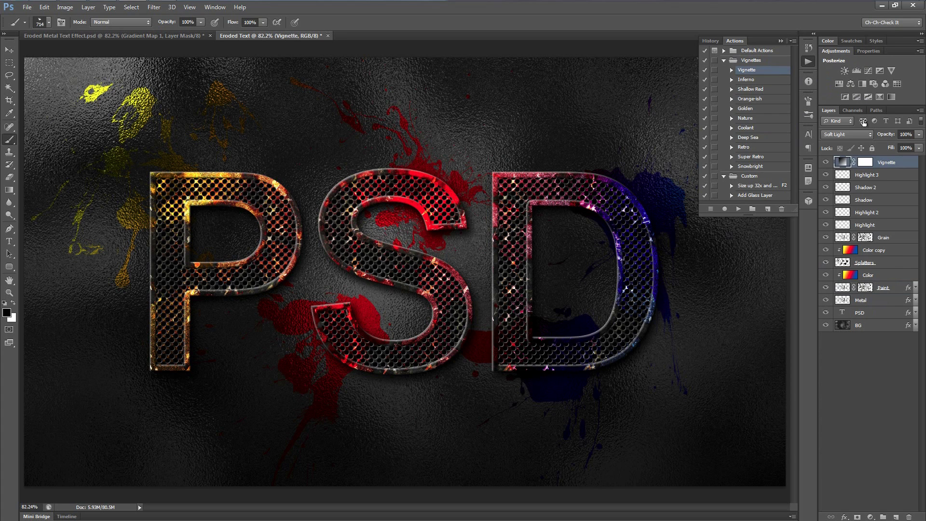
pyautogui.click(891, 99)
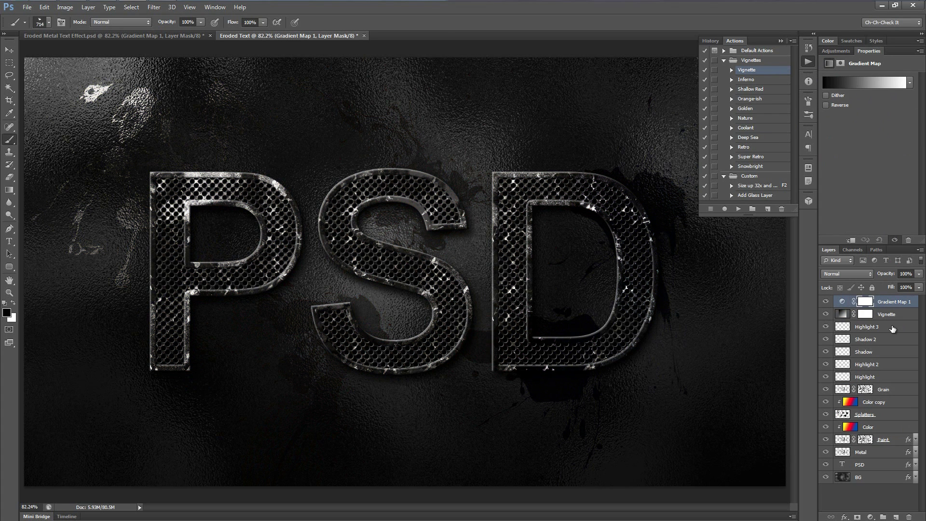
# Set the Gradient Map layer's blending mode to Color Dodge and its fill to 50%.
pyautogui.click(849, 274)
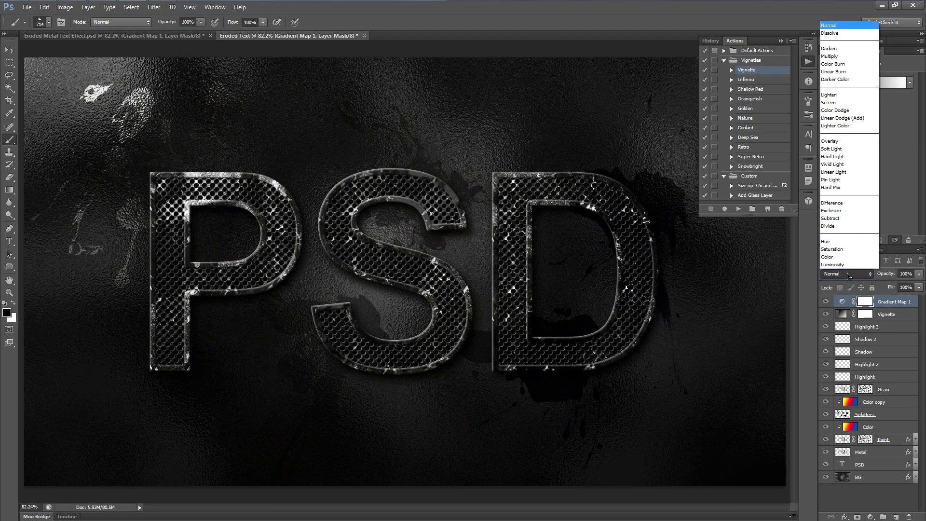
pyautogui.click(848, 110)
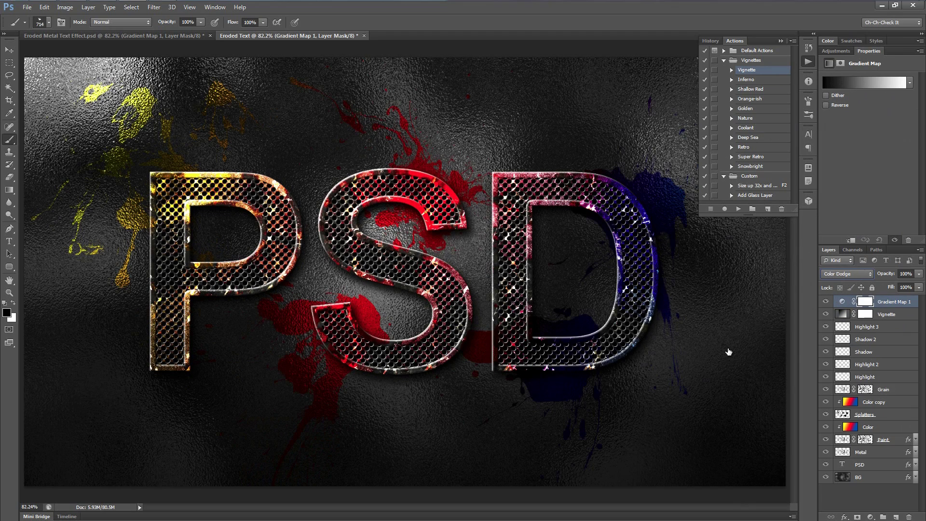
pyautogui.click(909, 286)
pyautogui.write('50')
pyautogui.press('Return')
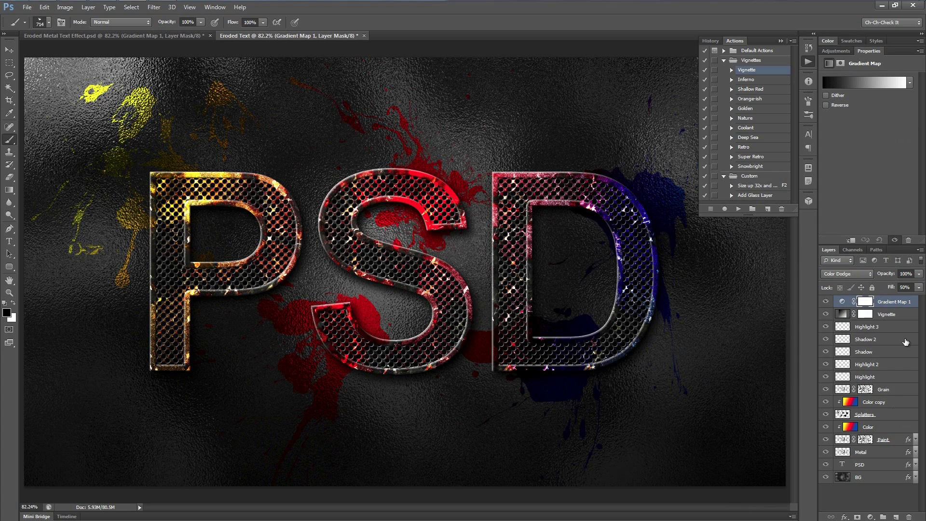
# Toggle the Gradient Map layer's visibility repeatedly to compare the artwork with and without the adjustment.
pyautogui.click(828, 302)
pyautogui.click(827, 302)
pyautogui.click(827, 302)
pyautogui.click(827, 302)
pyautogui.click(828, 303)
pyautogui.click(827, 302)
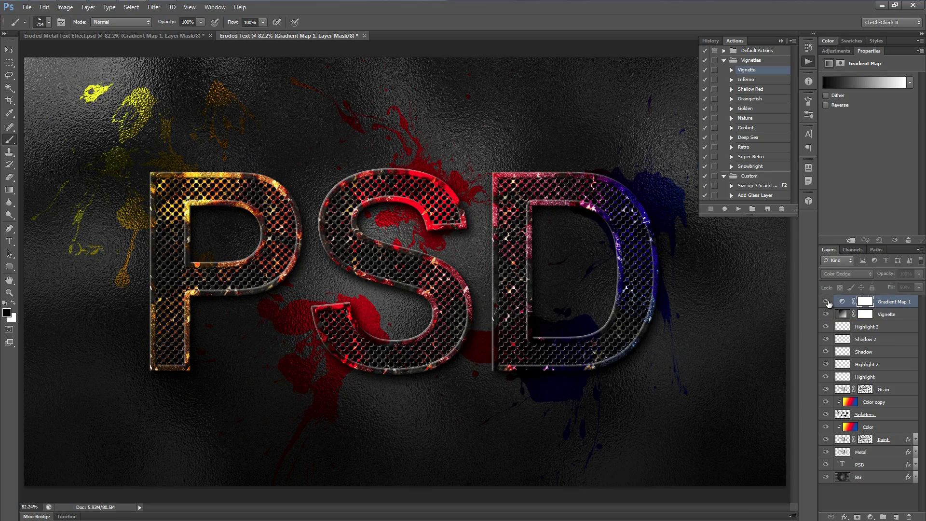
# Collapse the Actions panel and preview the artwork in full-screen mode, fitted to the screen.
pyautogui.press('v')
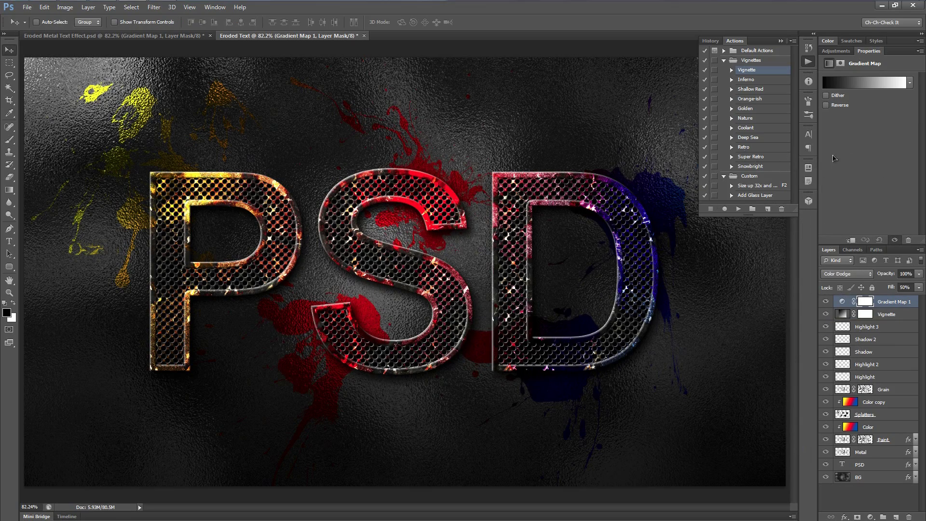
pyautogui.click(762, 84)
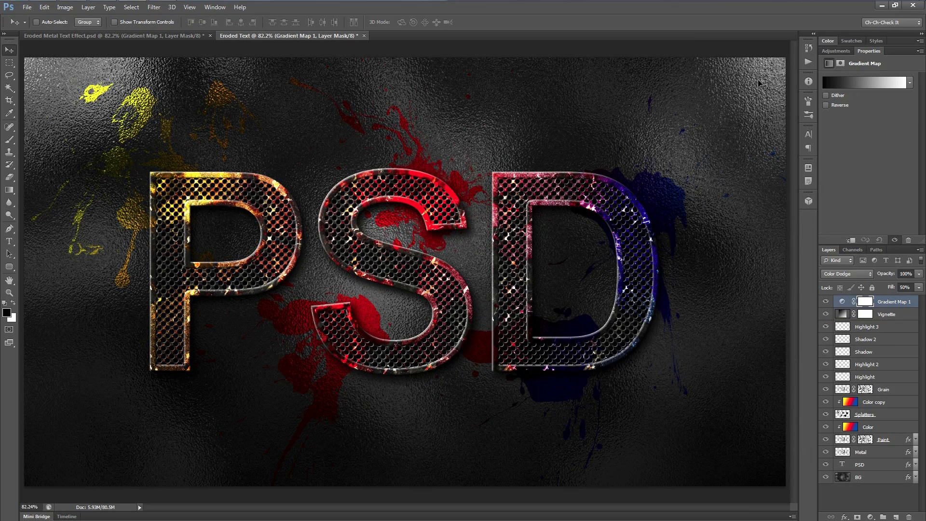
pyautogui.press('f')
pyautogui.press('f')
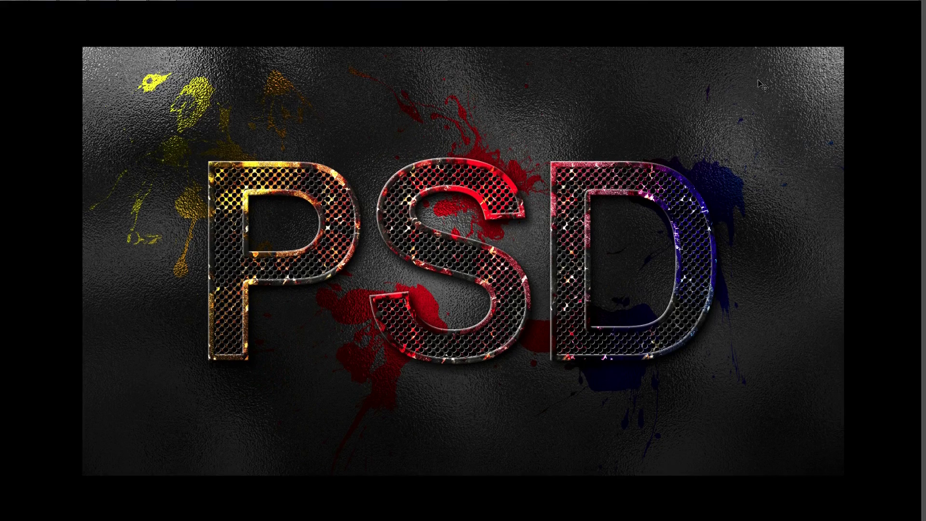
pyautogui.hotkey('ctrl', '0')
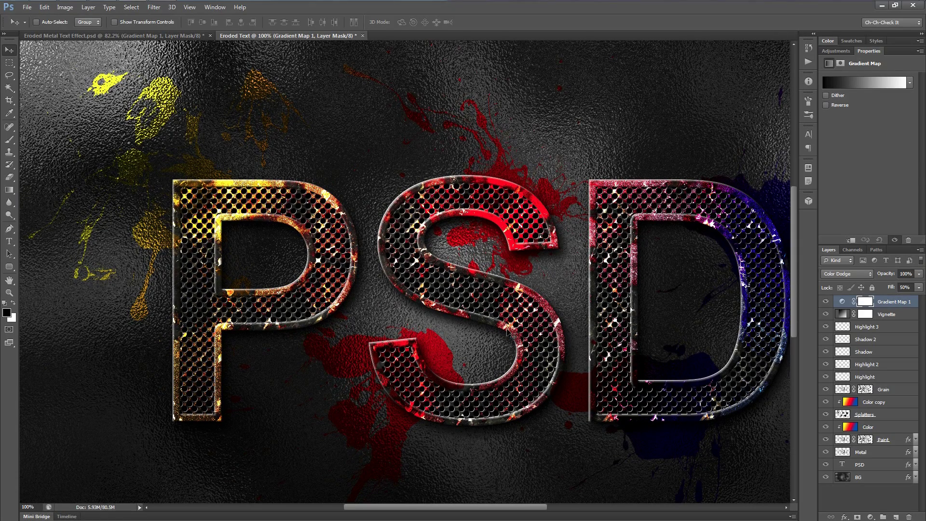
# Try the Hard Light blending mode with a 65% fill on the Splatters layer.
pyautogui.click(874, 416)
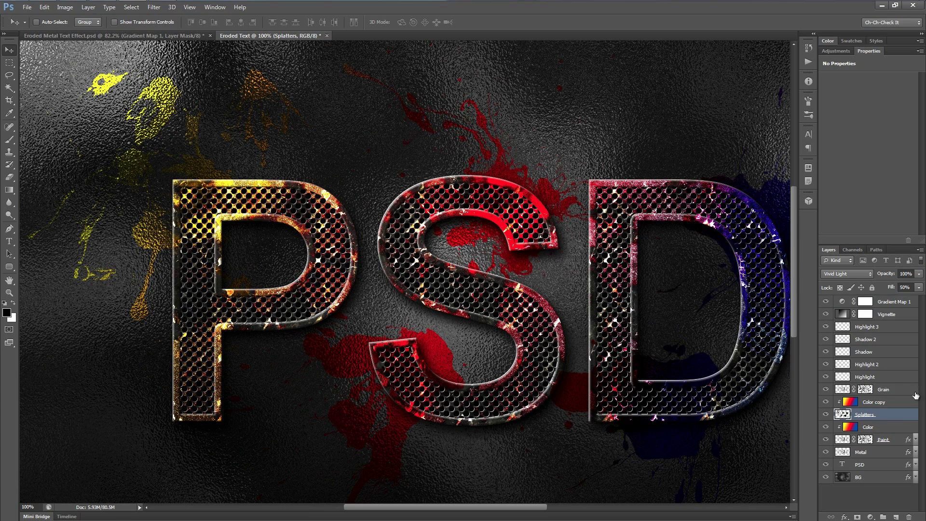
pyautogui.click(847, 273)
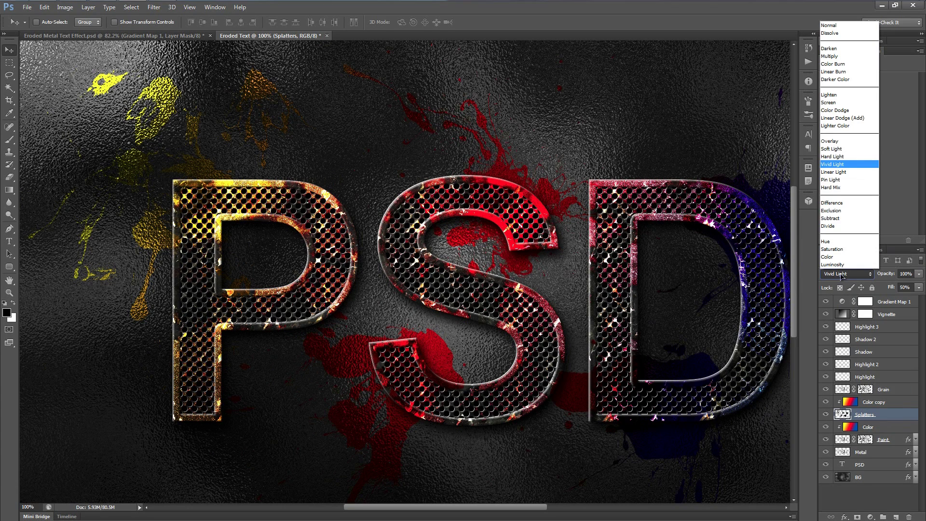
pyautogui.click(839, 157)
pyautogui.click(905, 287)
pyautogui.press('Return')
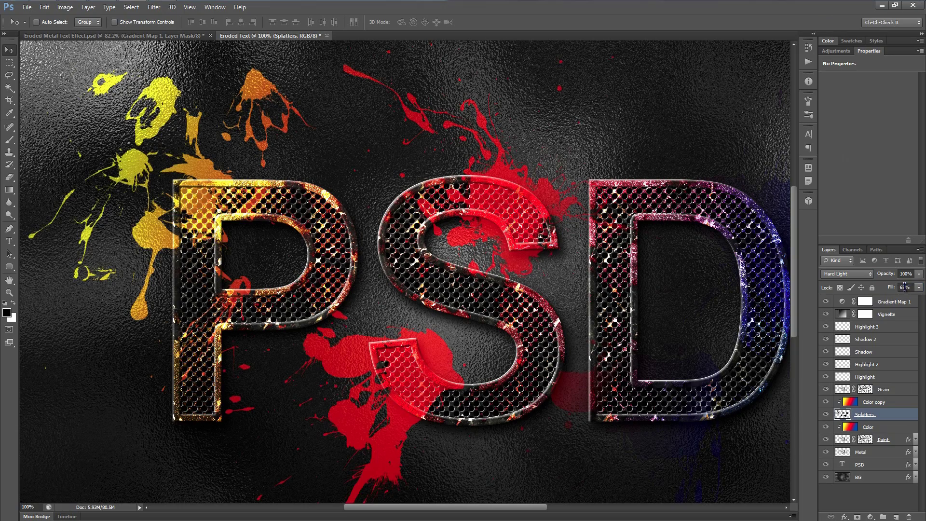
# Load the letters' holes as a selection from the saved channels and mask them out of the Splatters layer.
pyautogui.scroll(5, 532, 226)
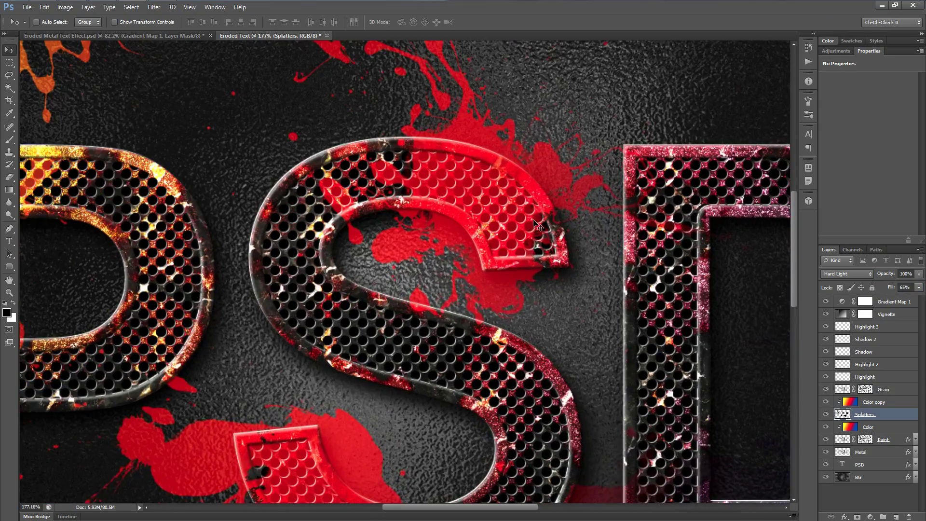
pyautogui.scroll(-1, 388, 218)
pyautogui.scroll(-3, 388, 218)
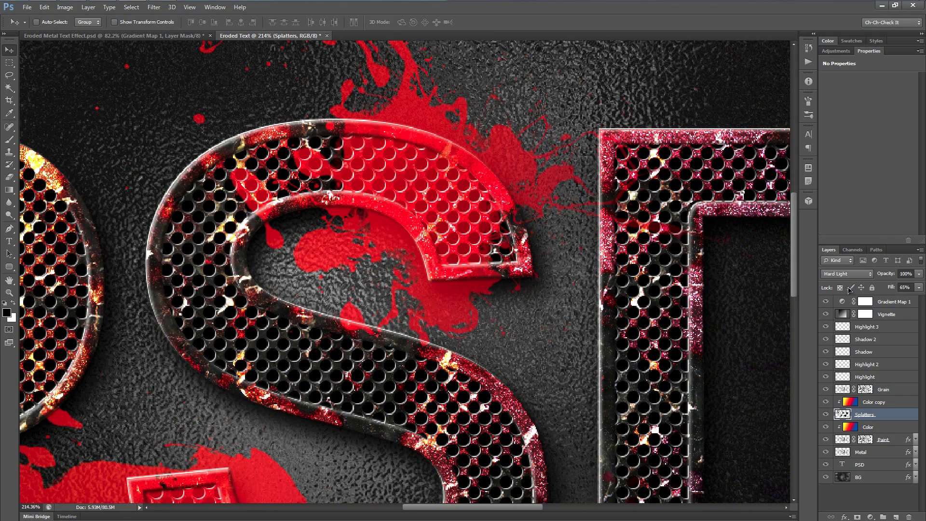
pyautogui.click(861, 250)
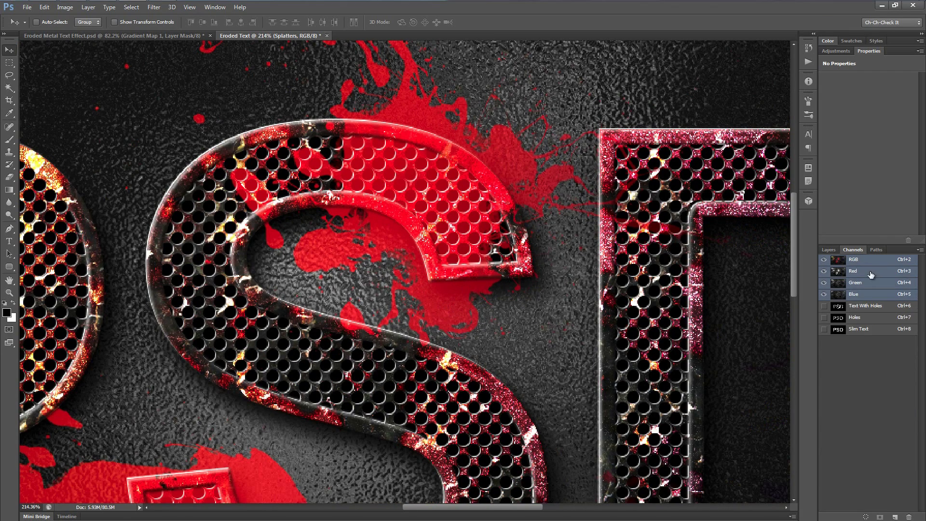
pyautogui.keyDown('ctrl'); pyautogui.click(837, 305); pyautogui.keyUp('ctrl')
pyautogui.click(829, 250)
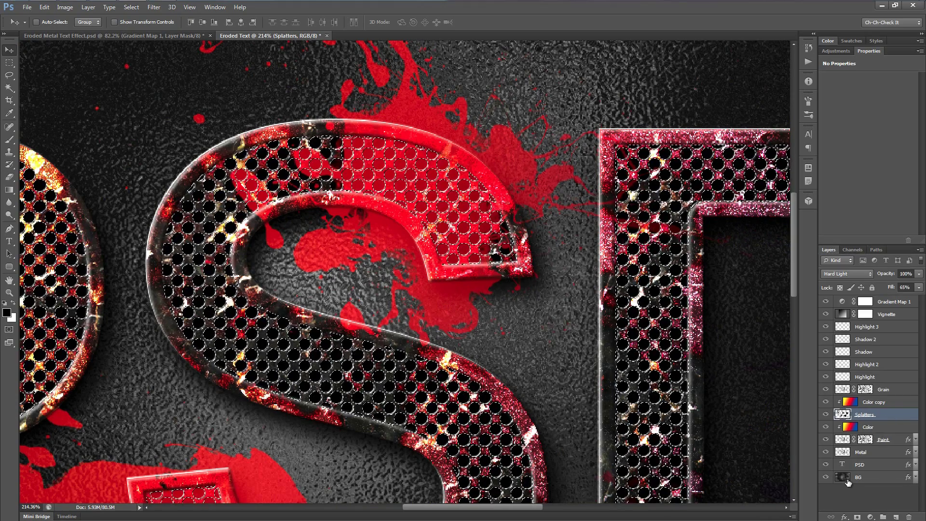
pyautogui.click(857, 516)
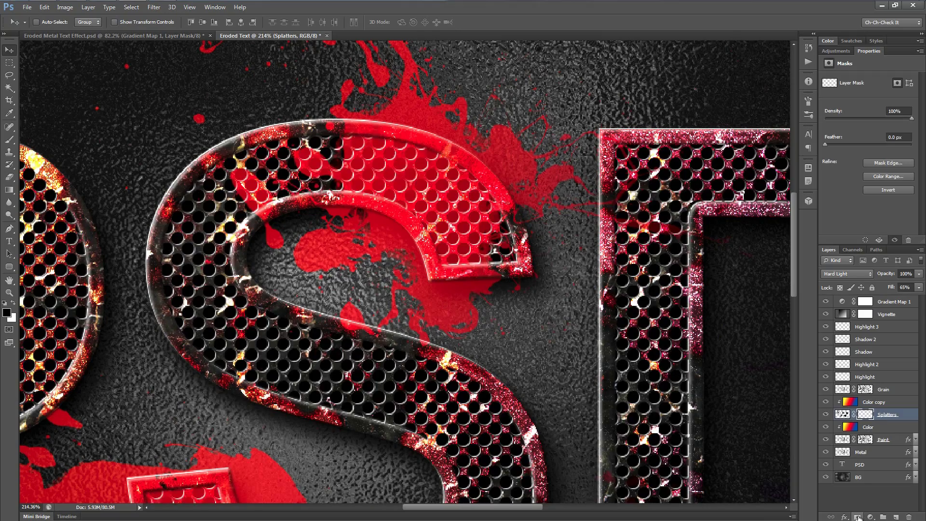
# Return the Splatters layer to the Vivid Light blending mode with a 50% fill.
pyautogui.scroll(-4, 535, 396)
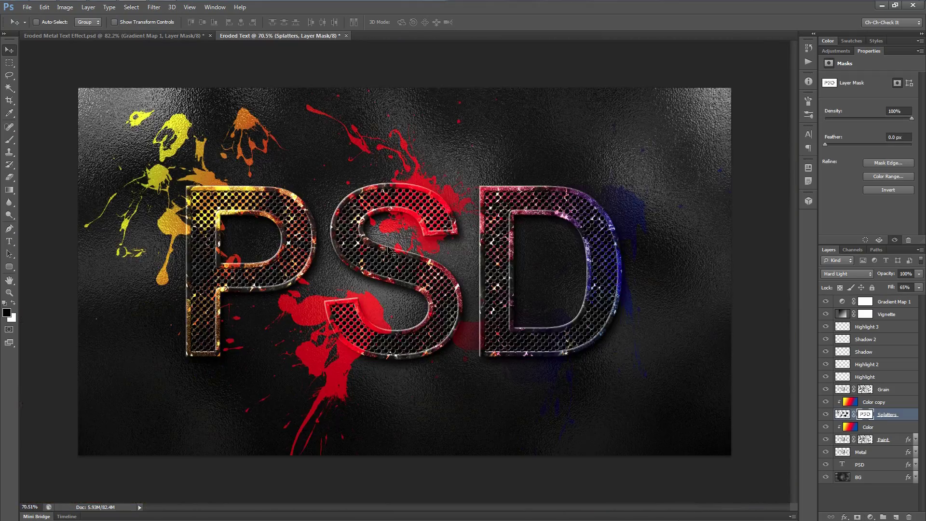
pyautogui.scroll(2, 414, 202)
pyautogui.scroll(2, 450, 156)
pyautogui.moveTo(338, 436); pyautogui.dragTo(545, 354)
pyautogui.hotkey('ctrl', '1')
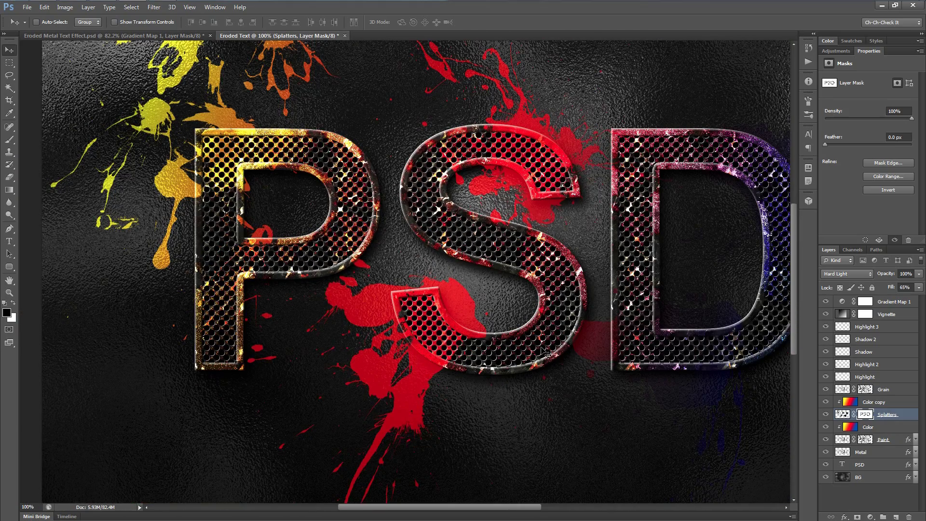
pyautogui.click(842, 415)
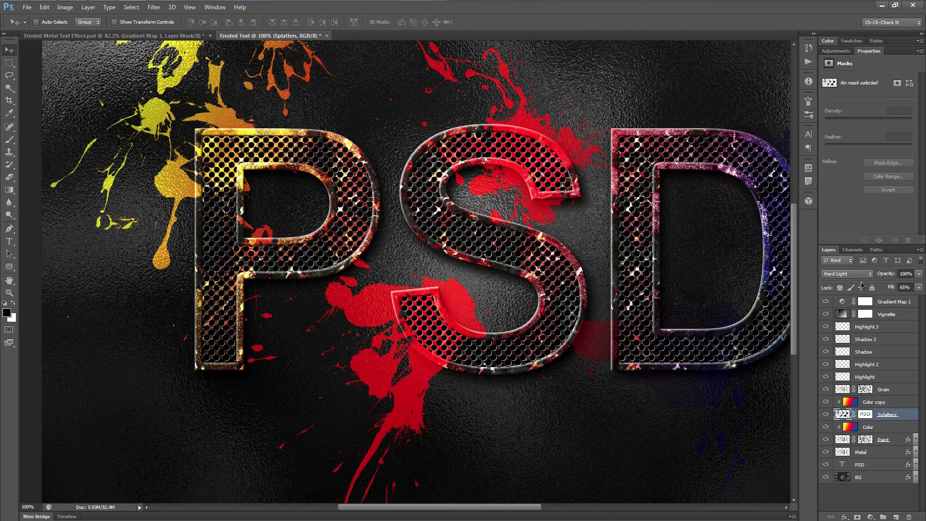
pyautogui.click(847, 274)
pyautogui.click(842, 165)
pyautogui.click(906, 287)
pyautogui.write('50')
pyautogui.press('Return')
# View the finished text effect in full-screen mode, enlarged to fill the screen.
pyautogui.hotkey('ctrl', '0')
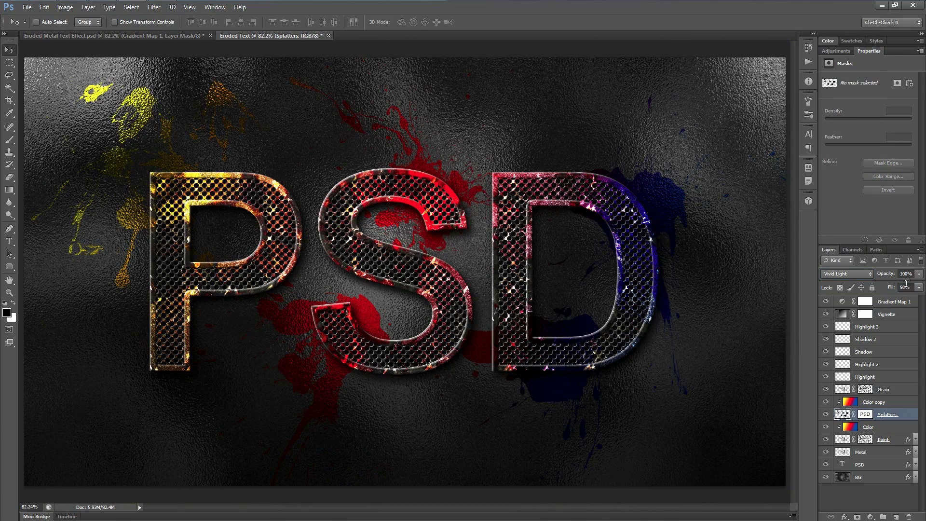
pyautogui.press('f')
pyautogui.press('f')
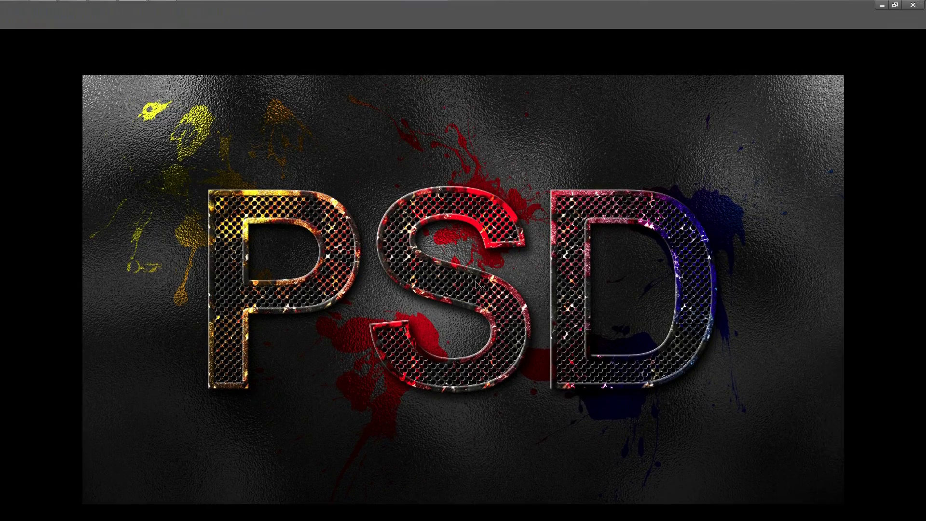
pyautogui.hotkey('ctrl', '0')
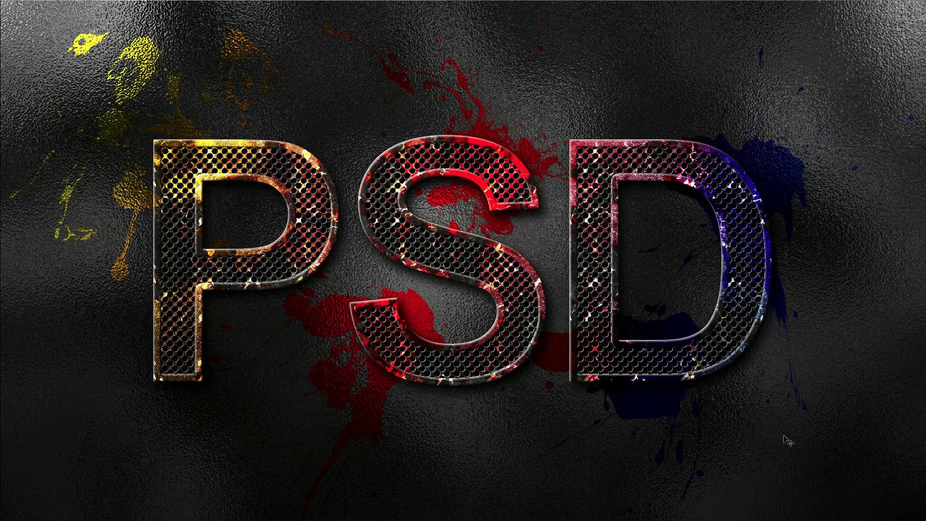